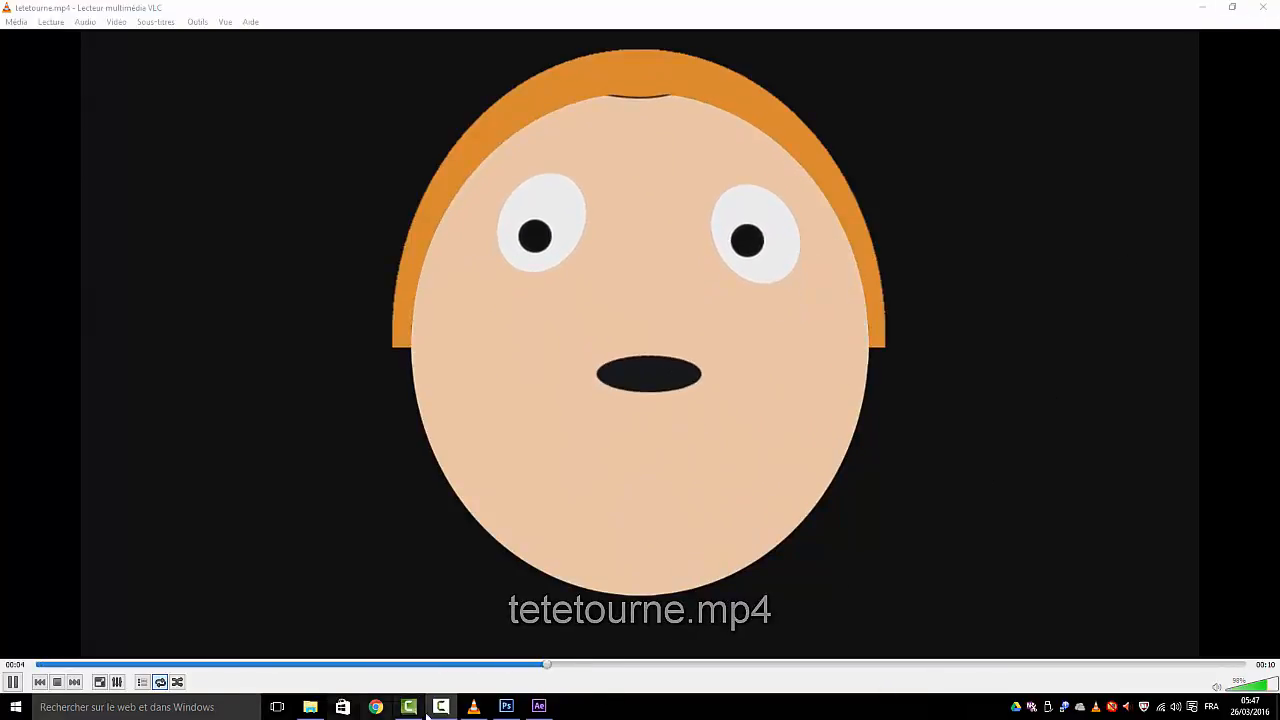
Close the video player, switch to Photoshop and hide all layers except Tete.
click(1264, 8)
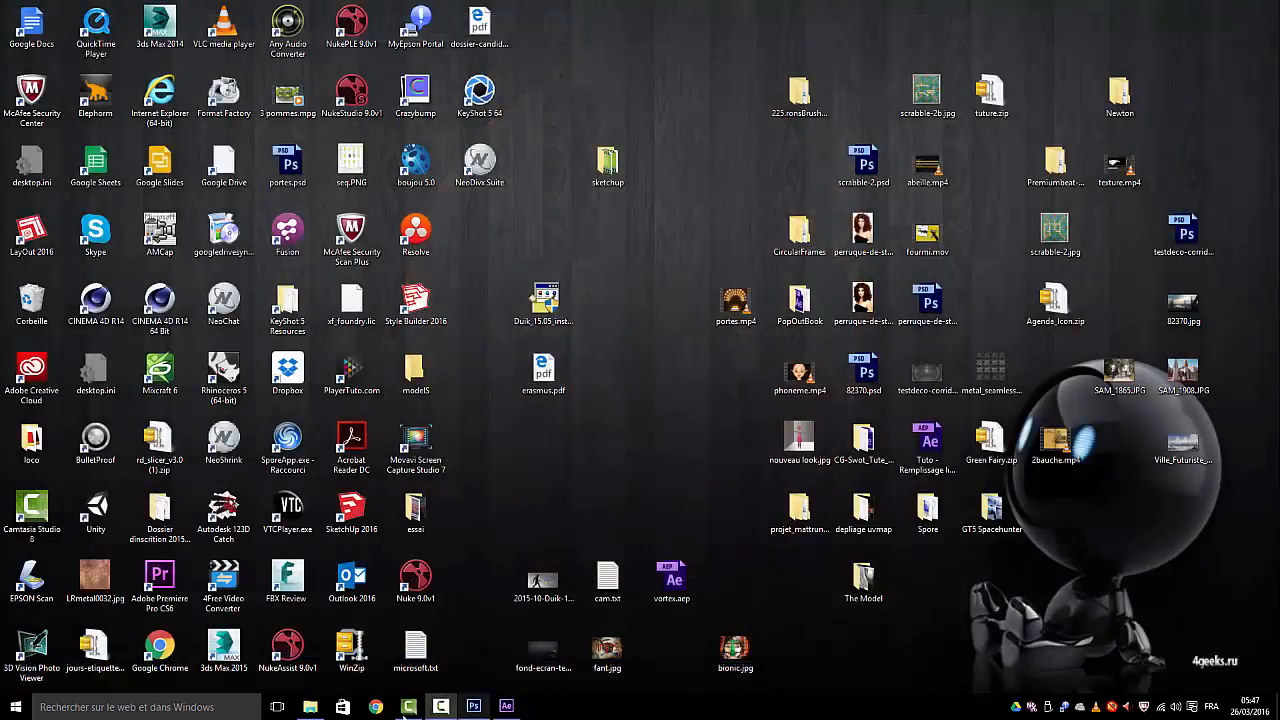
click(473, 706)
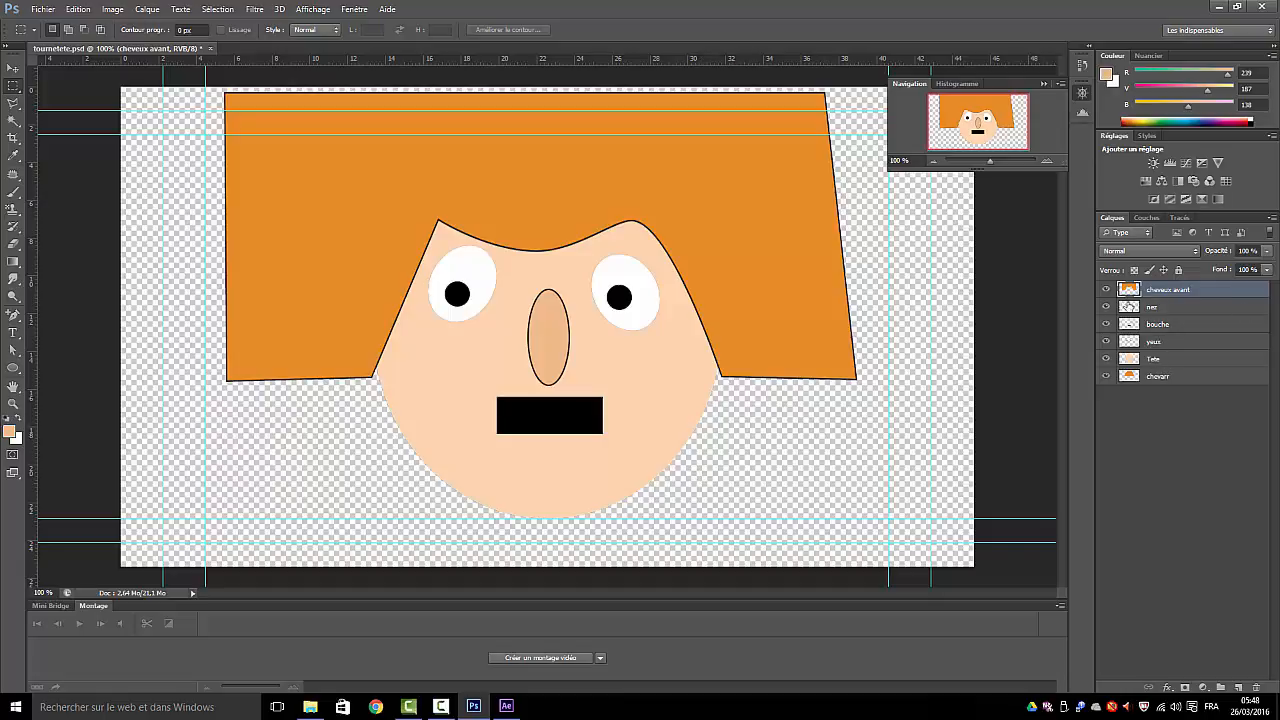
click(1106, 307)
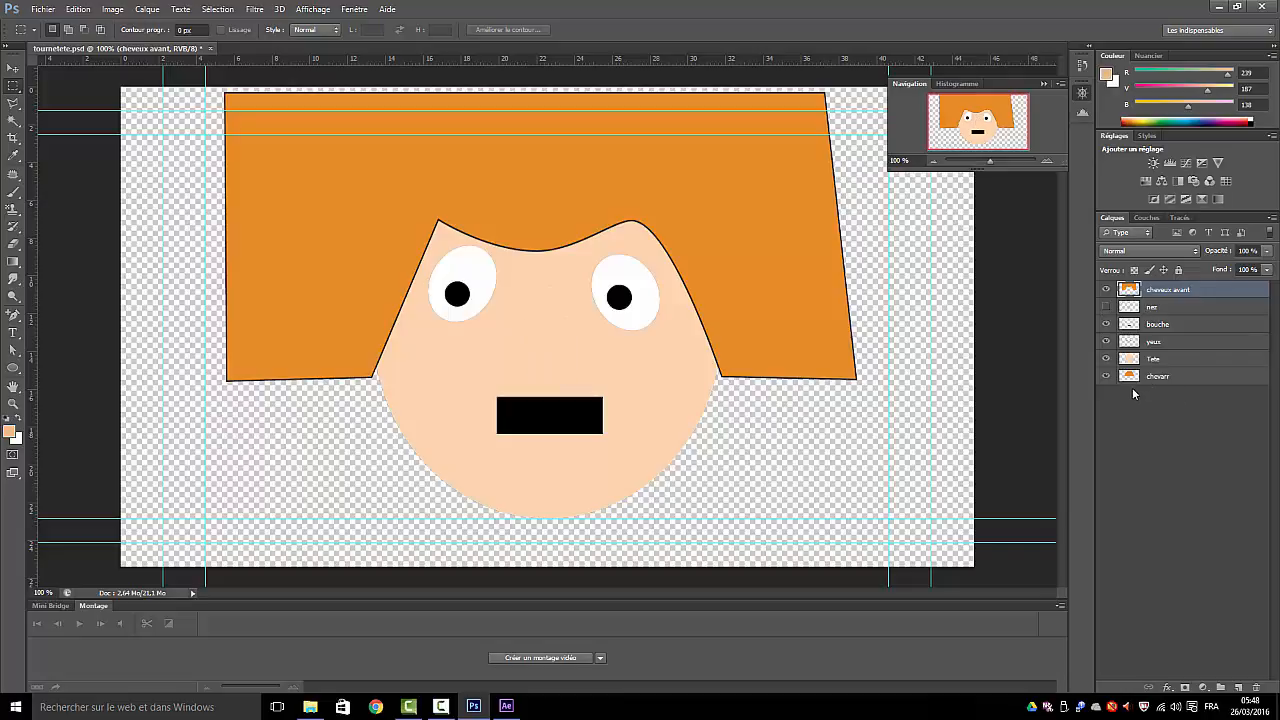
click(1105, 376)
click(1106, 325)
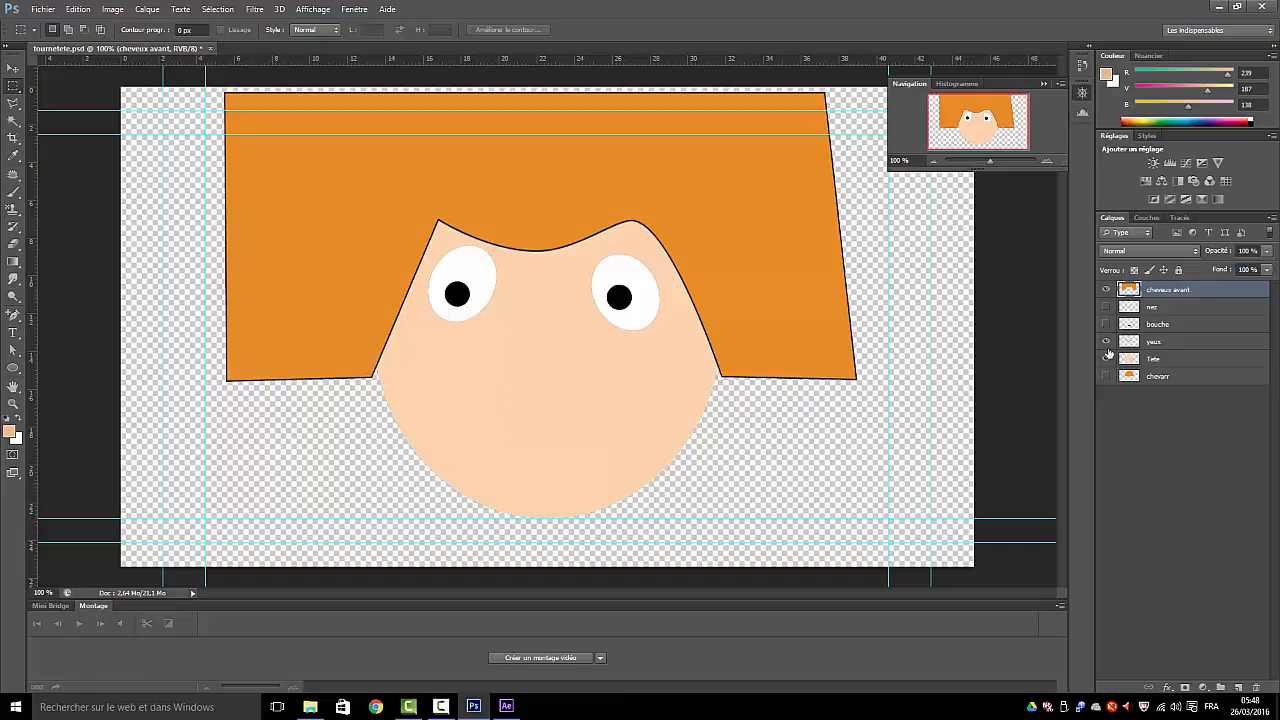
click(1106, 341)
click(1106, 290)
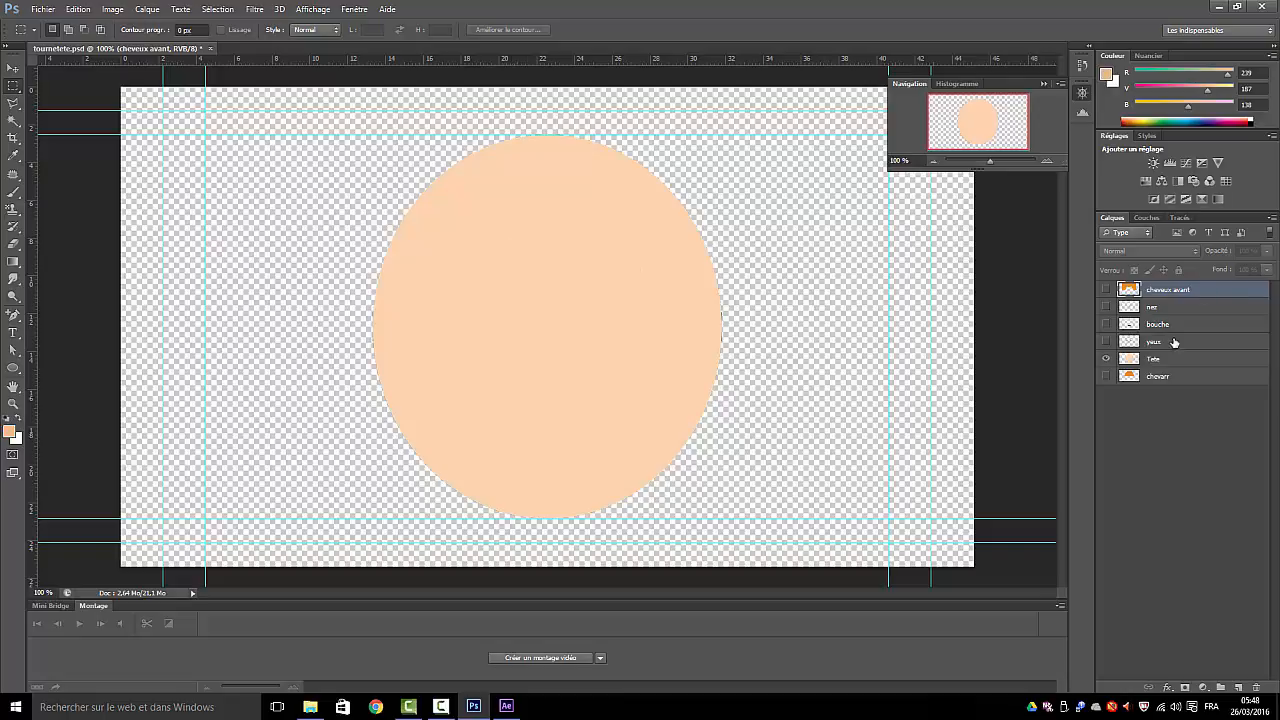
View the chevarr layer alone, and restore the yeux, Tete, bouche and cheveux avant layers while keeping nez hidden.
click(1106, 376)
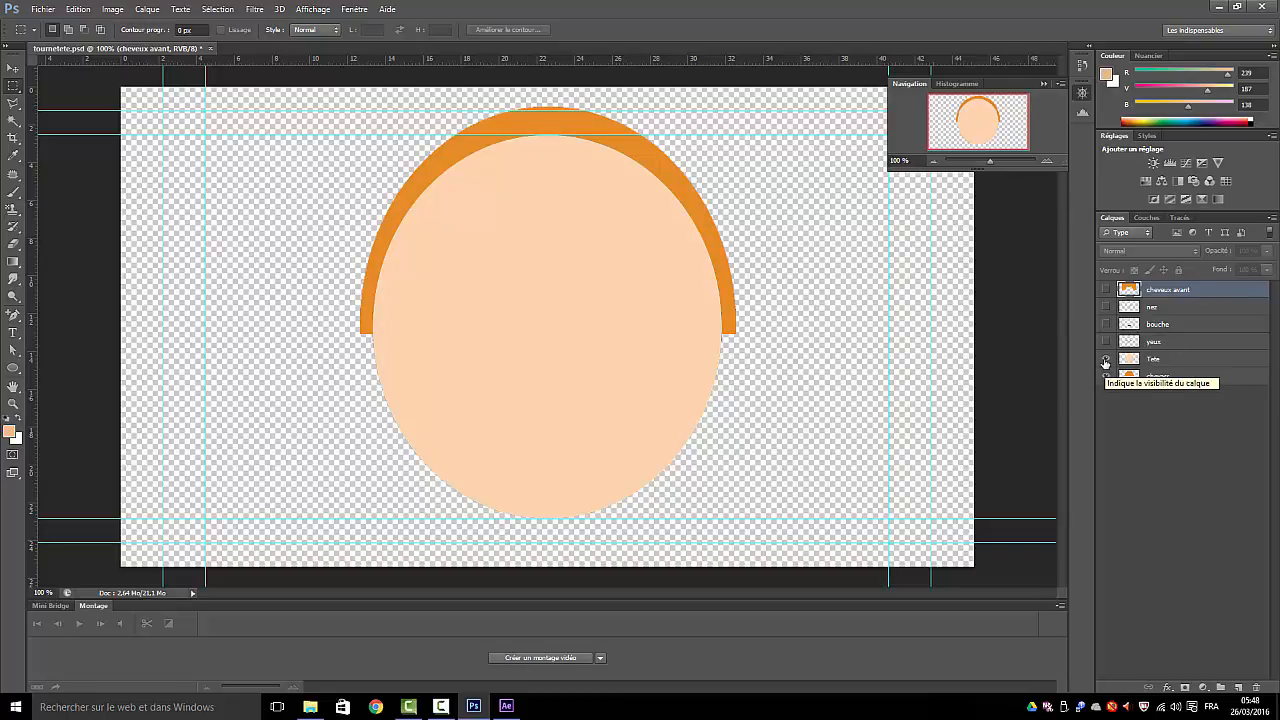
click(1106, 358)
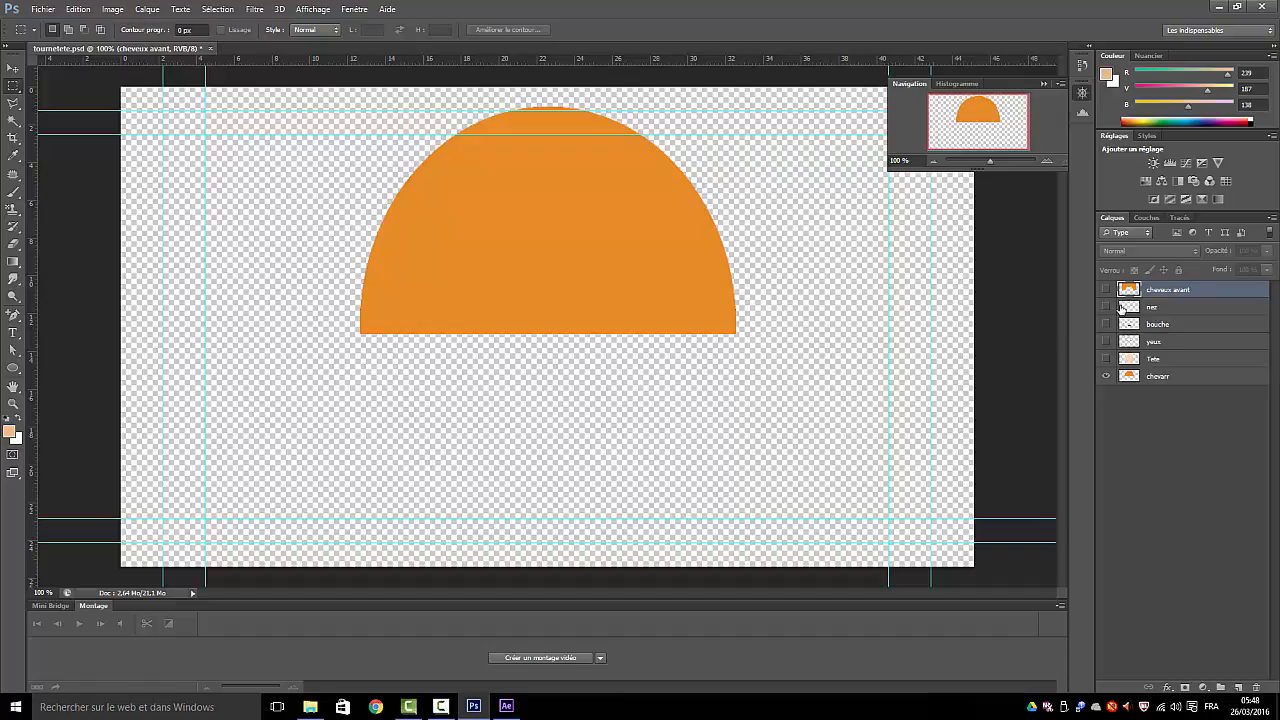
click(1106, 341)
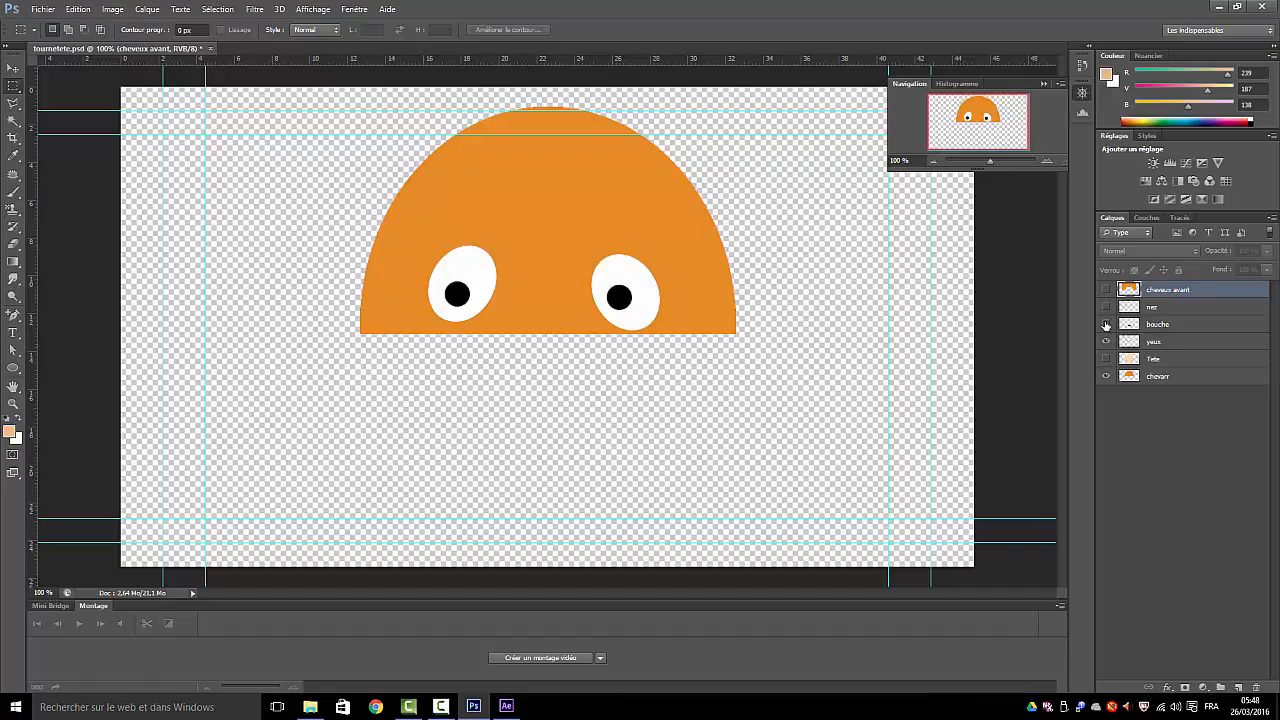
click(1106, 358)
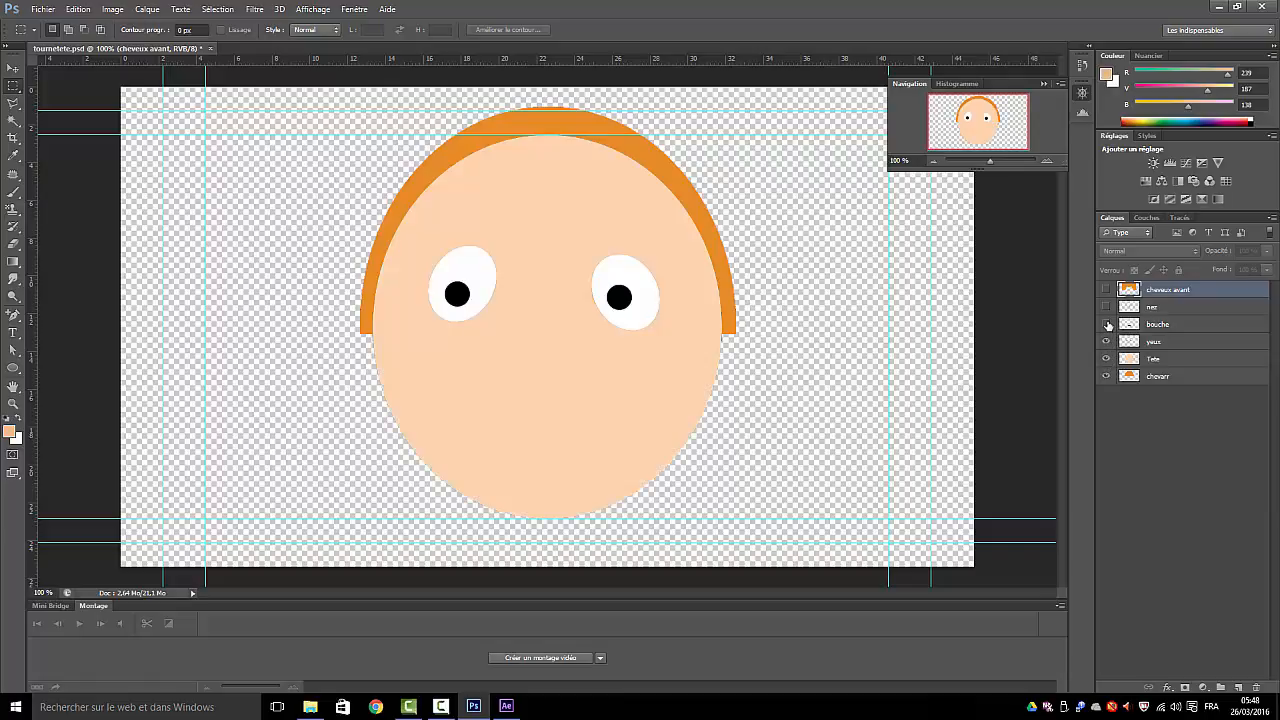
click(1107, 325)
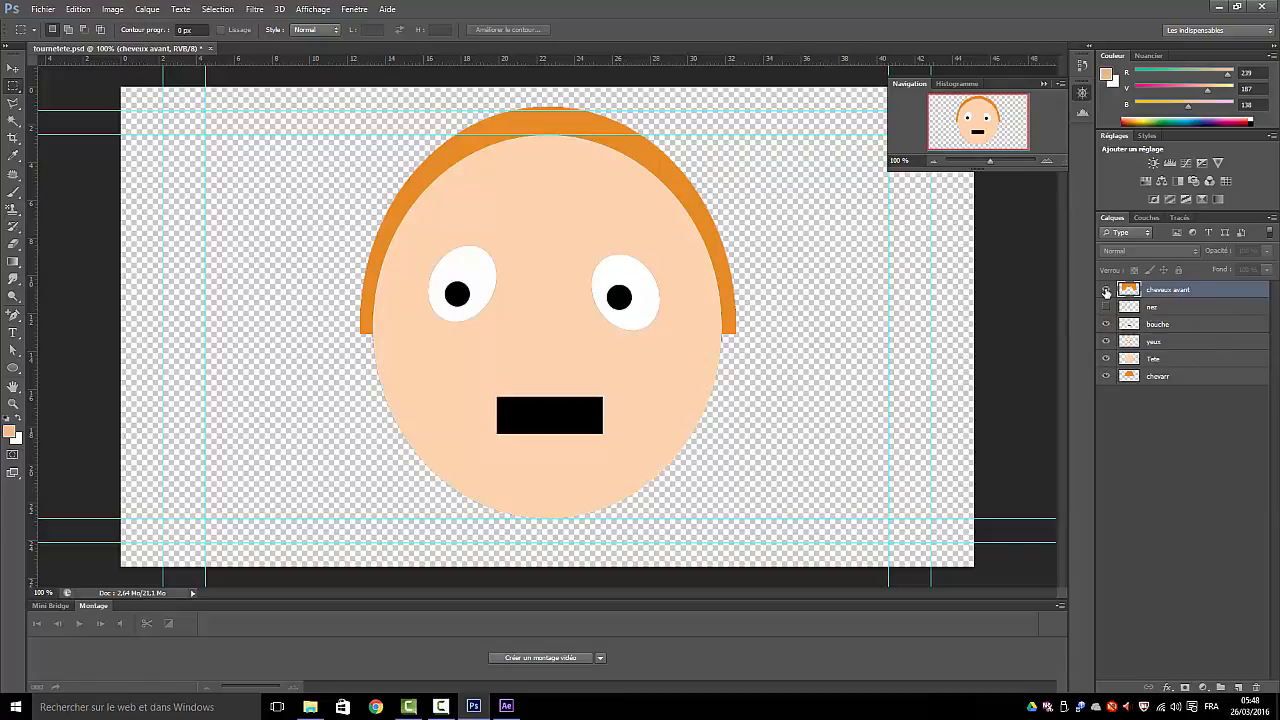
click(1106, 290)
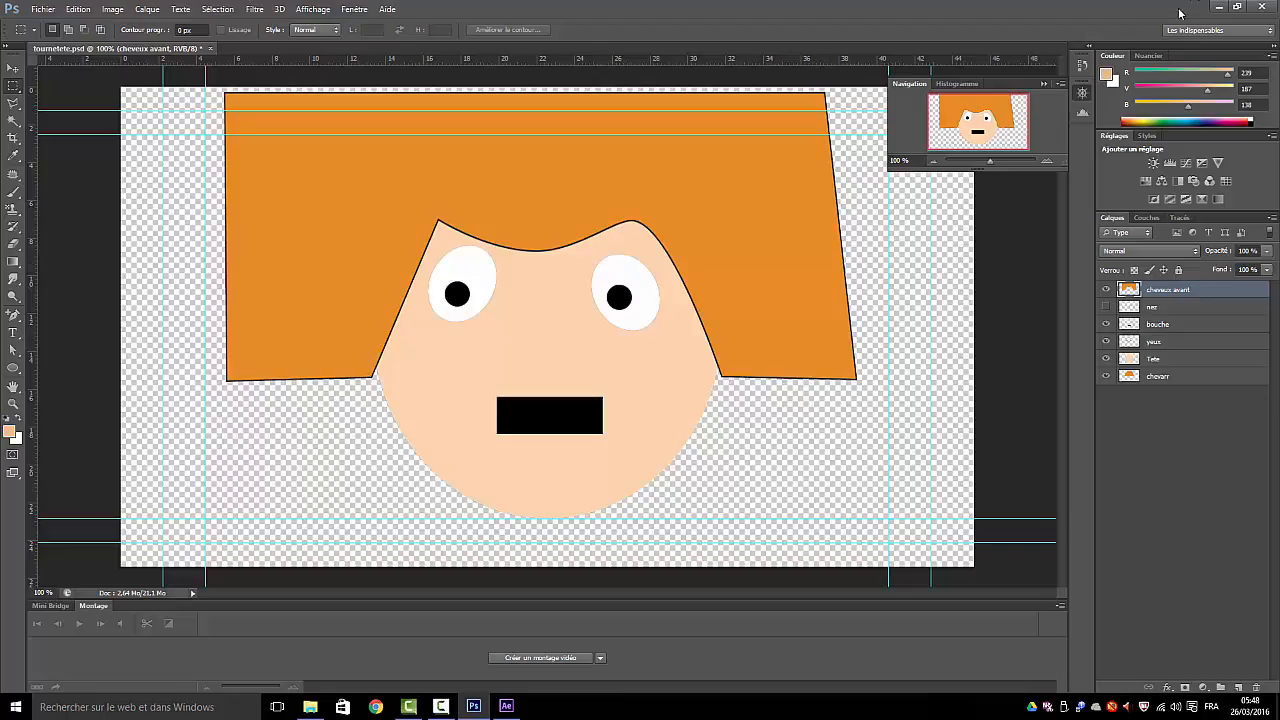
Quit Photoshop, saving the changes to tournetete.psd, and switch to After Effects.
click(1262, 8)
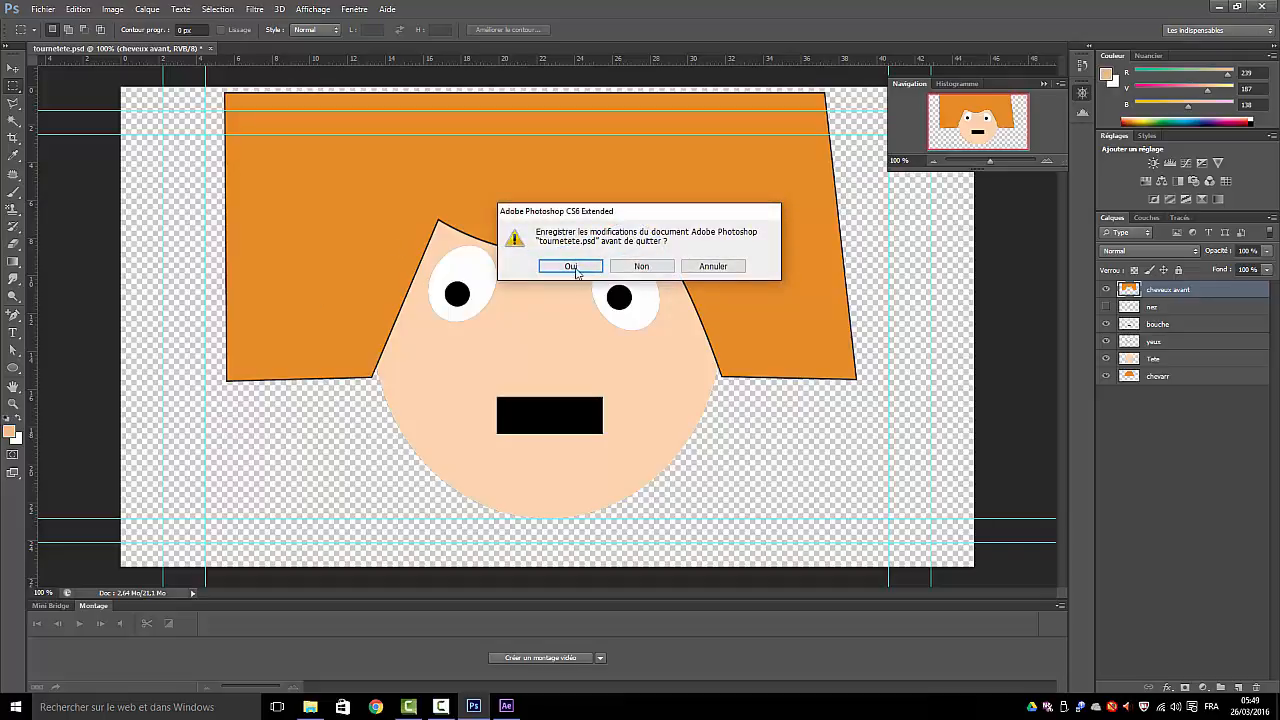
click(570, 266)
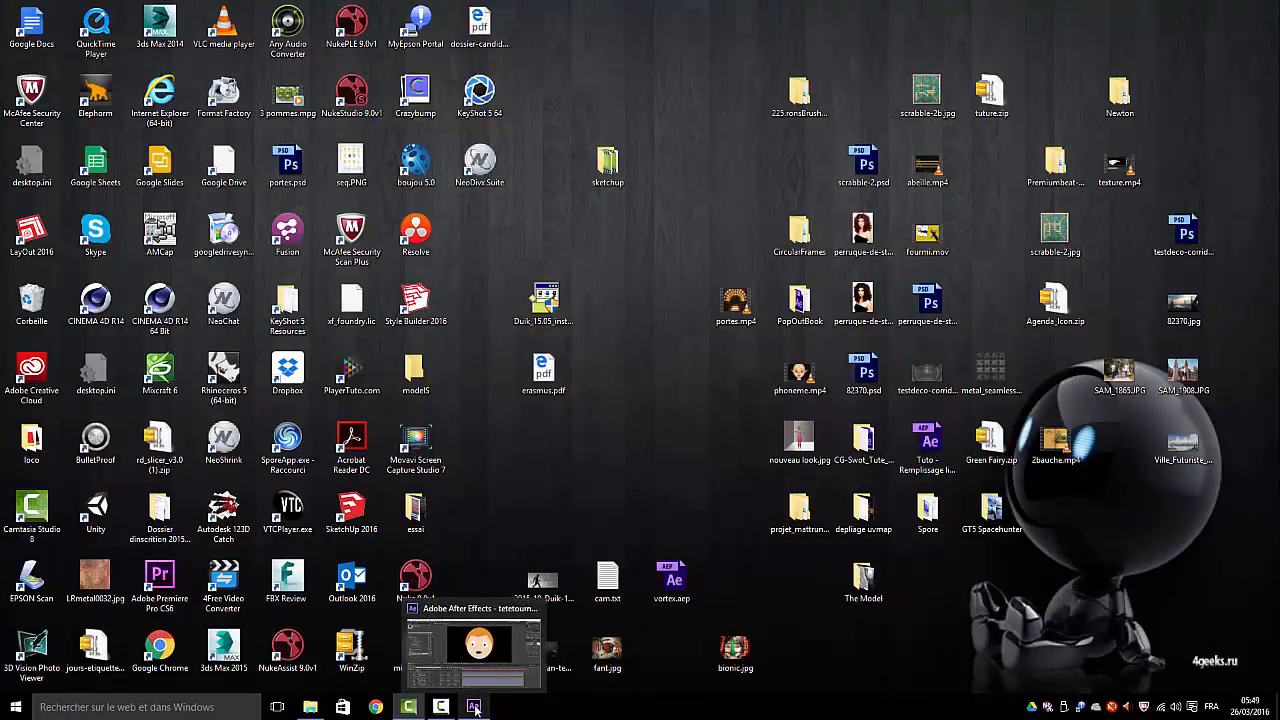
click(476, 708)
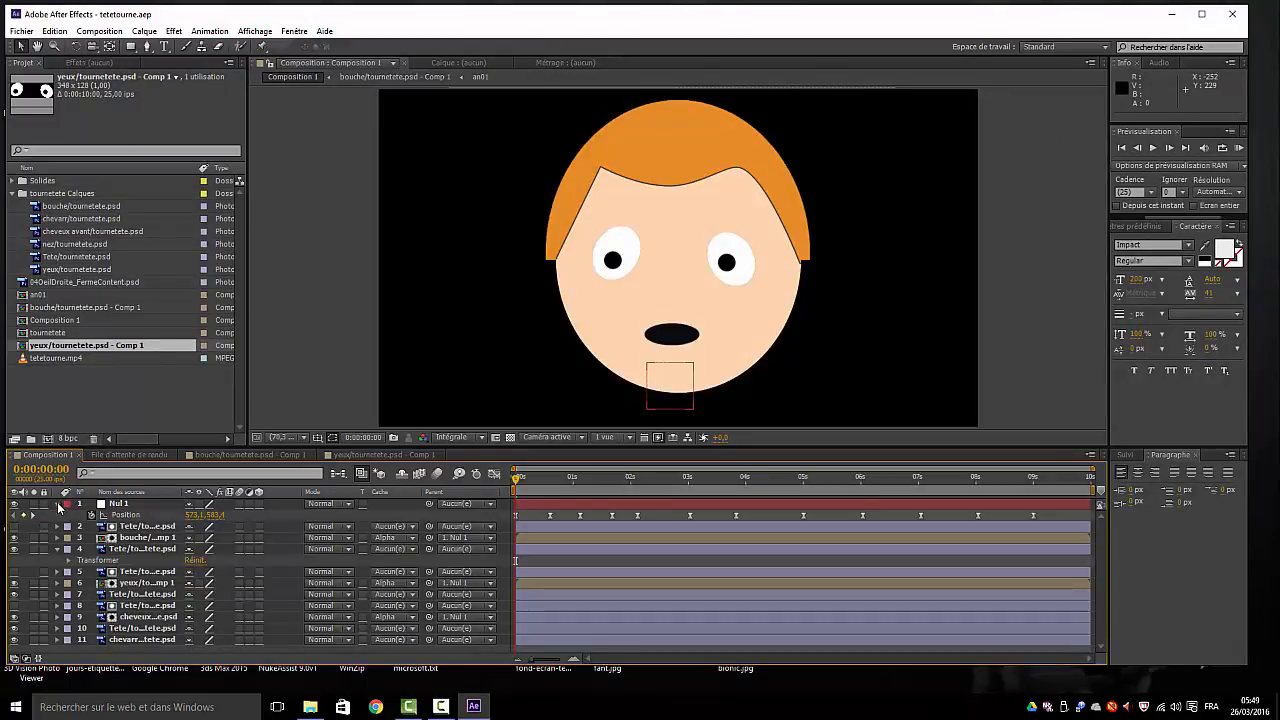
Collapse the expanded Nul 1 and Tete layers in the timeline and view the head with the chevarr hair layer temporarily hidden.
click(58, 504)
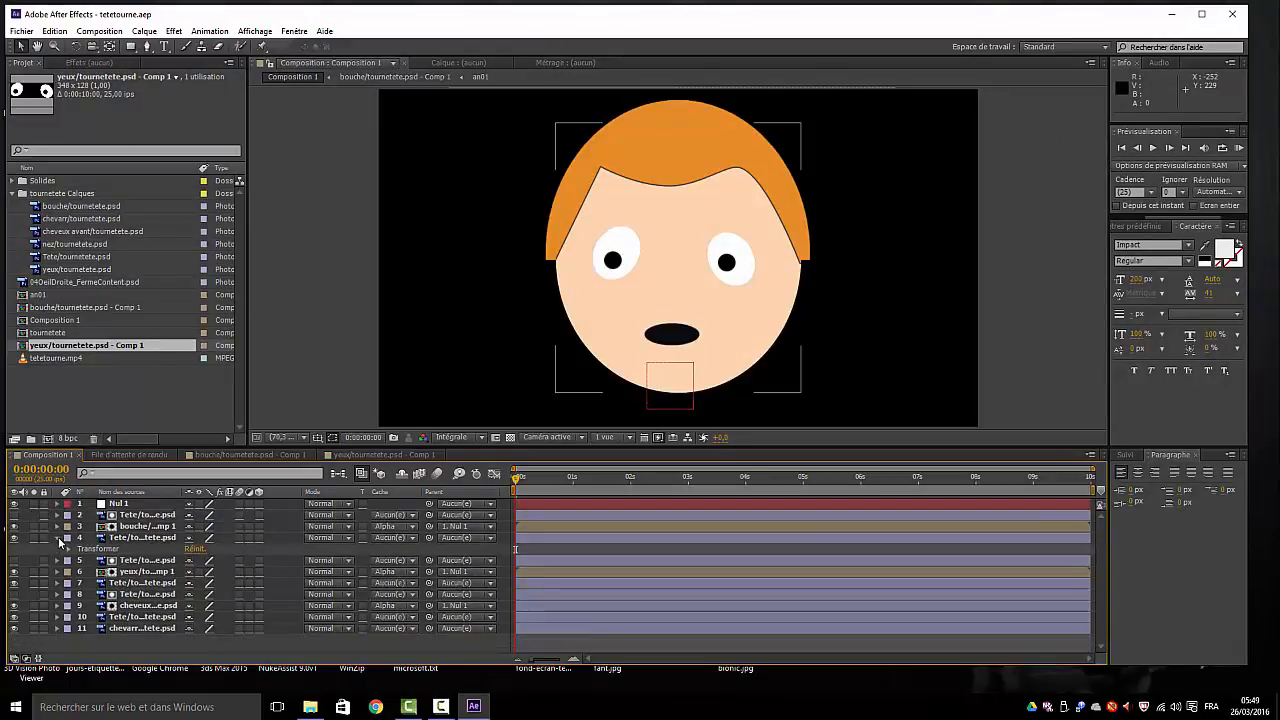
click(58, 537)
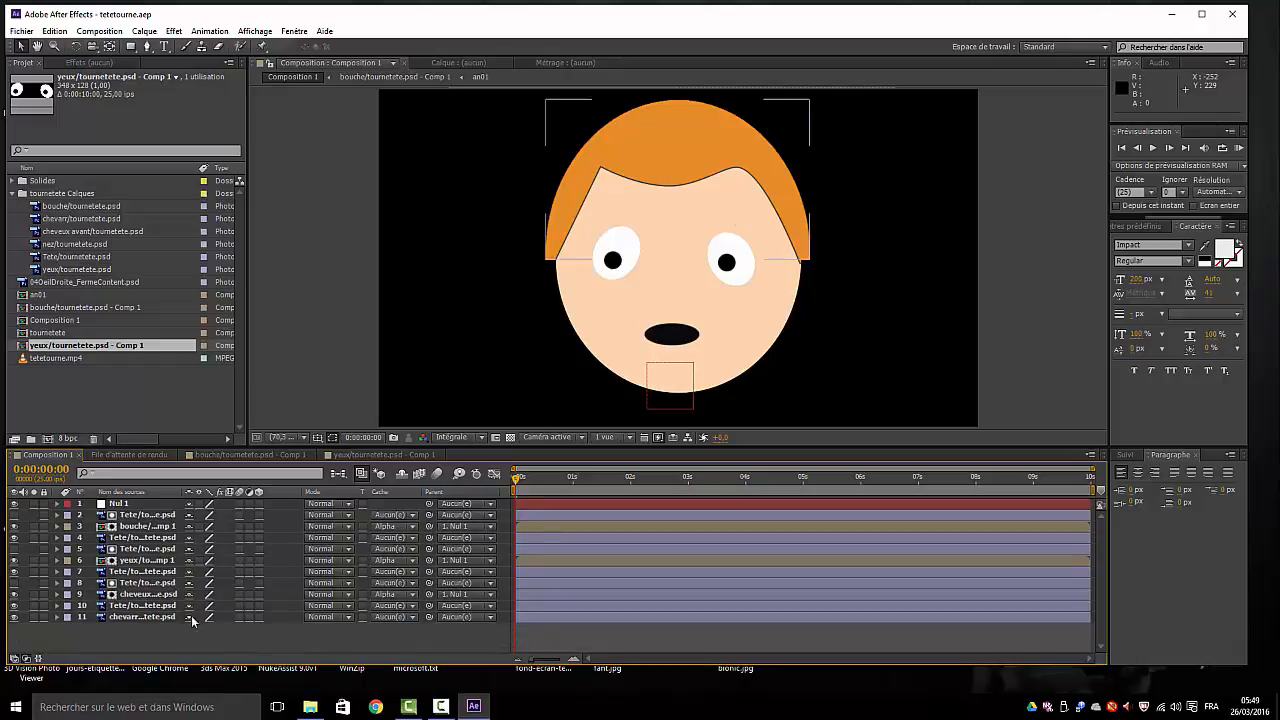
click(14, 617)
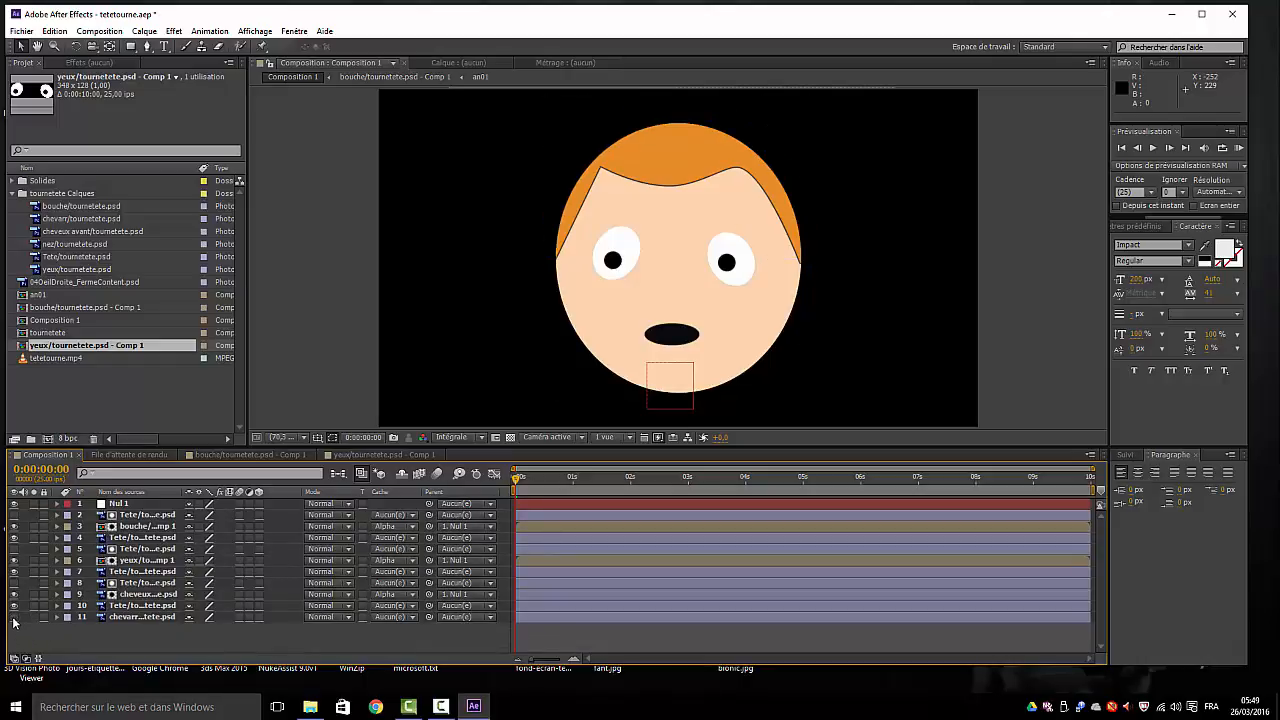
click(14, 617)
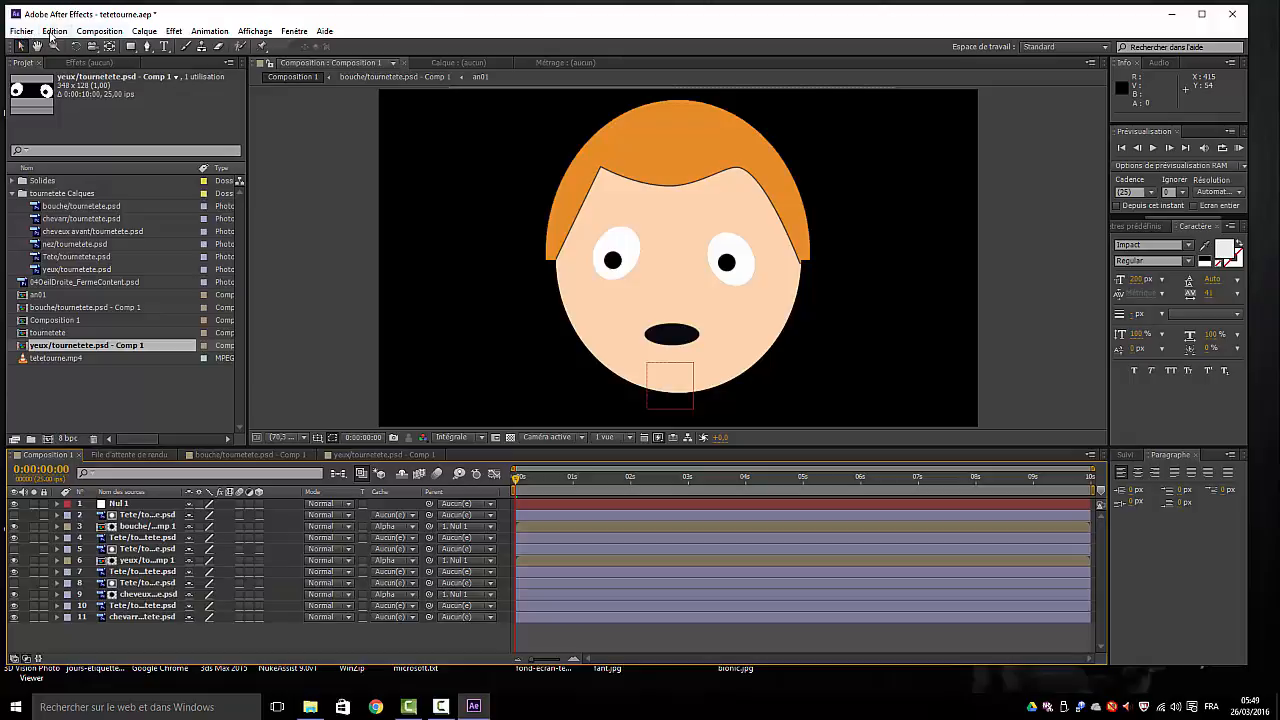
Close the tetetourne.aep project without saving its changes.
click(22, 31)
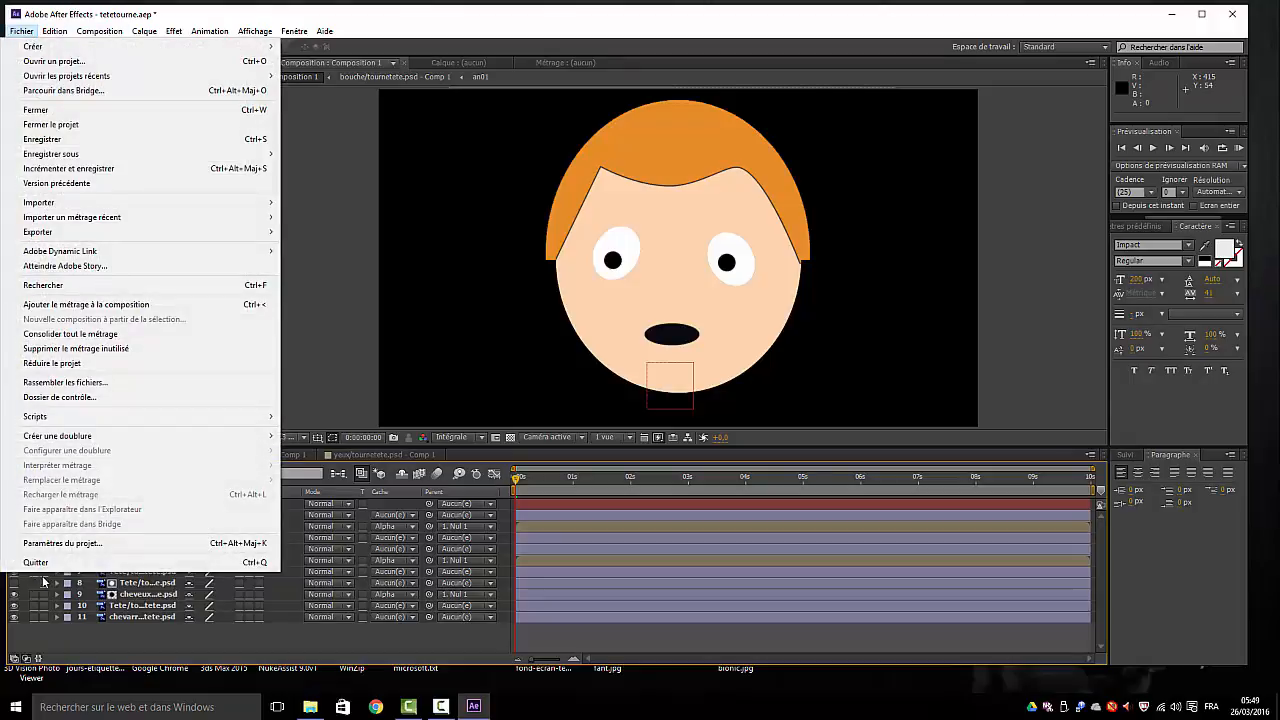
click(48, 125)
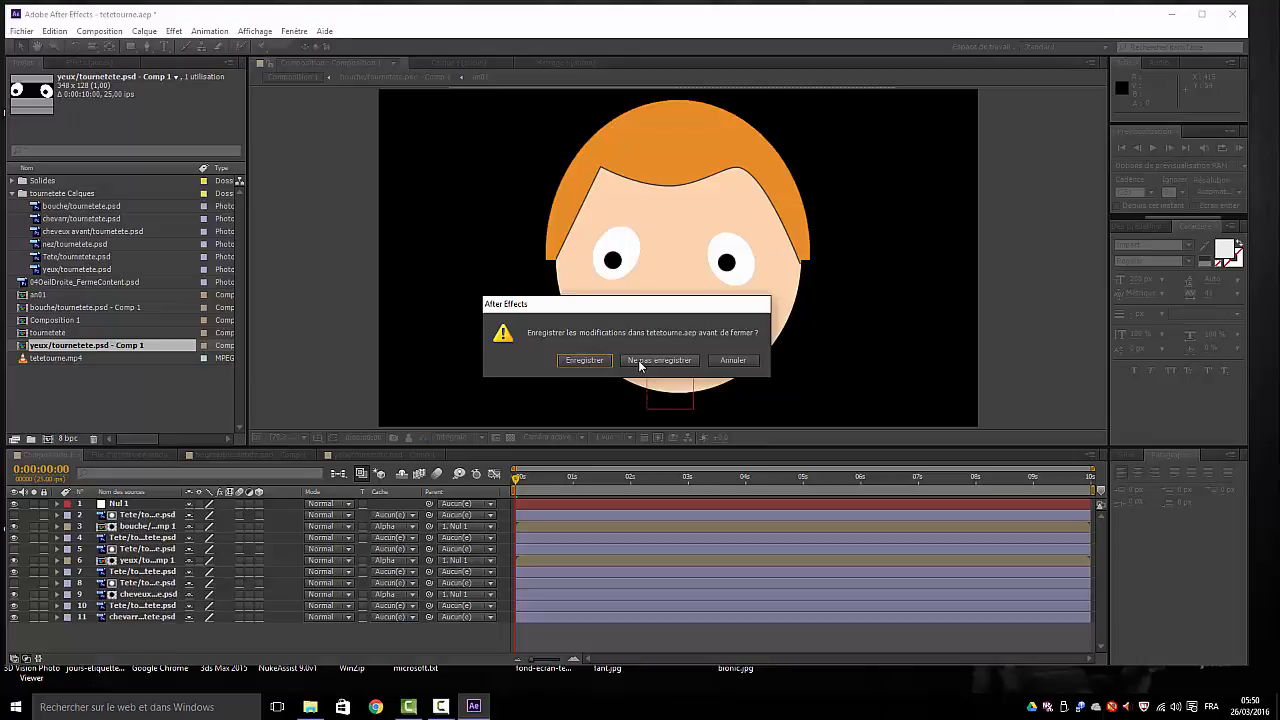
click(641, 362)
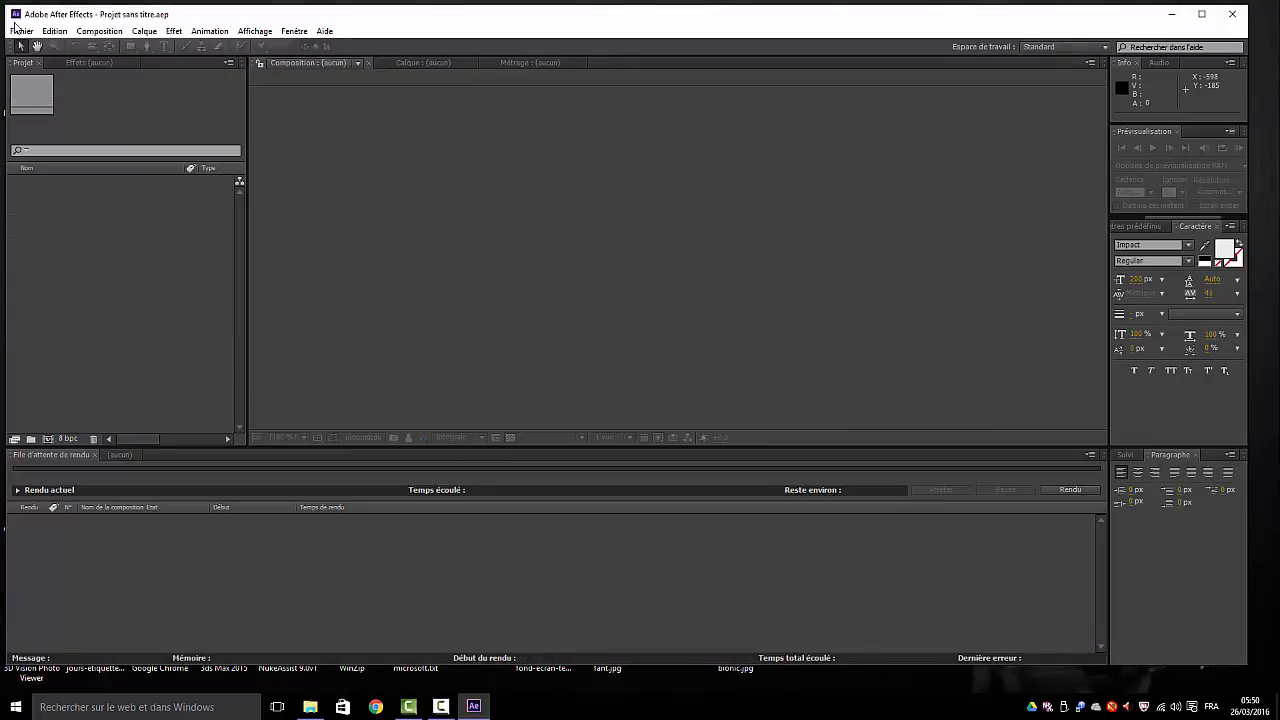
Create a new composition named Composition 1 with the HDV/HDTV 720 25 preset and a 10-second duration.
click(100, 31)
click(100, 47)
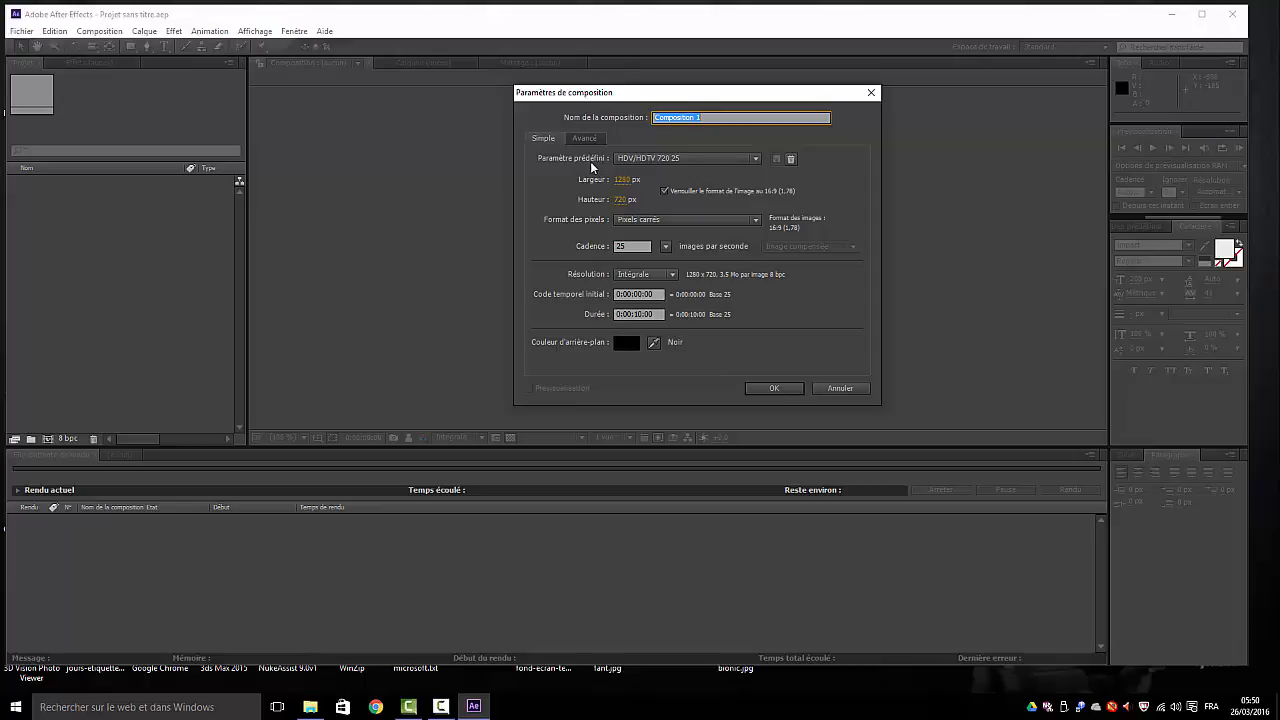
click(788, 392)
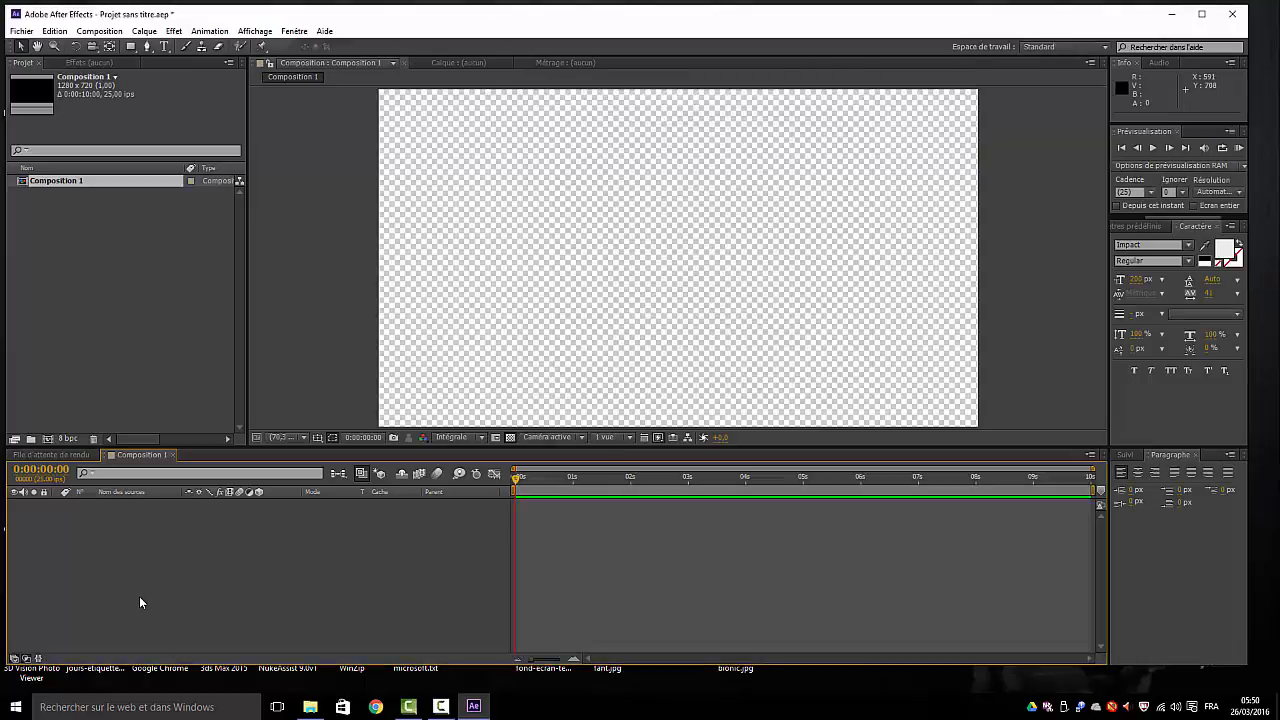
Import tournetete.psd as a composition that retains layer sizes, with editable layer styles.
click(24, 32)
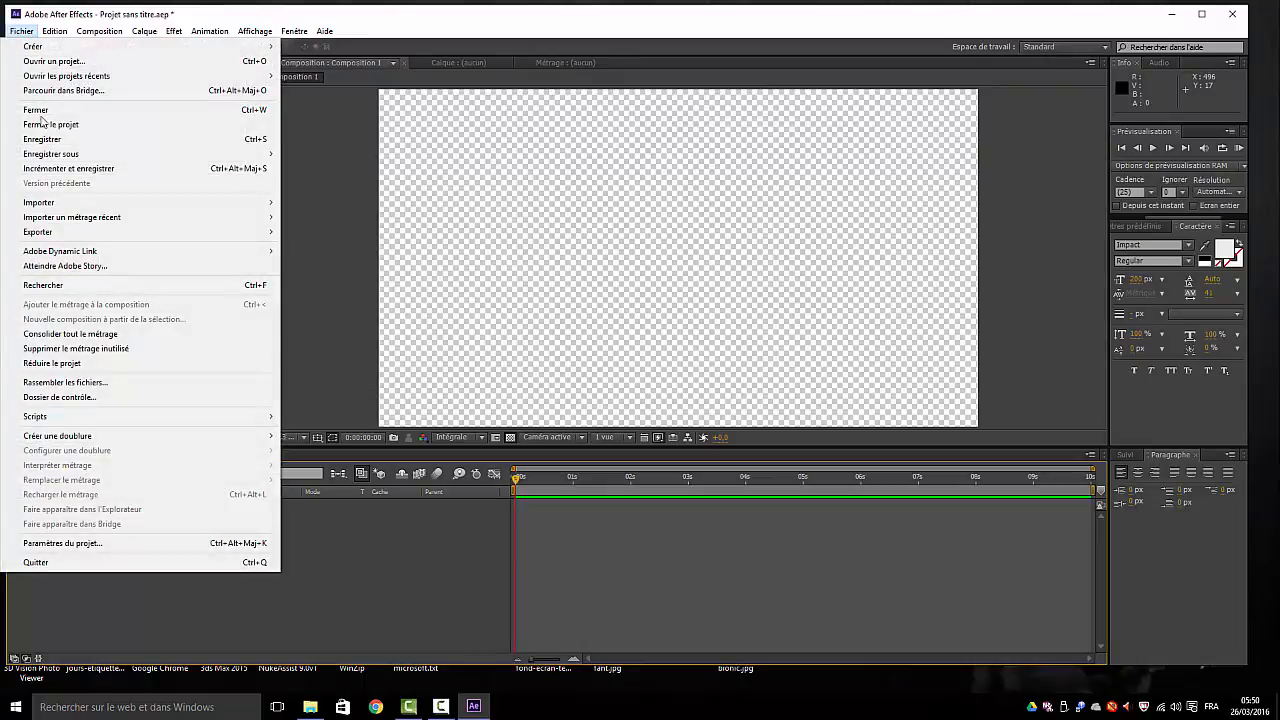
mouse_move(80, 205)
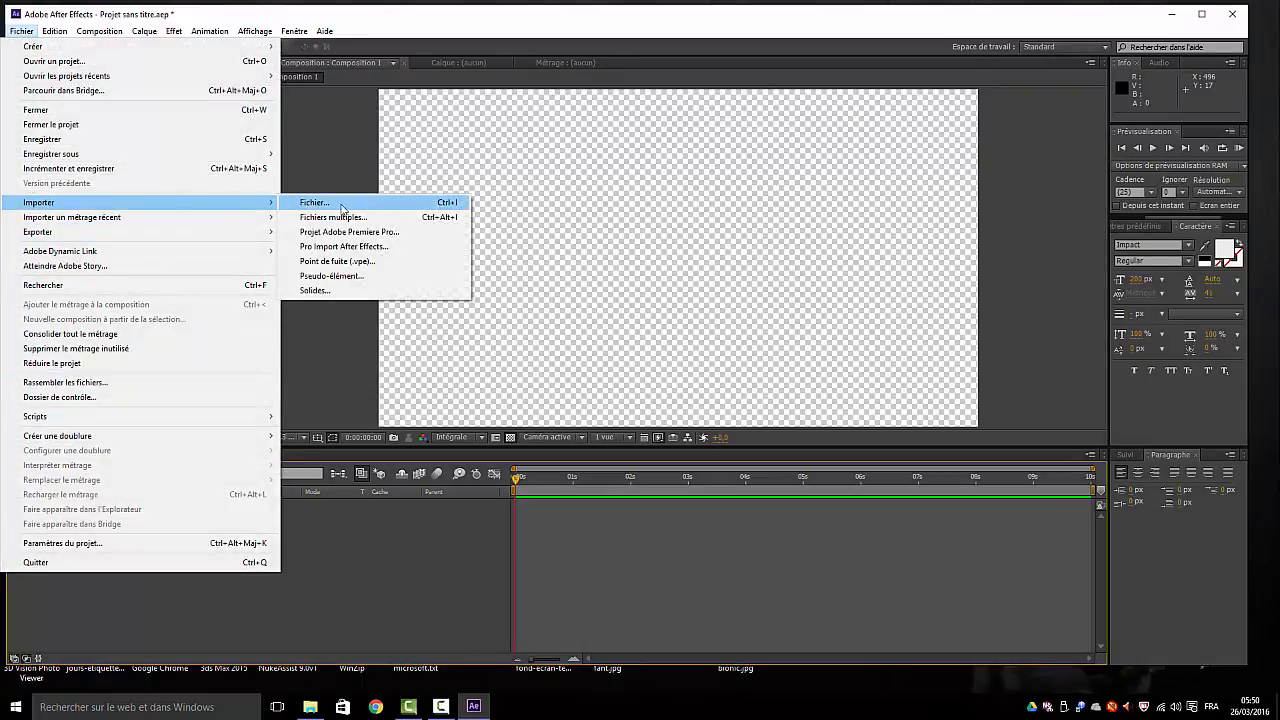
click(342, 207)
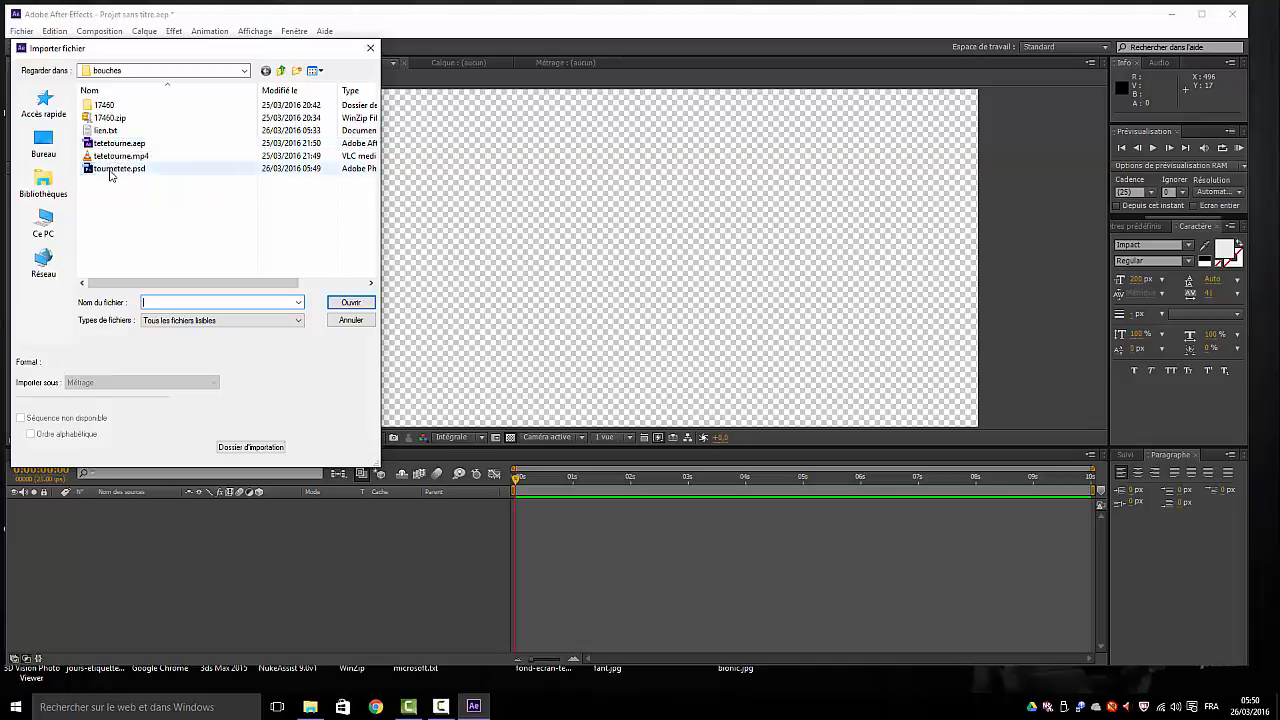
click(111, 175)
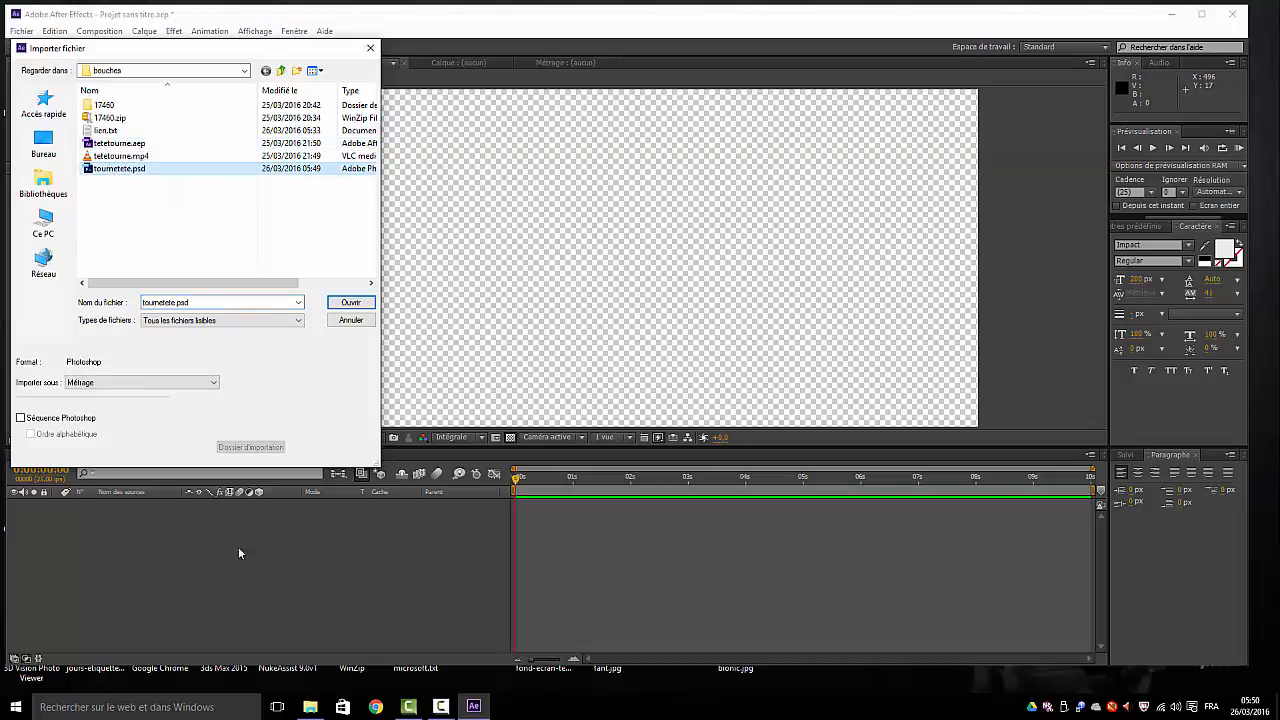
click(213, 385)
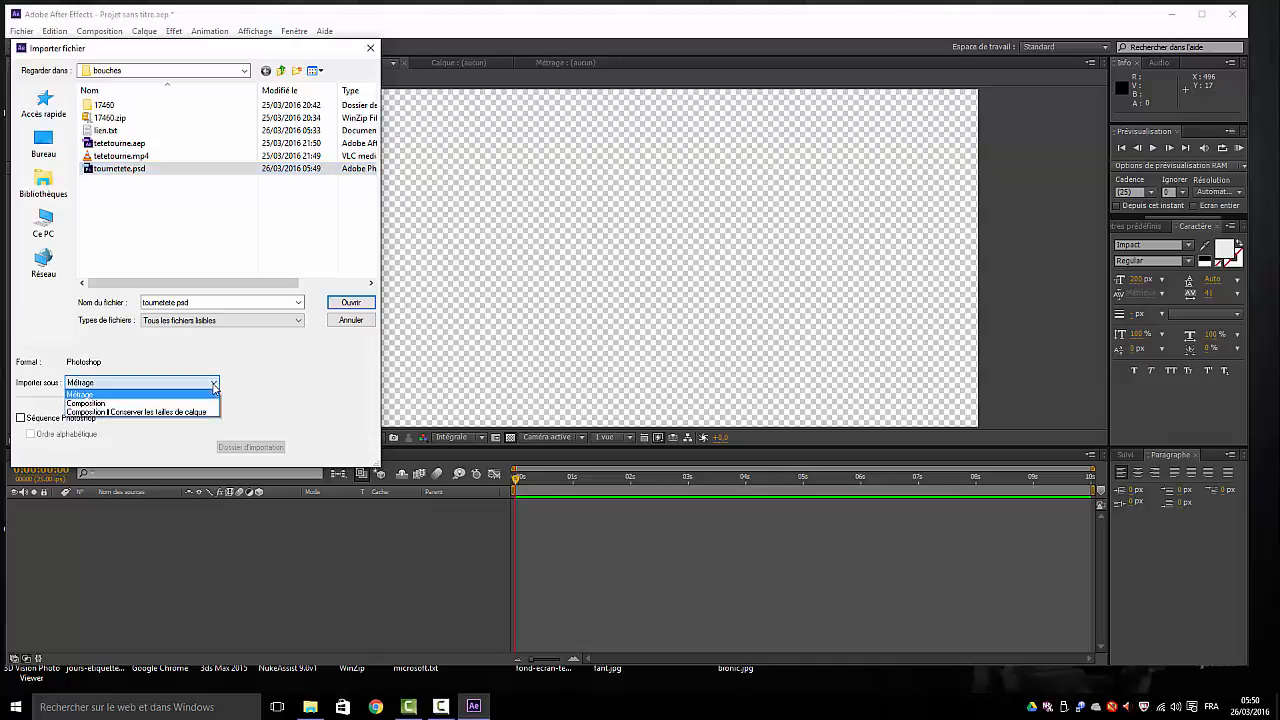
click(156, 412)
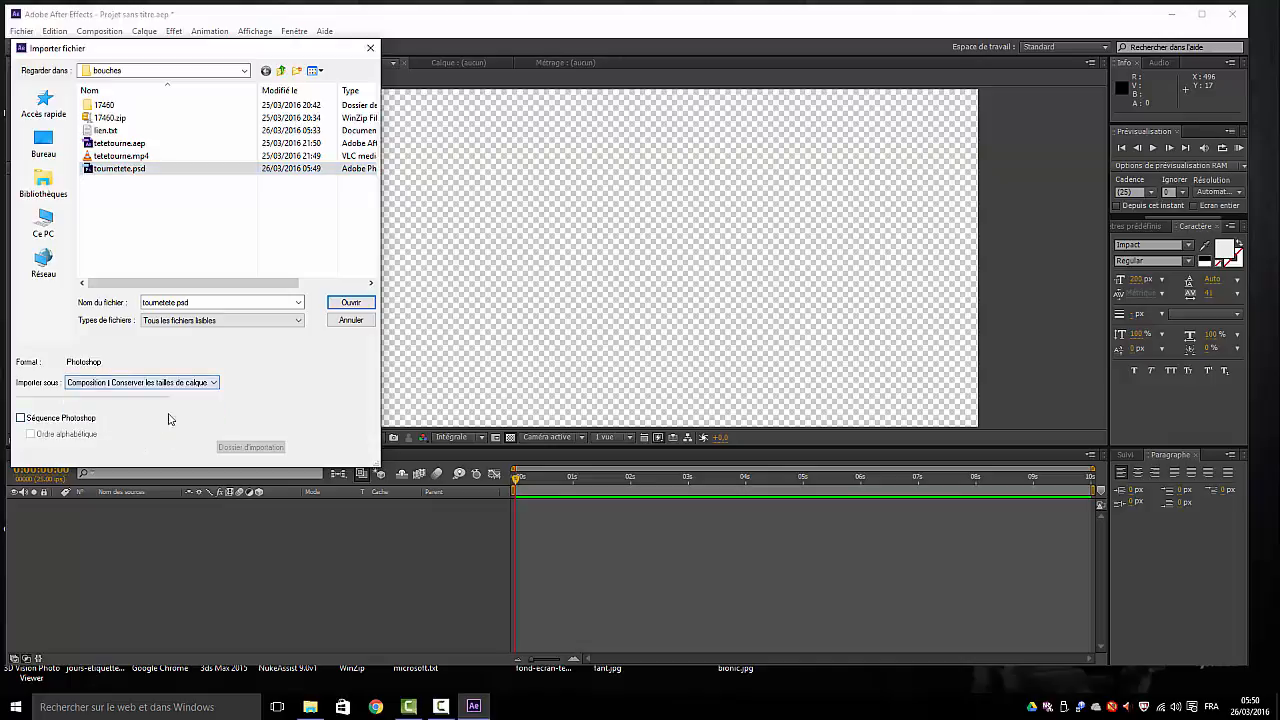
click(349, 302)
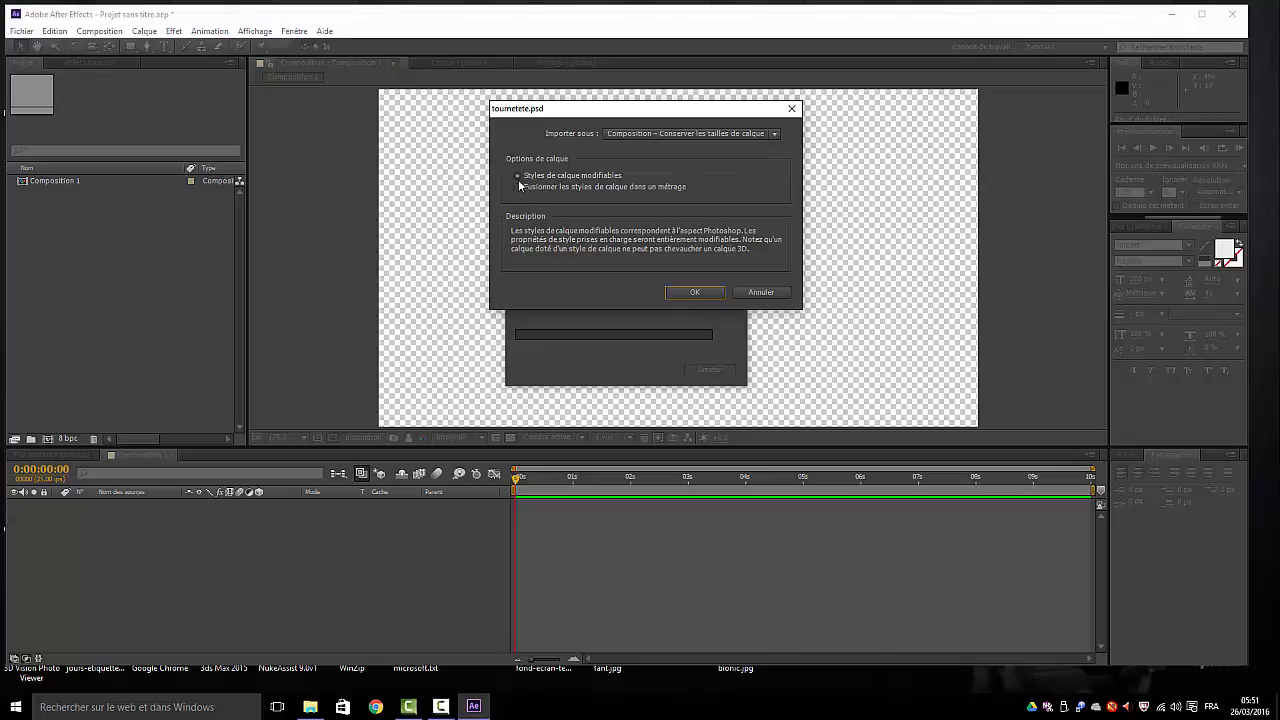
click(694, 292)
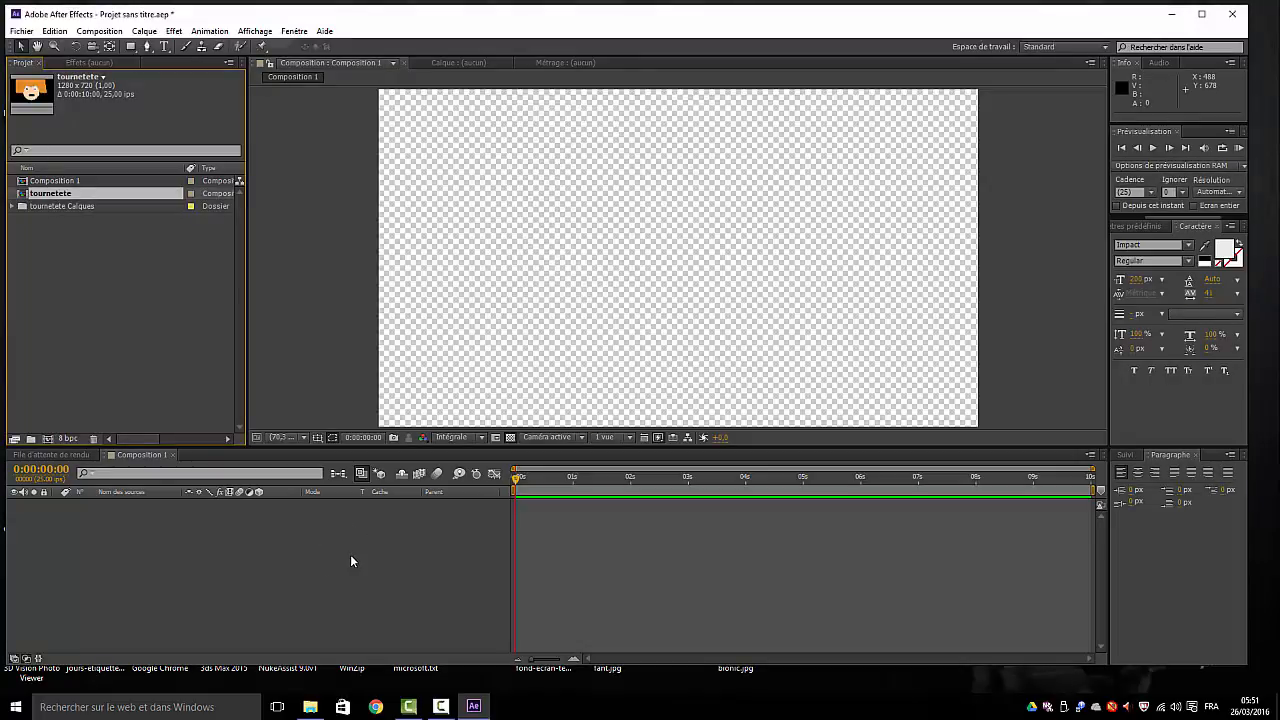
Add the imported chevarr and Tete layers to Composition 1, with Tete above chevarr, and select the chevarr layer.
click(12, 206)
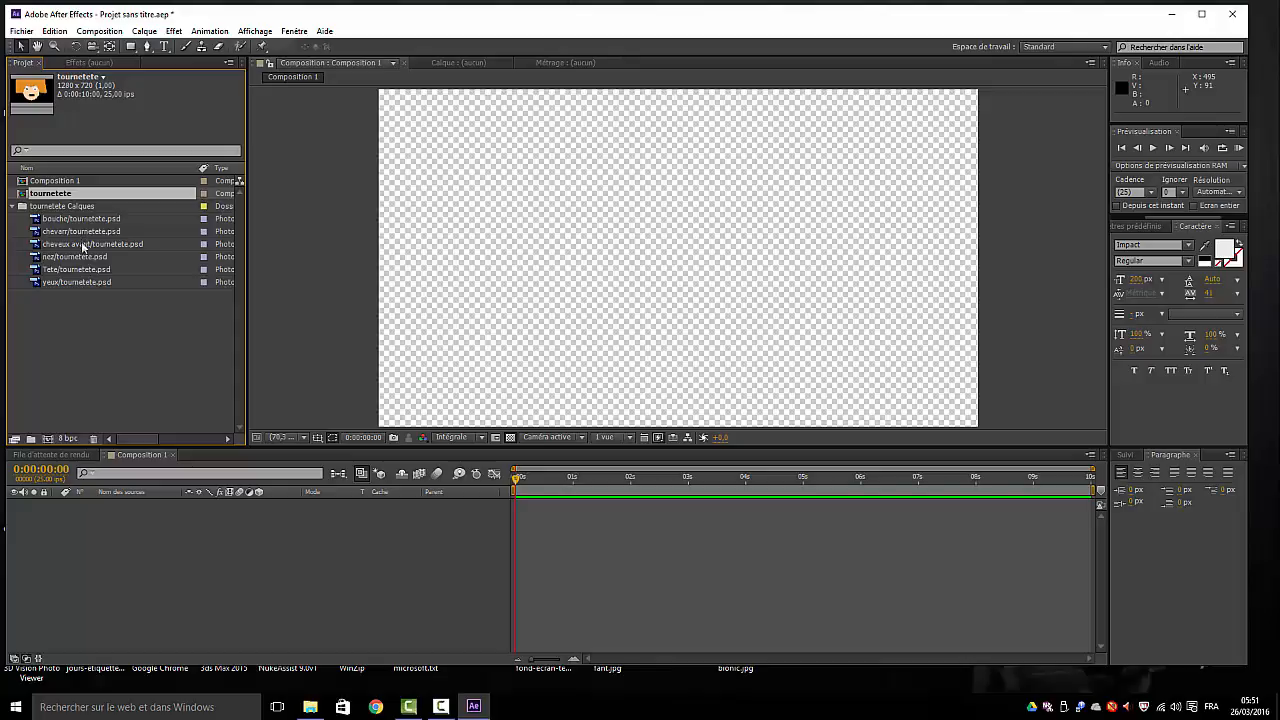
drag(82, 232, 144, 556)
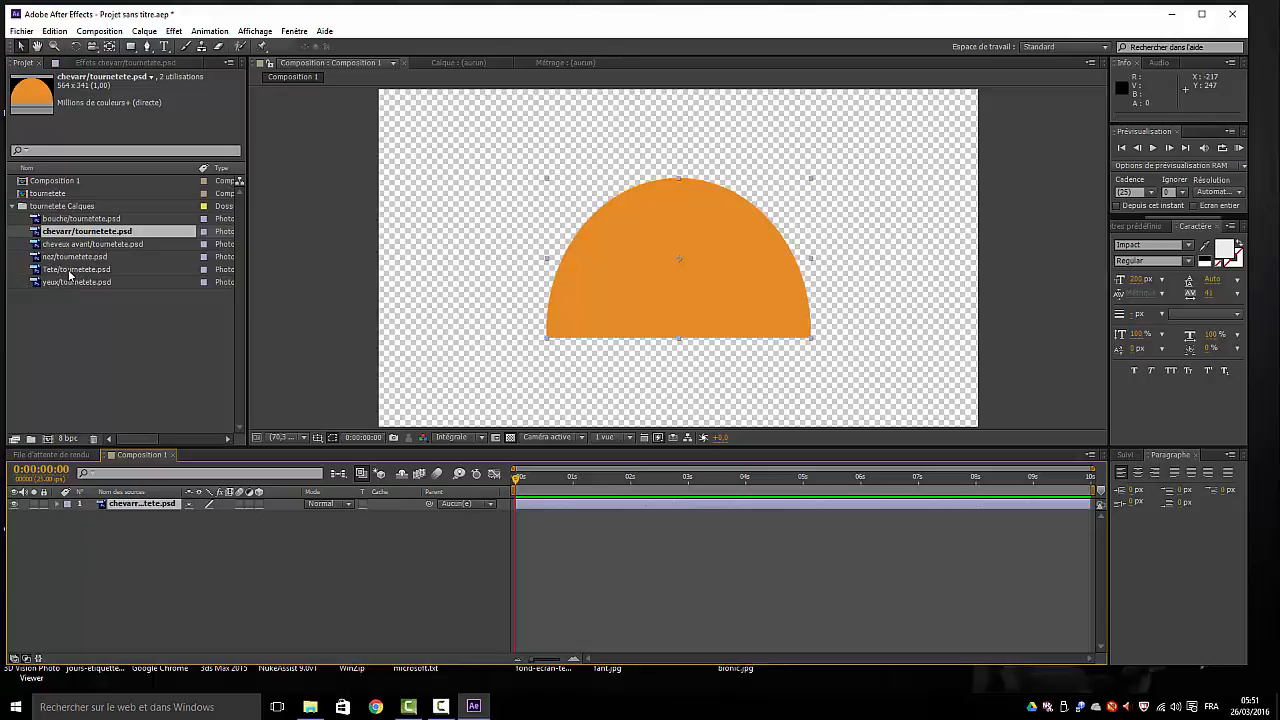
drag(70, 275, 140, 506)
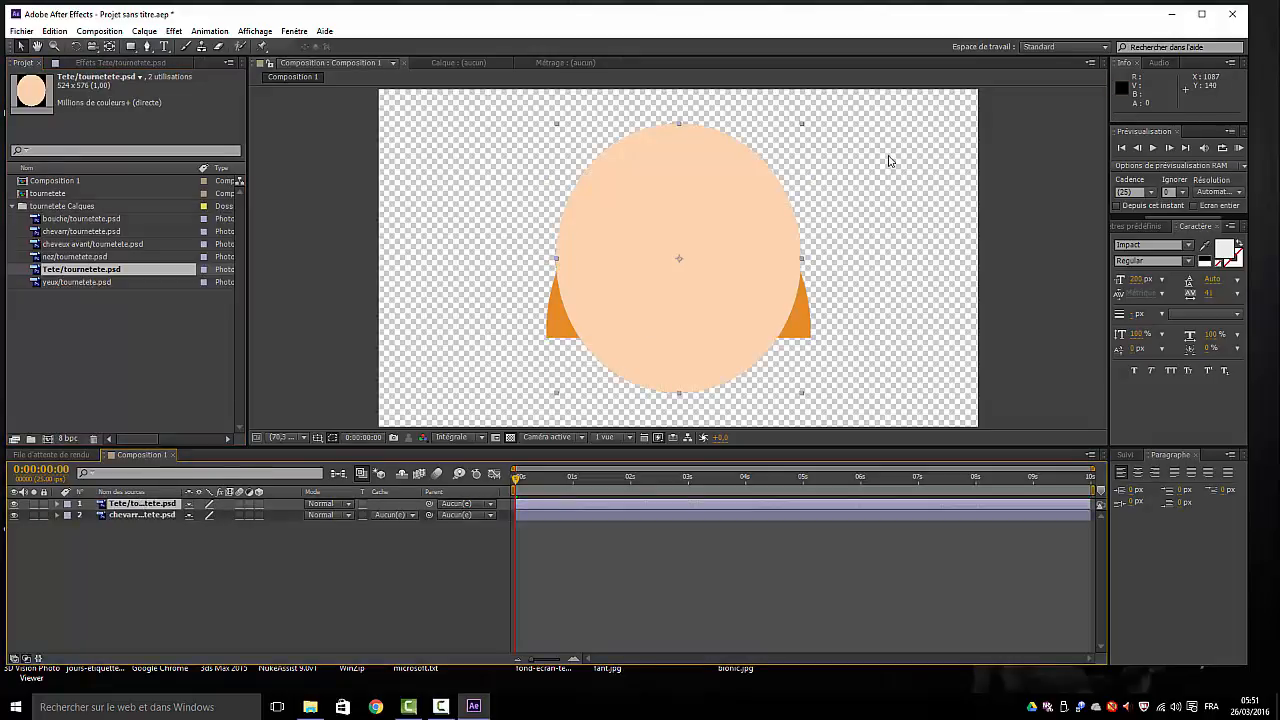
click(135, 514)
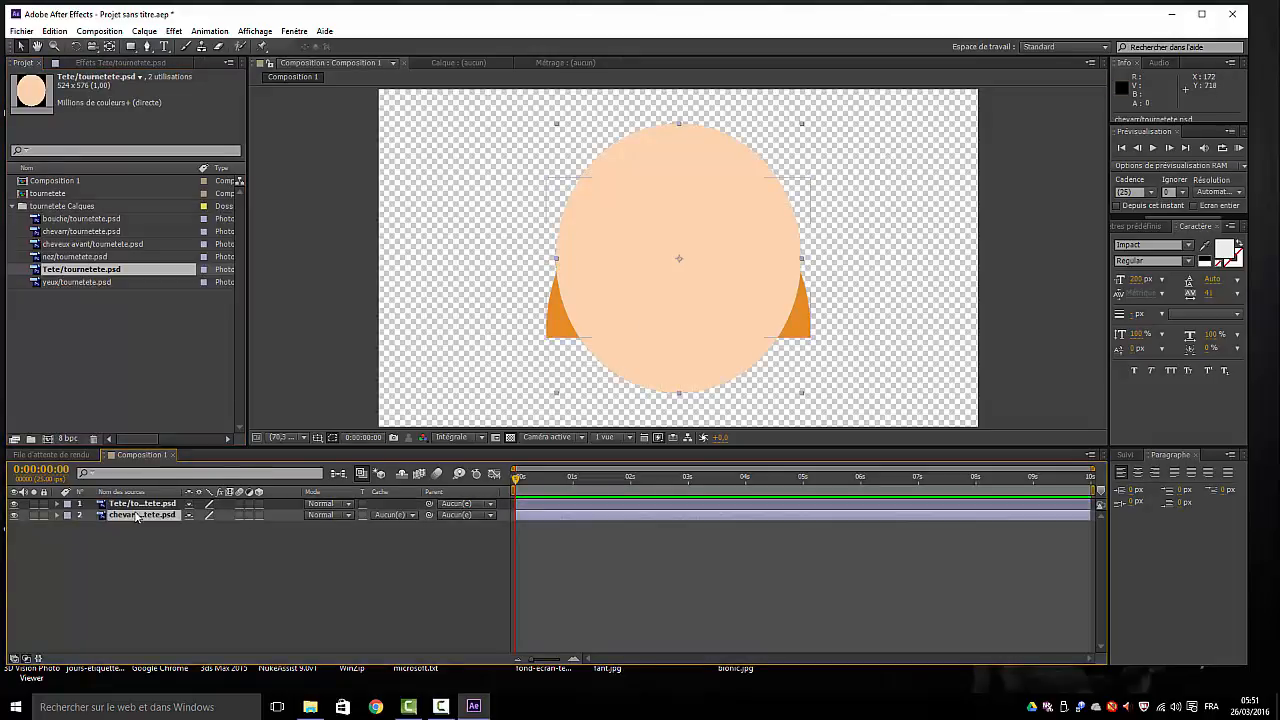
Move the chevarr hair up to frame the top of the head, and add cheveux avant as the top layer, raised over the forehead.
drag(556, 314, 554, 249)
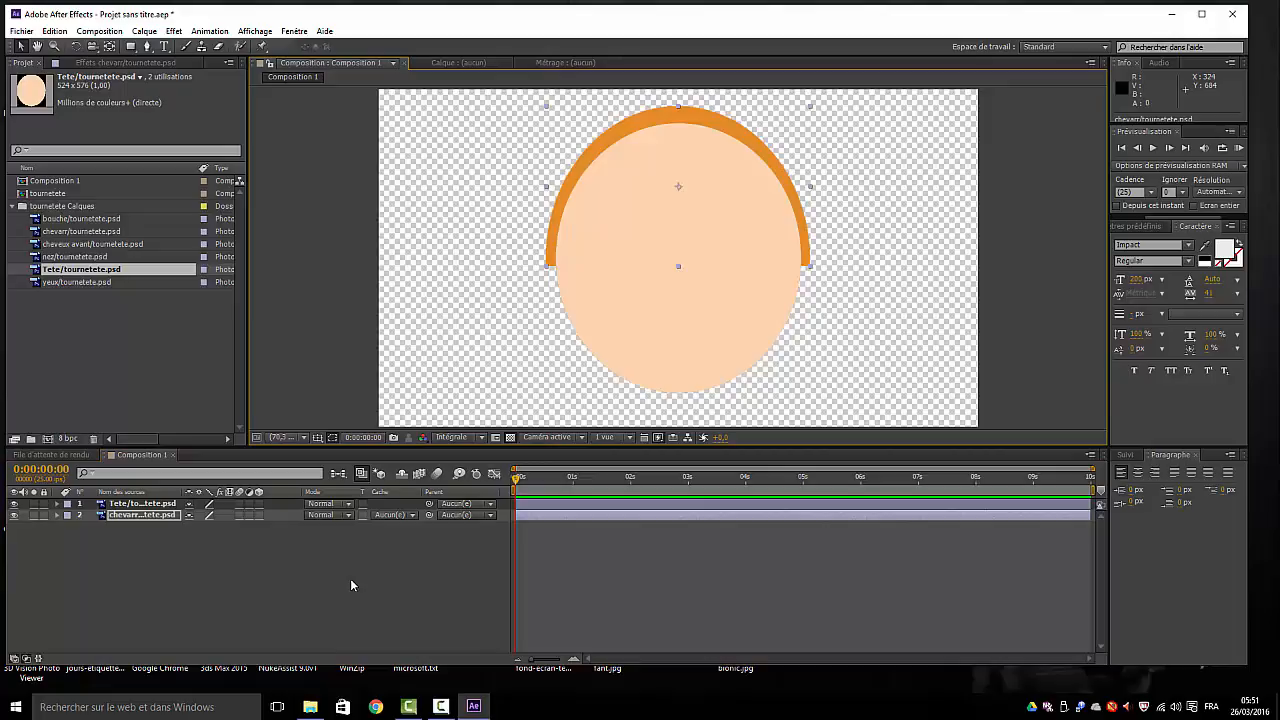
click(155, 504)
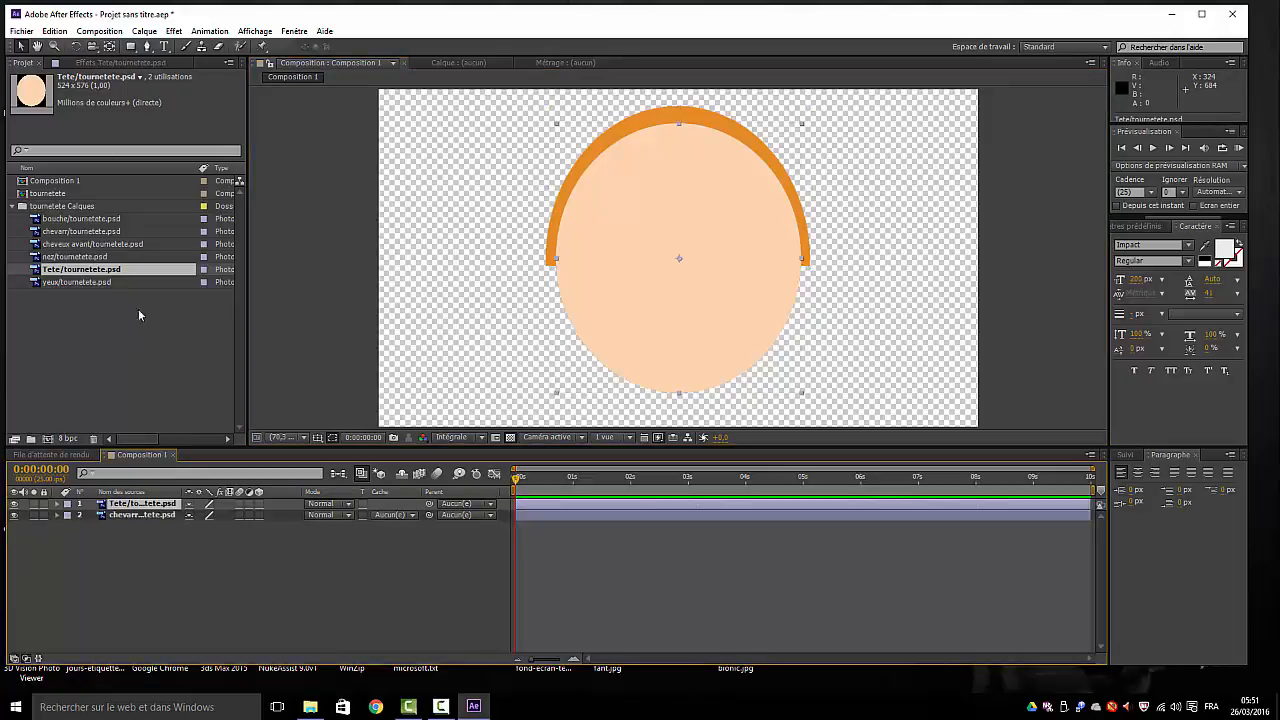
drag(72, 247, 114, 506)
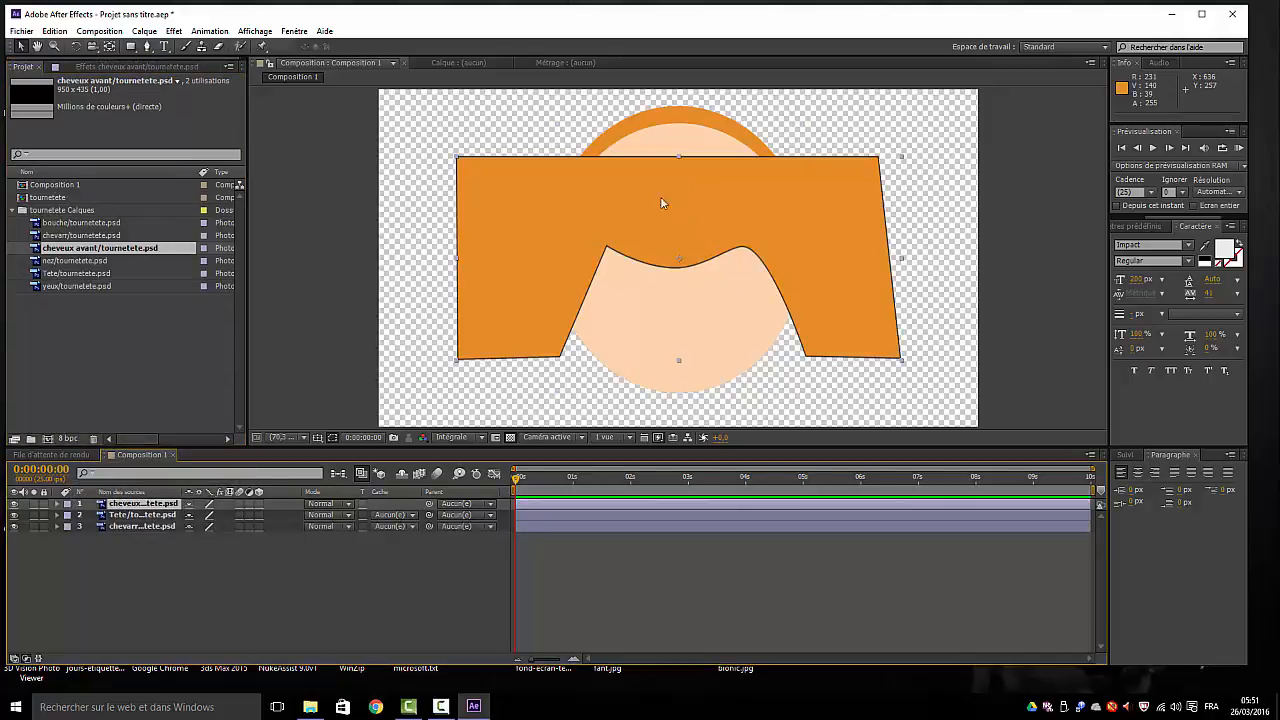
drag(640, 191, 645, 147)
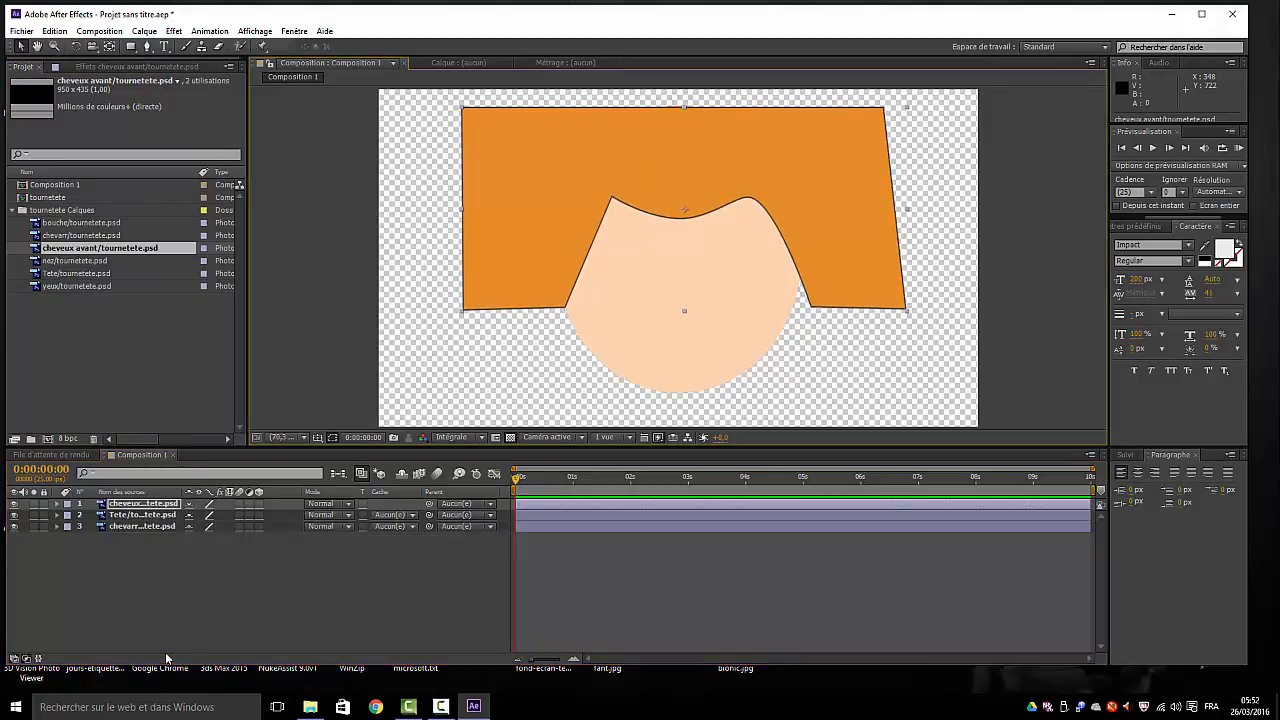
click(238, 564)
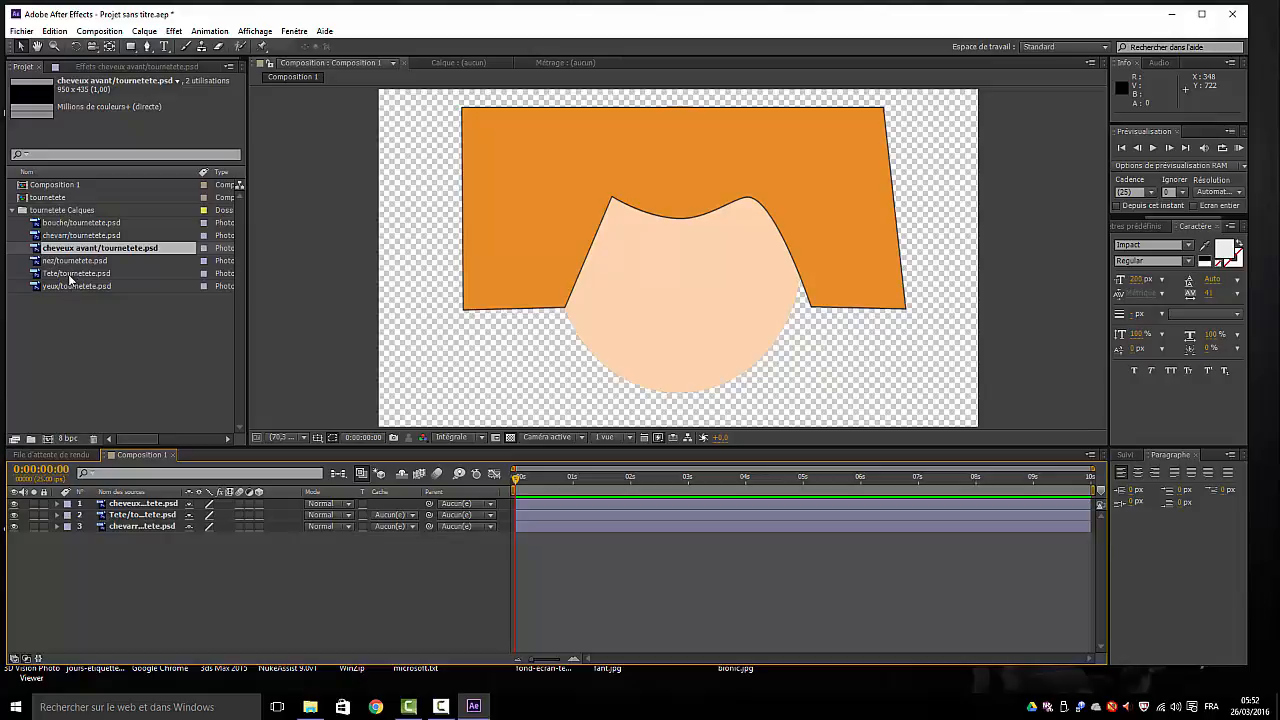
Add a second Tete layer to Composition 1 directly above the cheveux avant layer.
drag(70, 276, 111, 504)
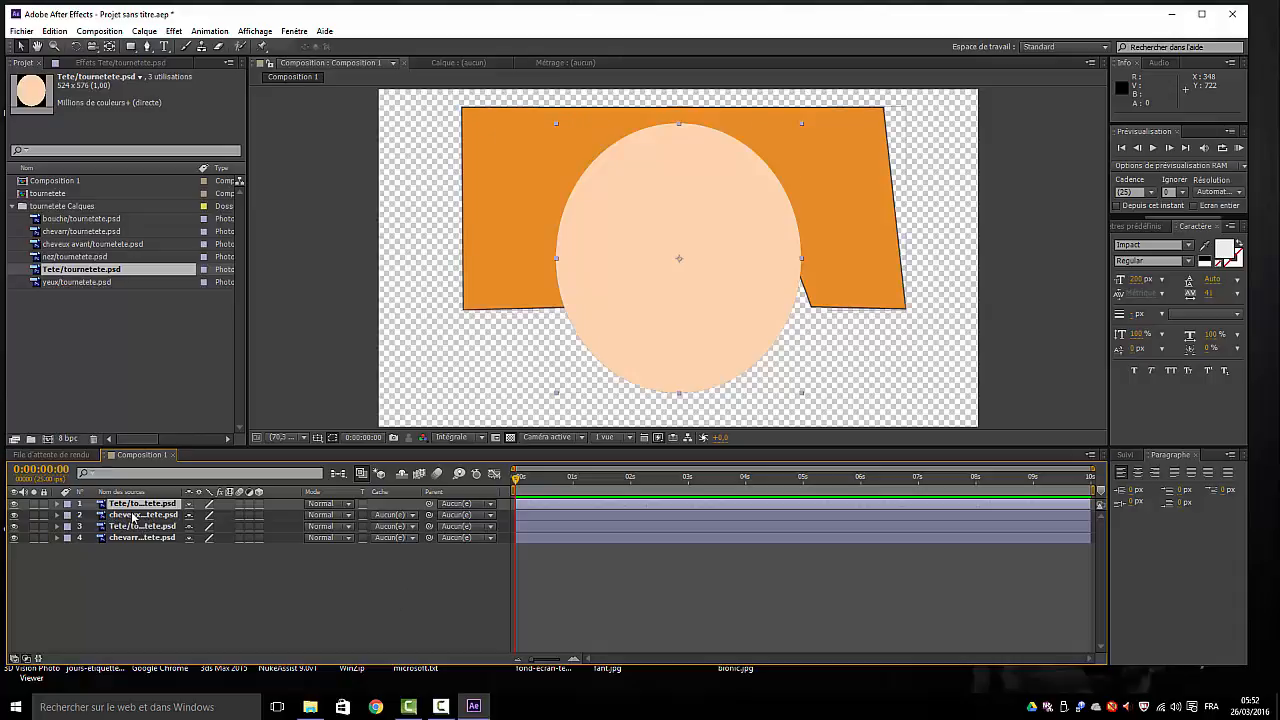
click(13, 515)
click(13, 515)
click(413, 527)
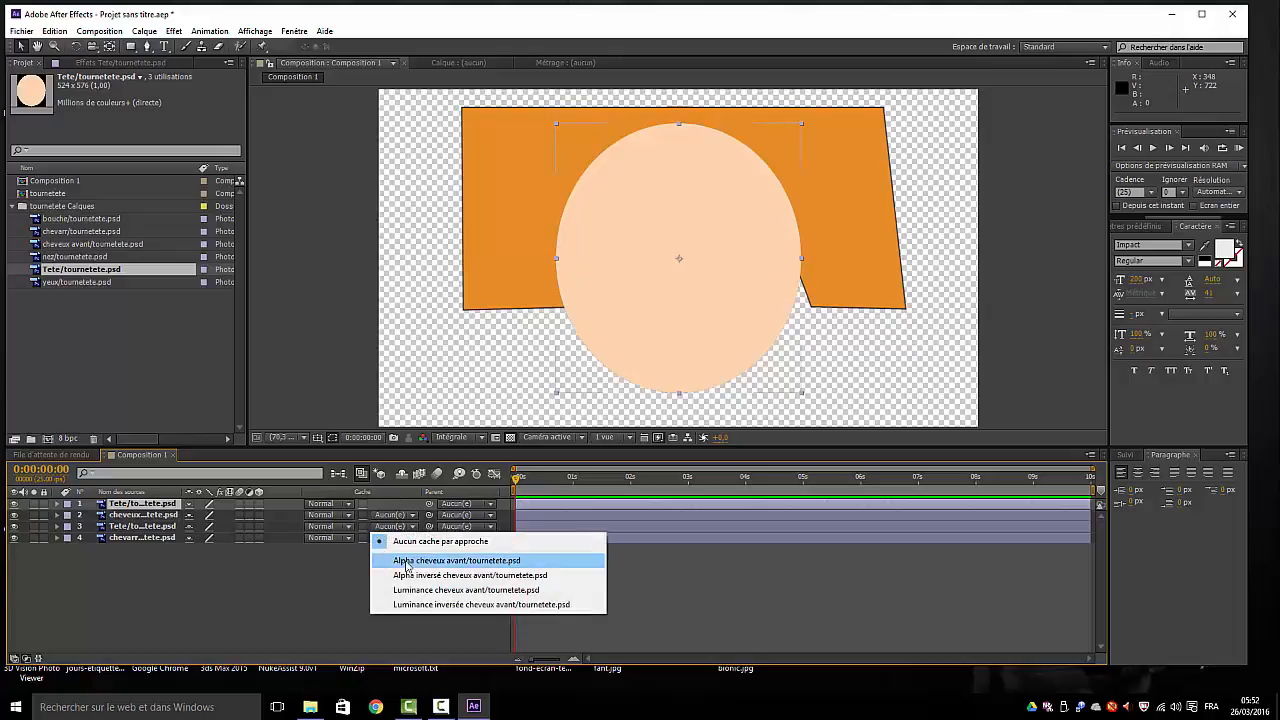
click(407, 562)
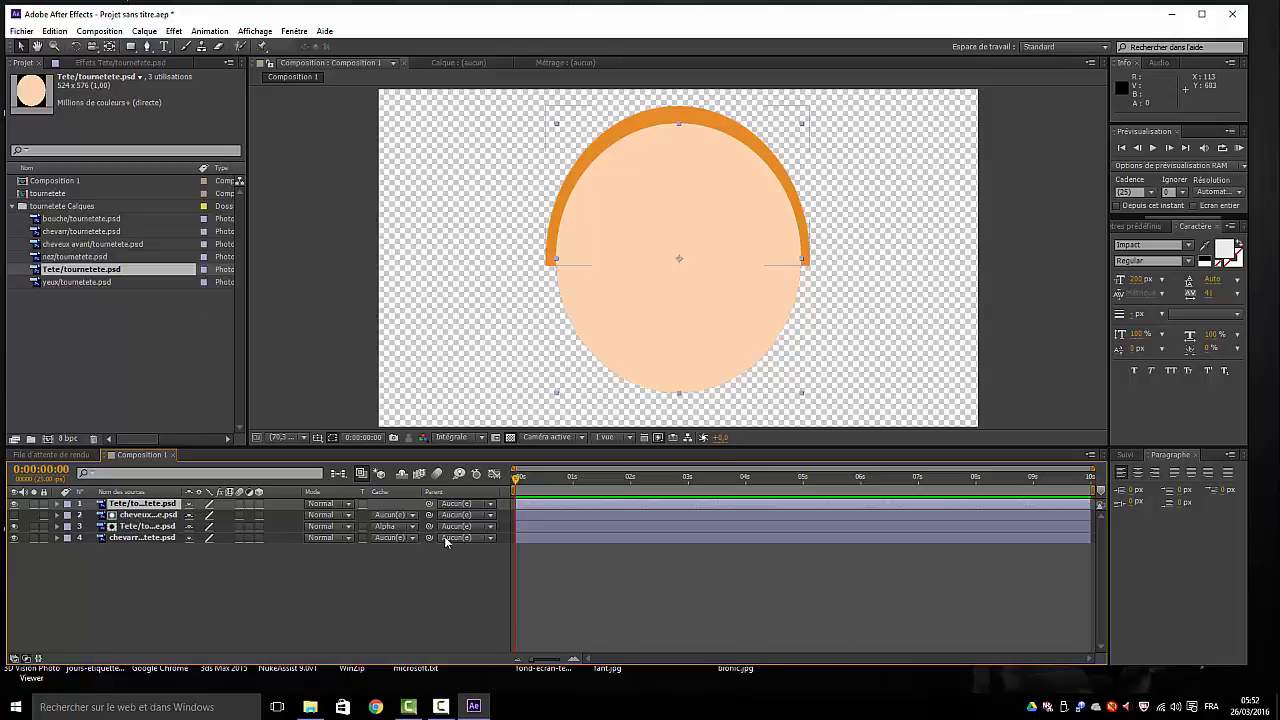
click(412, 530)
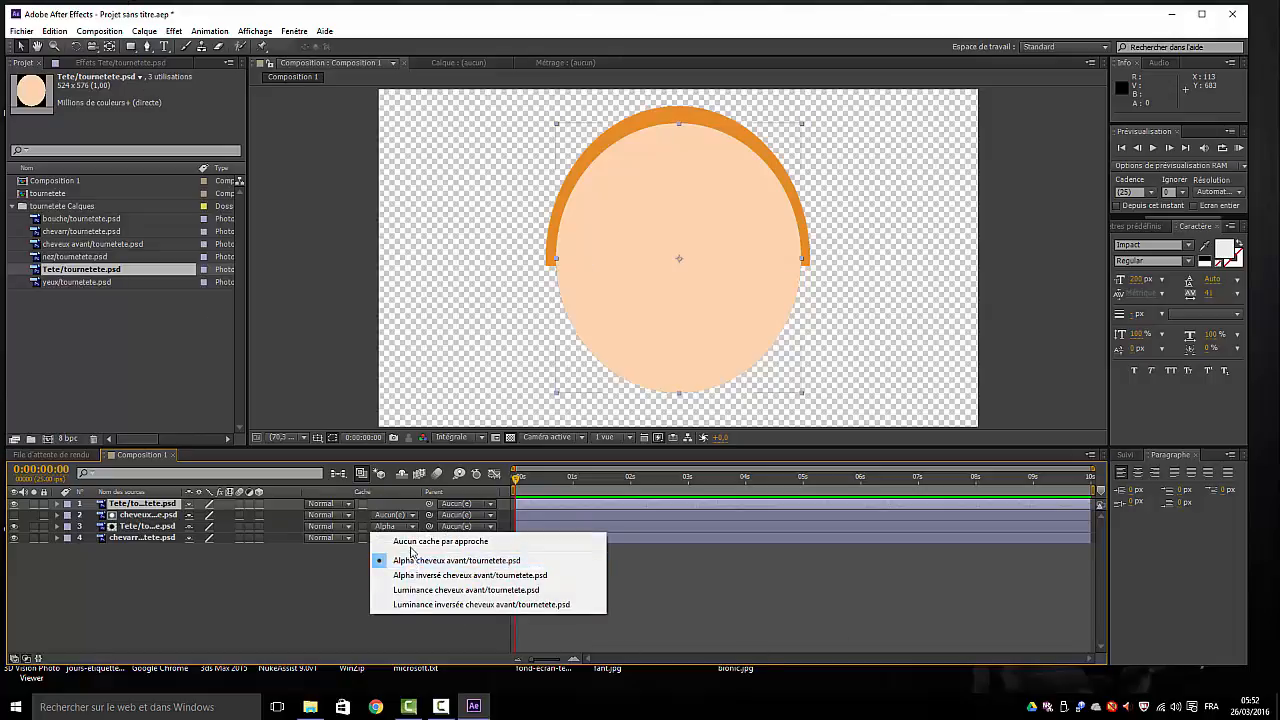
click(383, 540)
Set the top Tete layer as alpha matte for a visible cheveux avant layer, and shift the matte slightly upward.
click(412, 514)
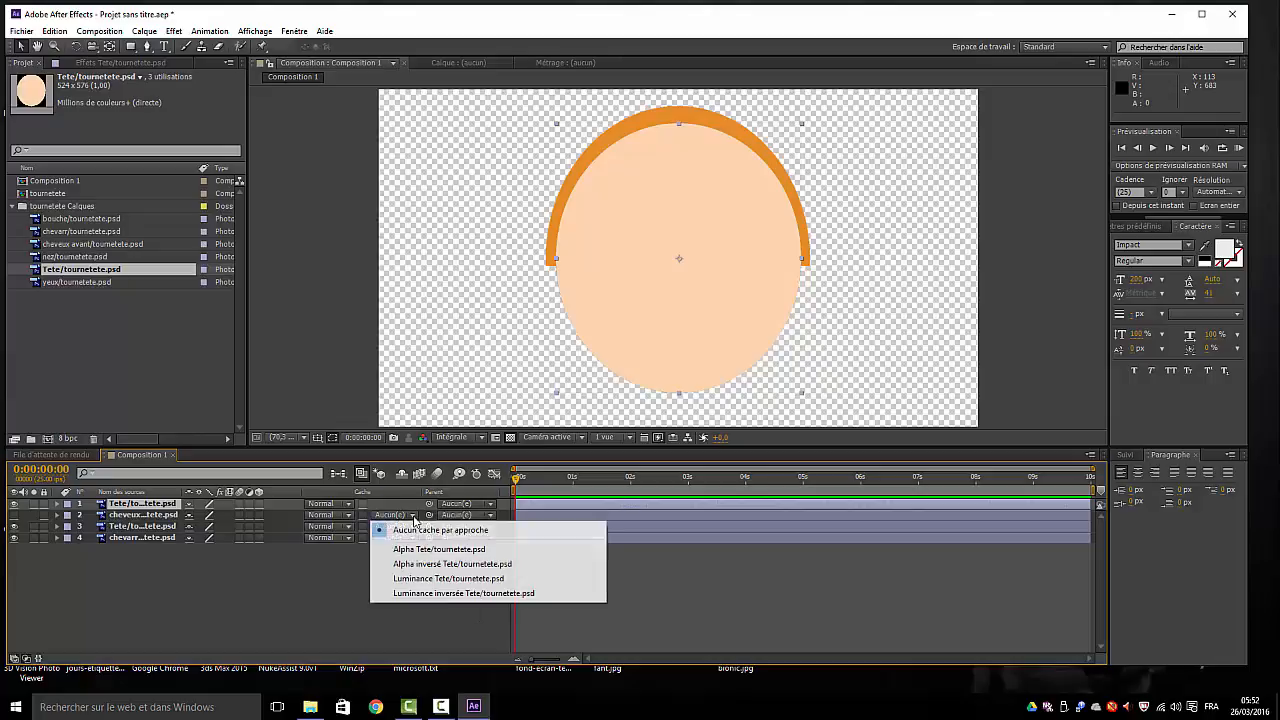
click(407, 549)
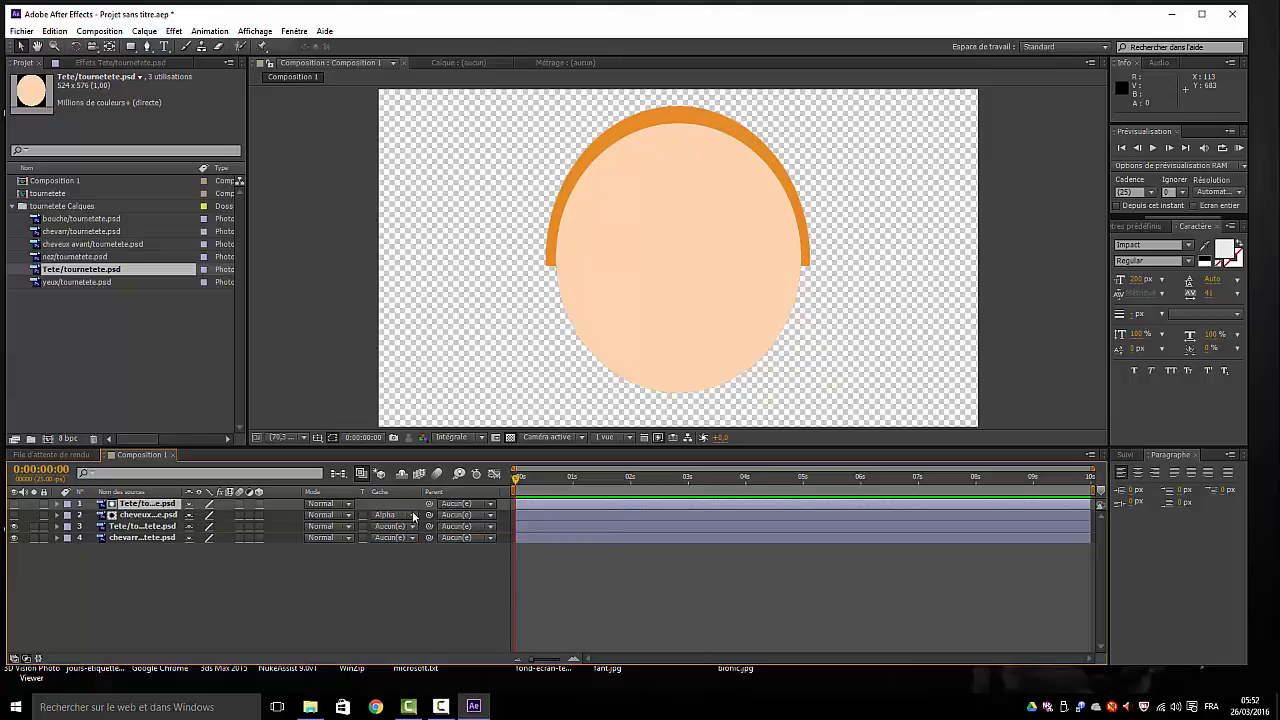
click(13, 514)
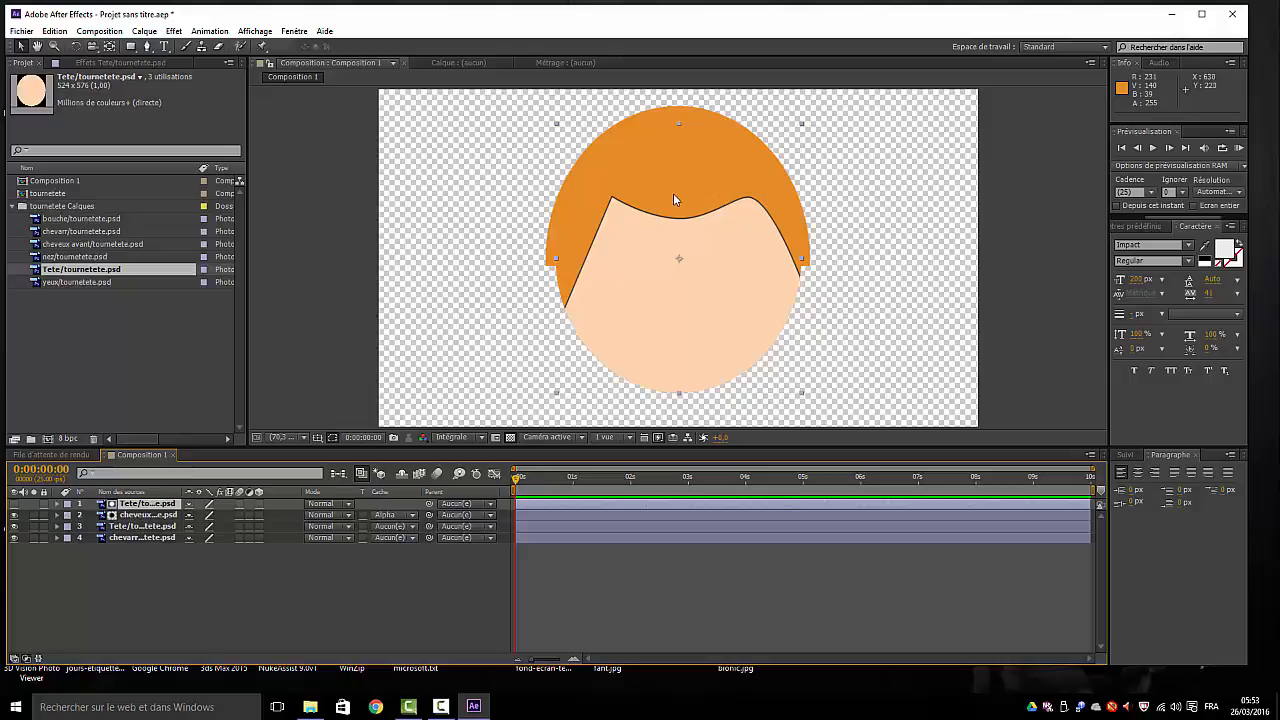
drag(673, 193, 651, 175)
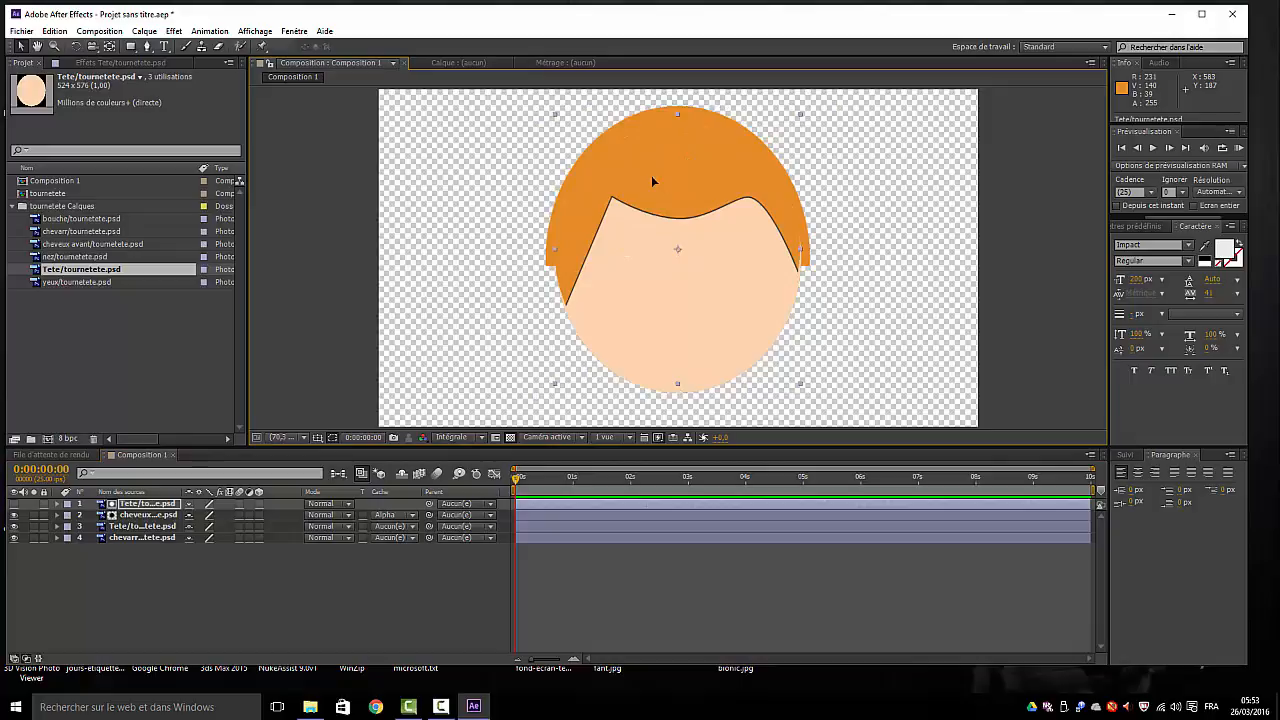
Stretch the chevarr layer vertically so the back hair rises above the head and reaches down to the cheeks, centred behind the face.
click(124, 539)
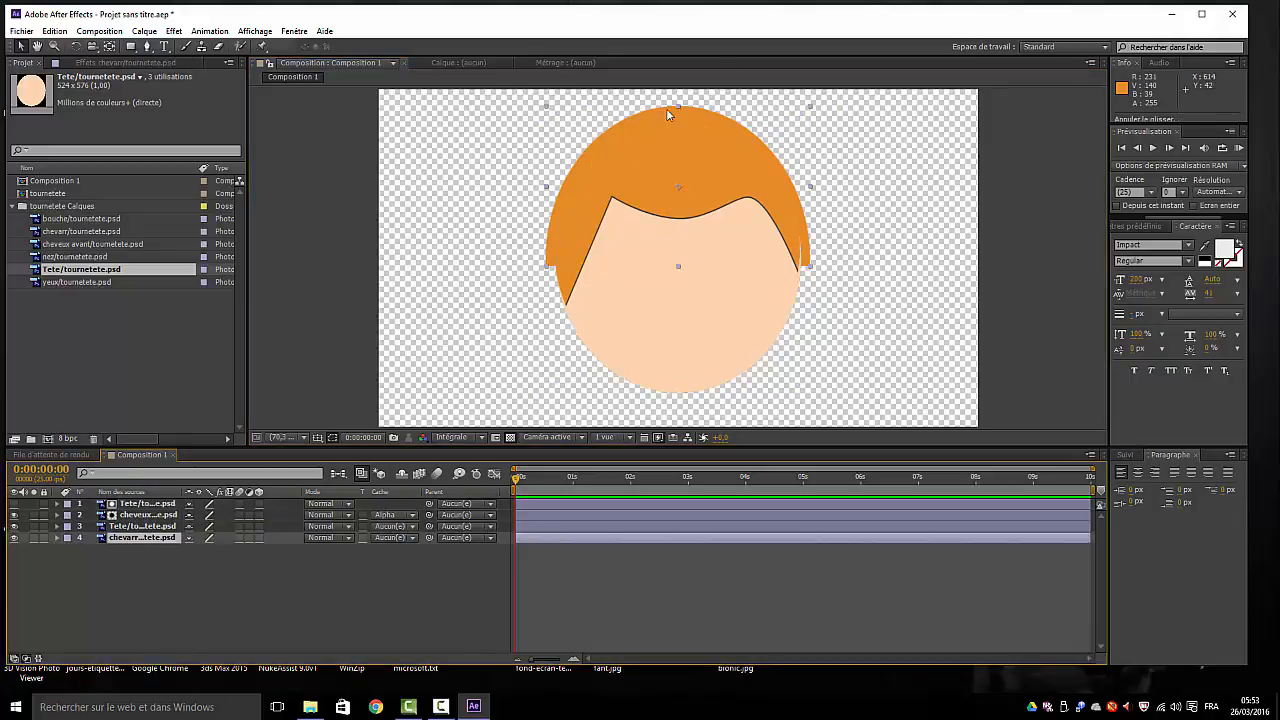
mouse_move(668, 111)
mouse_down()
mouse_move(663, 134)
mouse_move(664, 110)
mouse_up()
drag(546, 272, 544, 300)
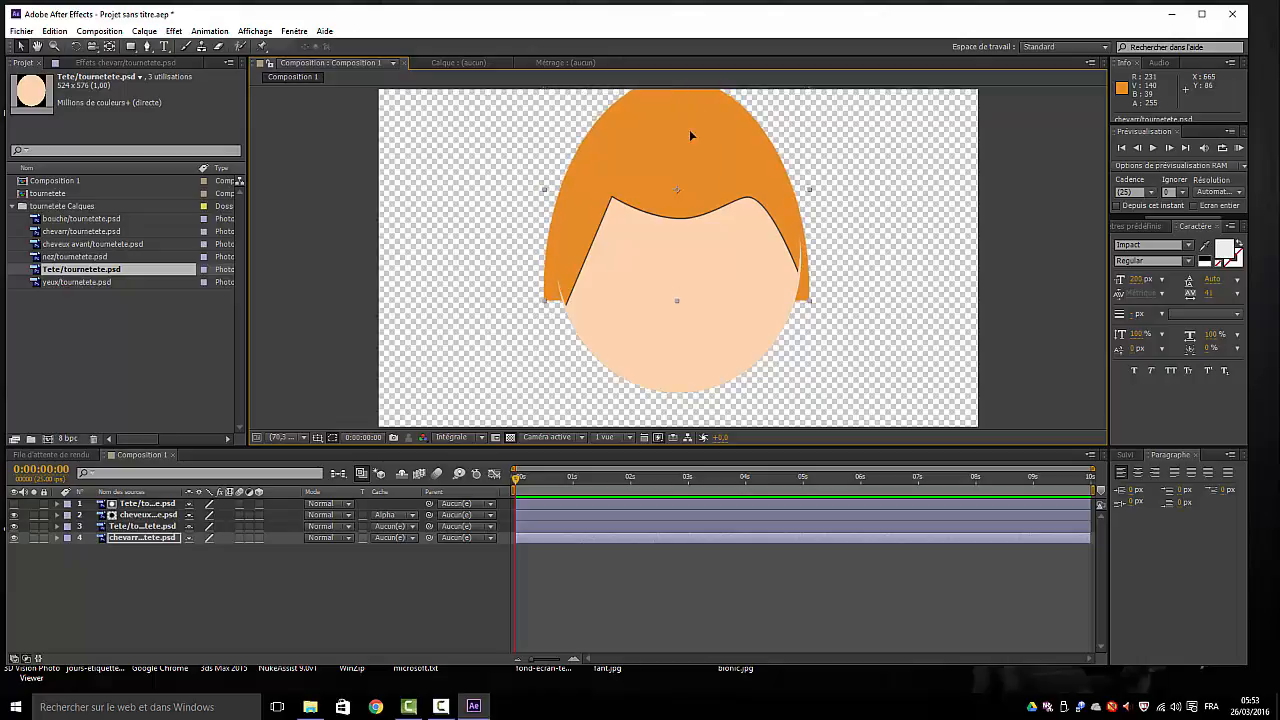
drag(675, 201, 679, 205)
Widen the cheveux avant layer so its fringe meets the back hair on both sides of the face, and fine-tune its position.
click(170, 515)
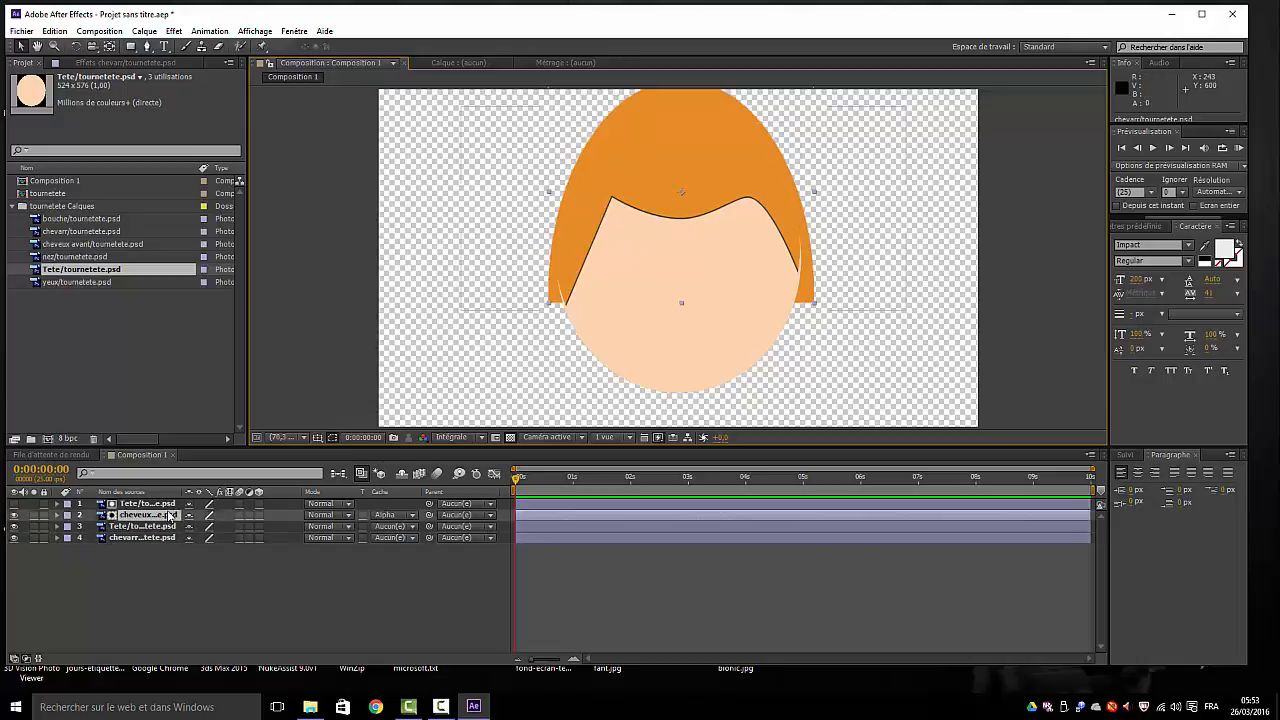
mouse_move(706, 187)
mouse_down()
mouse_move(716, 181)
mouse_move(703, 190)
mouse_up()
key(shift+Right)
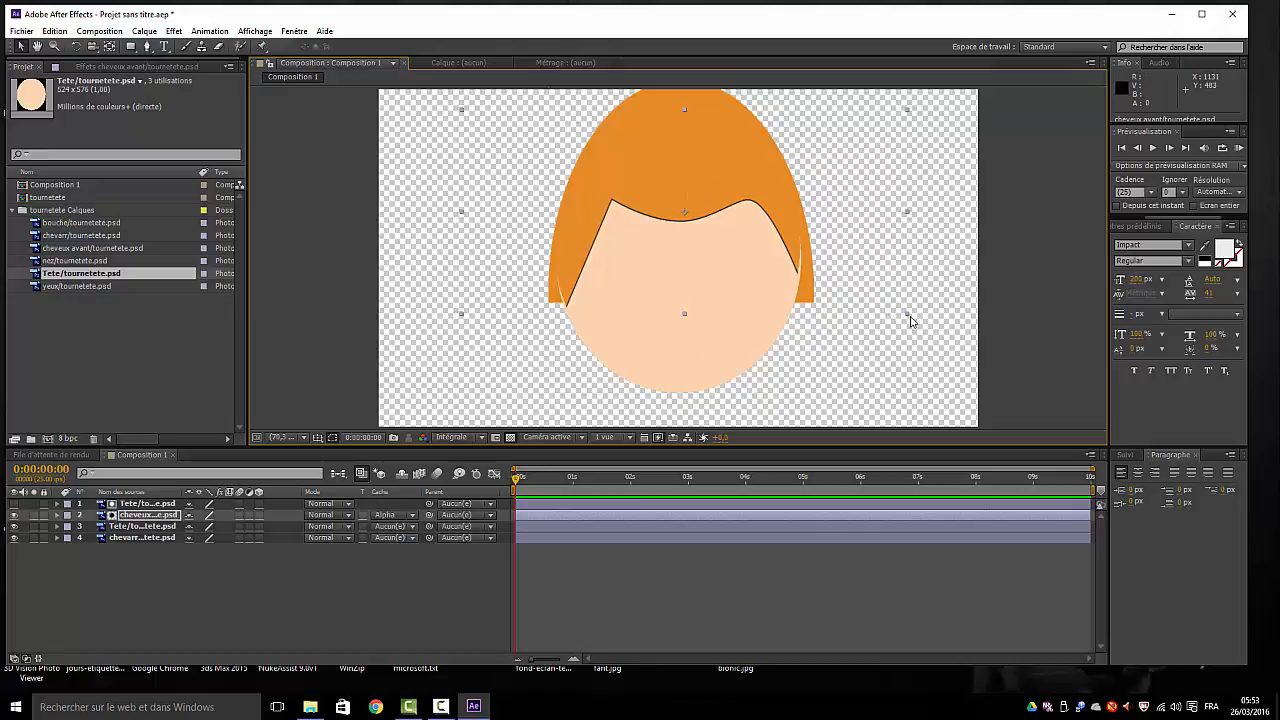
drag(910, 320, 924, 322)
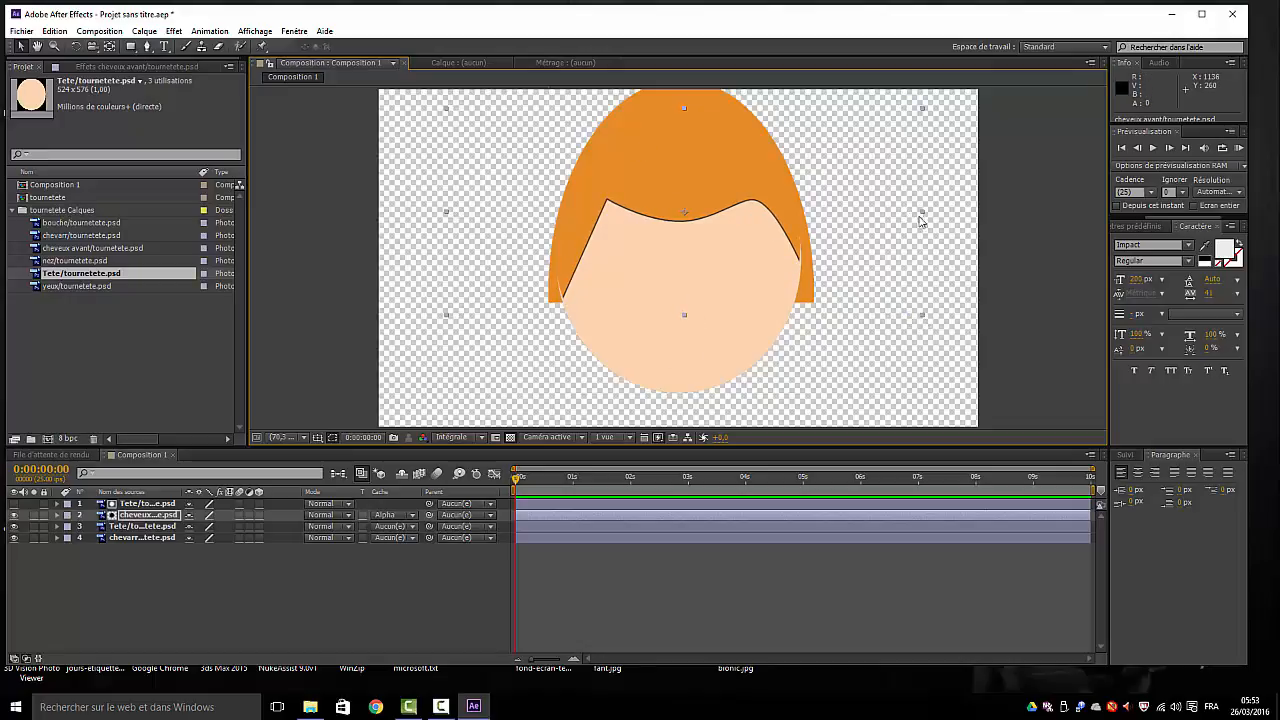
drag(924, 216, 937, 215)
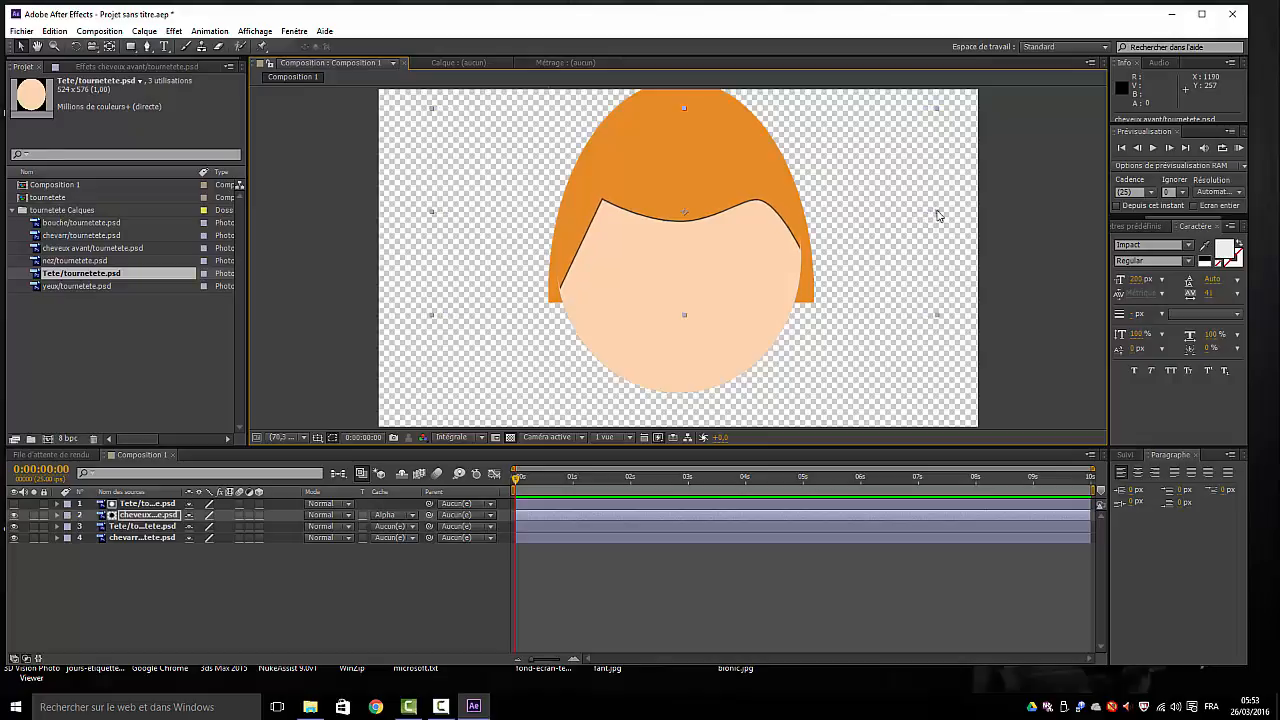
mouse_move(680, 183)
mouse_down()
mouse_move(684, 193)
mouse_move(680, 181)
mouse_up()
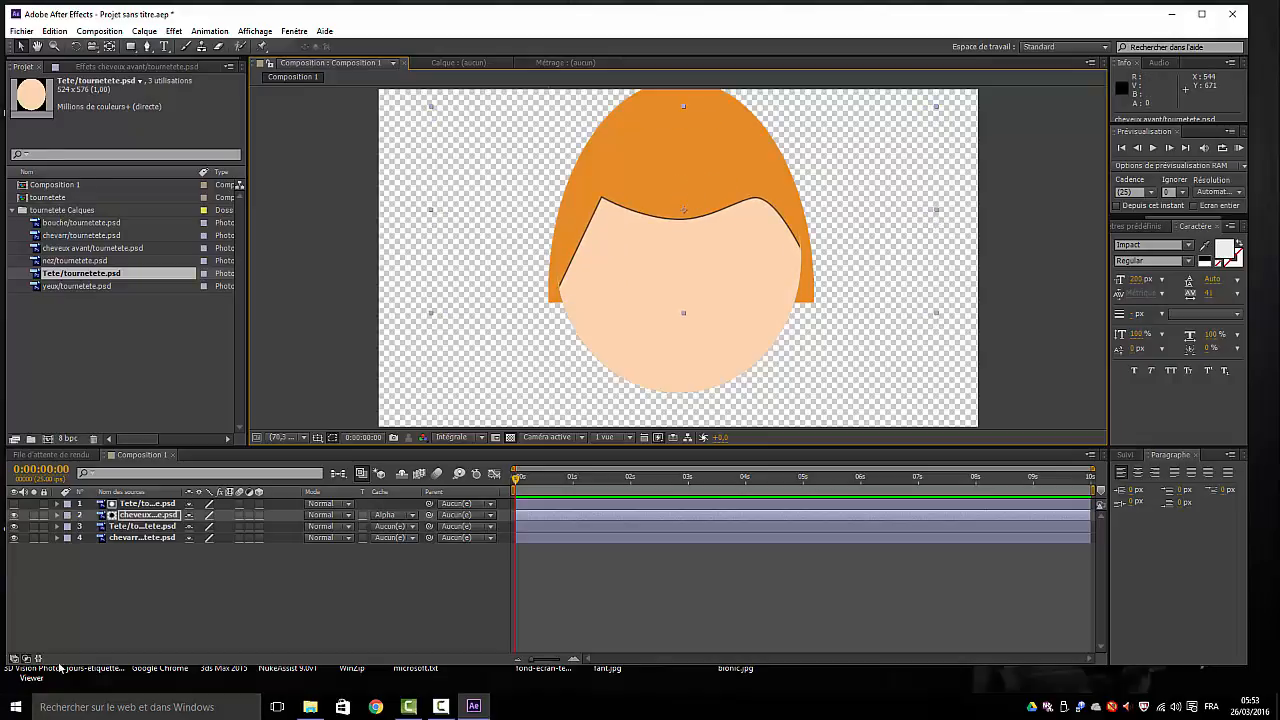
click(215, 640)
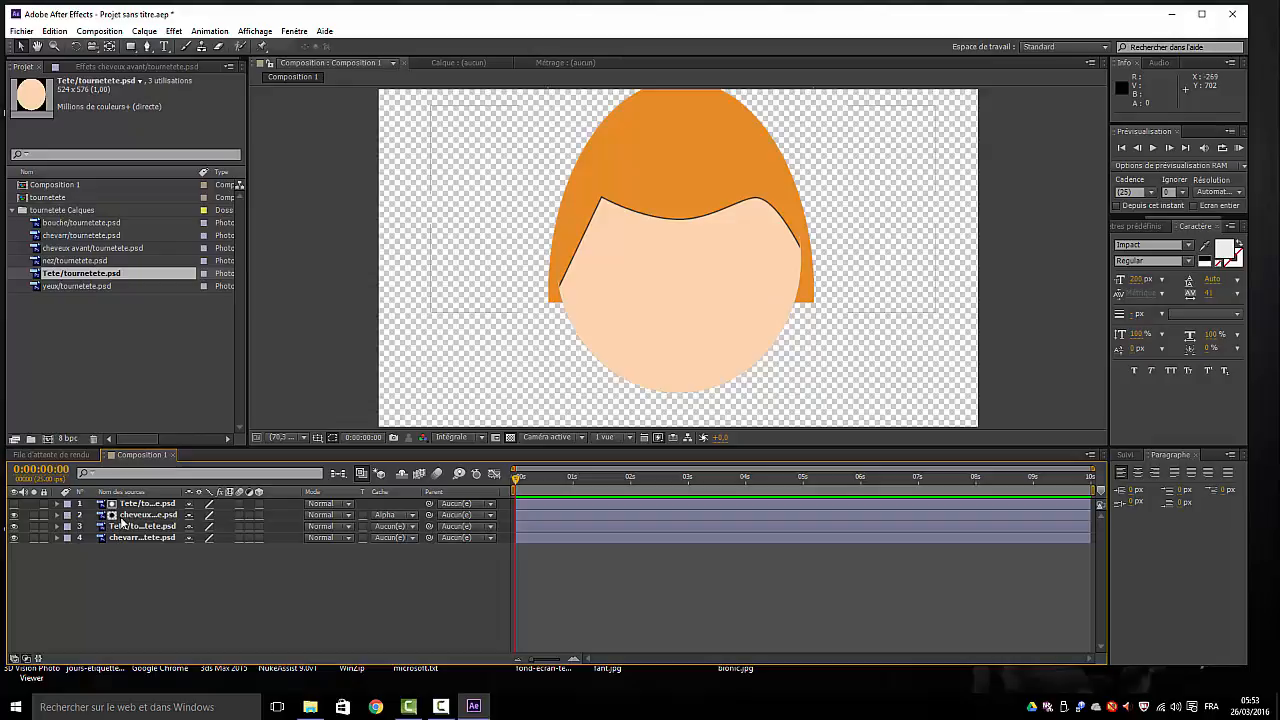
Create a null object and place it at the chin of the head.
click(144, 31)
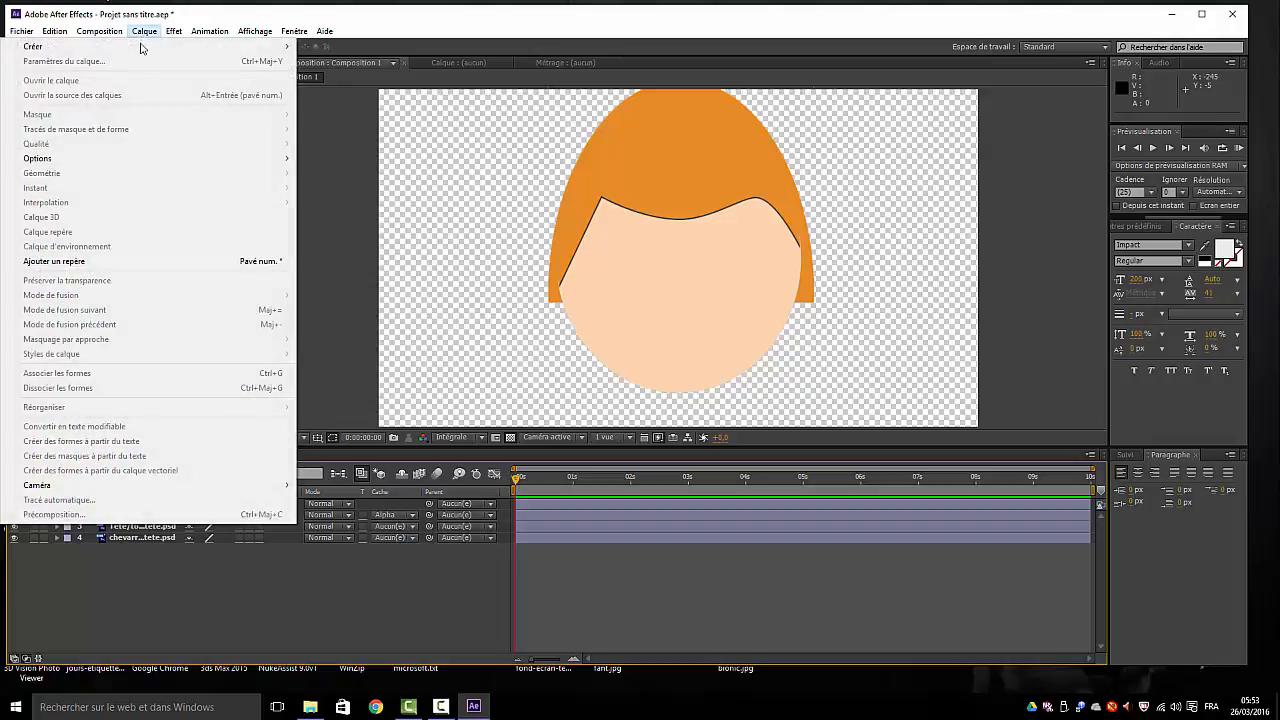
mouse_move(141, 47)
click(348, 107)
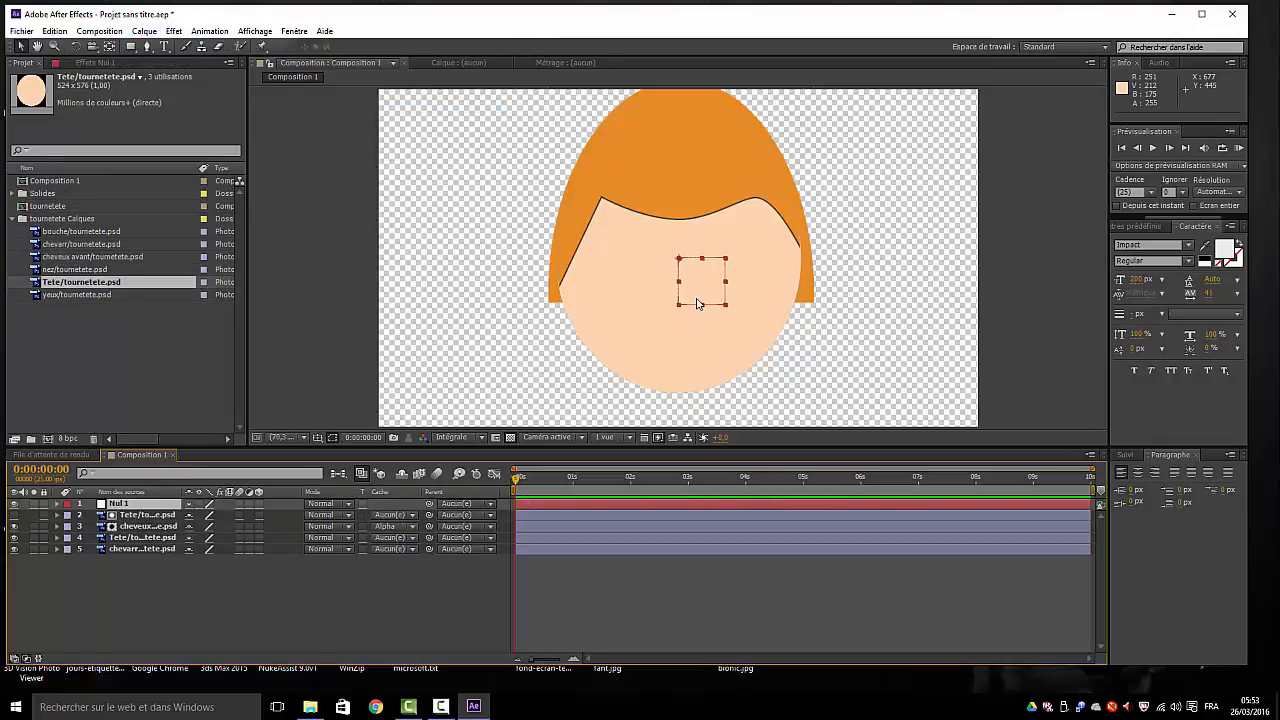
drag(698, 304, 678, 413)
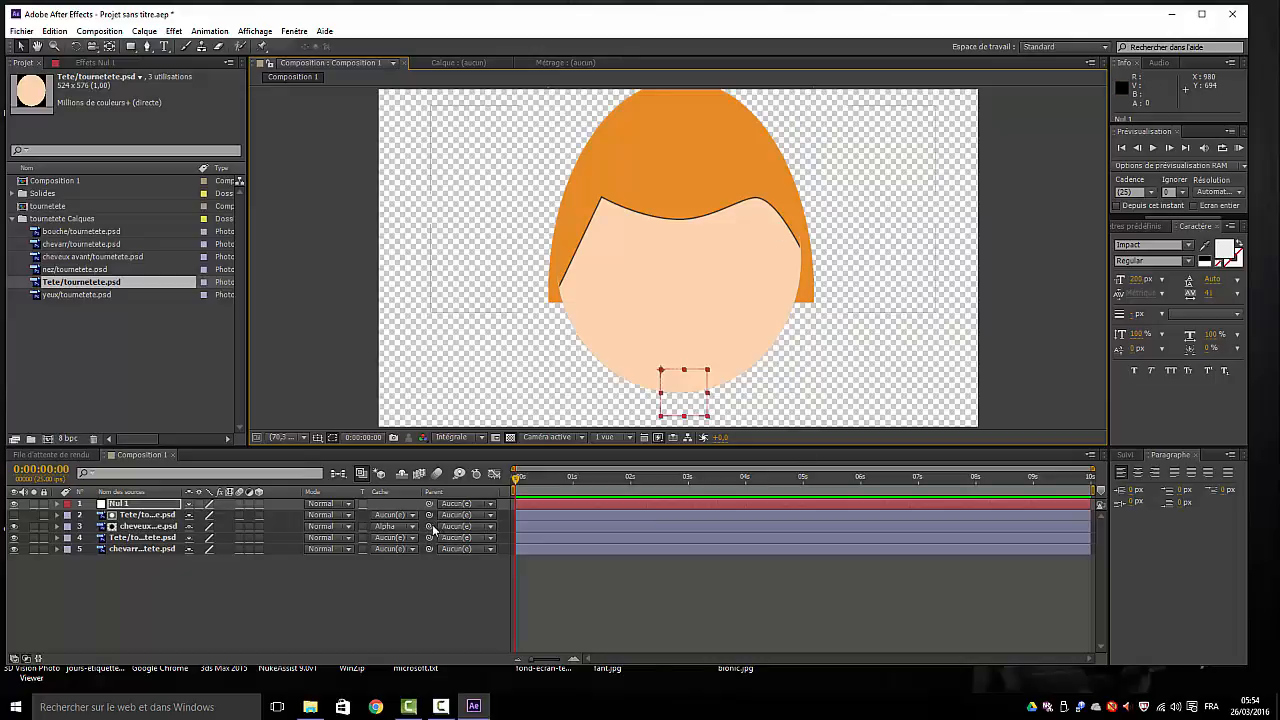
Parent the cheveux avant layer to Nul 1 and move the null slightly upward to shift the fringe with it.
drag(430, 538, 150, 509)
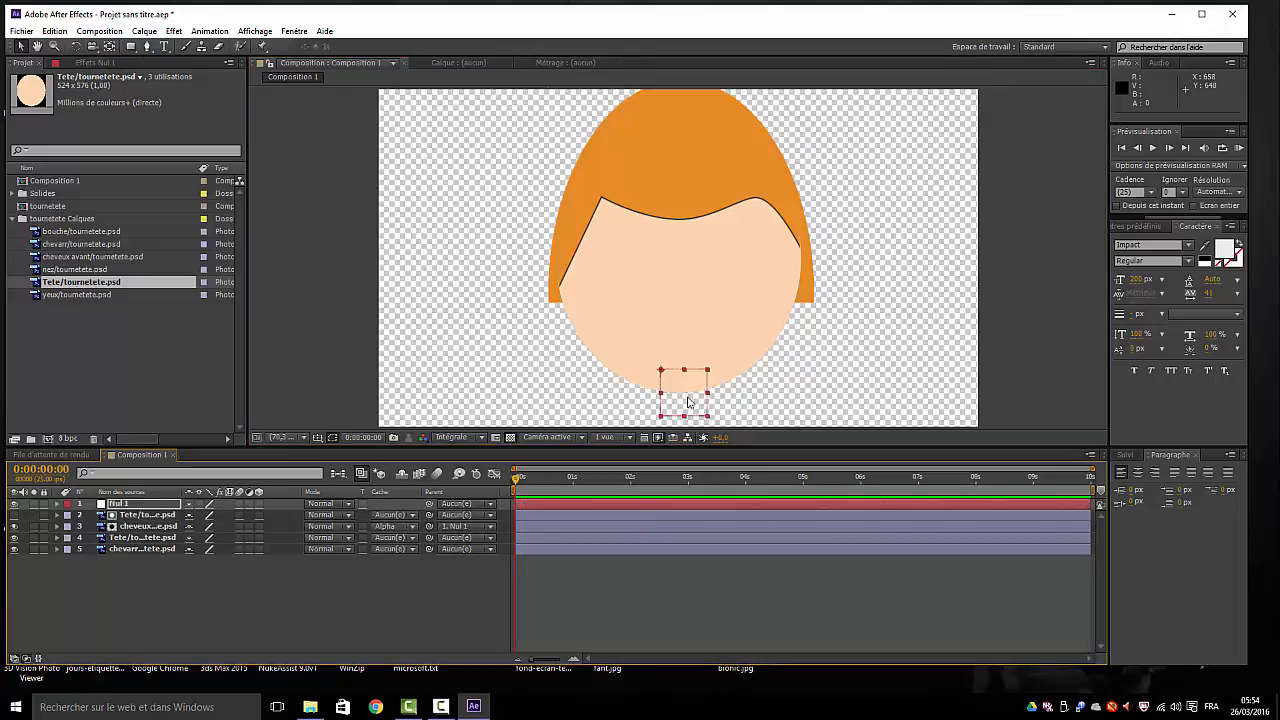
mouse_move(683, 401)
mouse_down()
mouse_move(684, 414)
mouse_move(674, 406)
mouse_move(719, 401)
mouse_move(652, 414)
mouse_move(689, 334)
mouse_move(684, 394)
mouse_up()
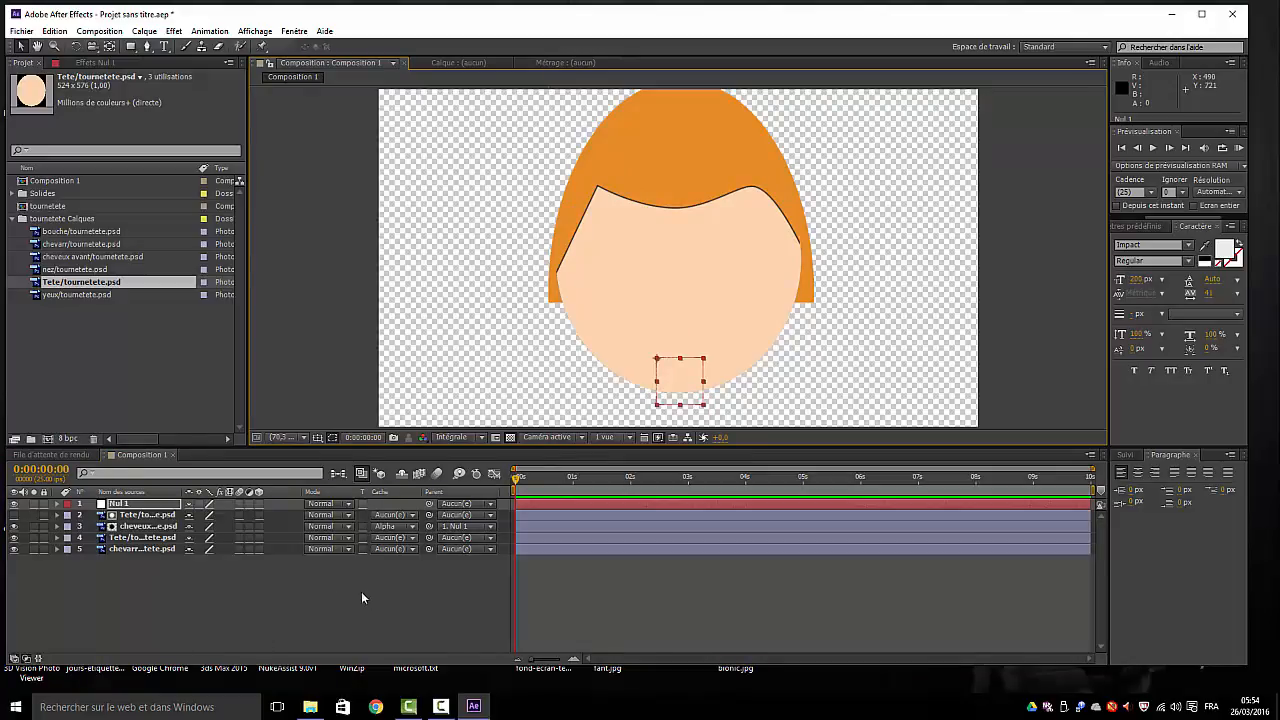
click(280, 603)
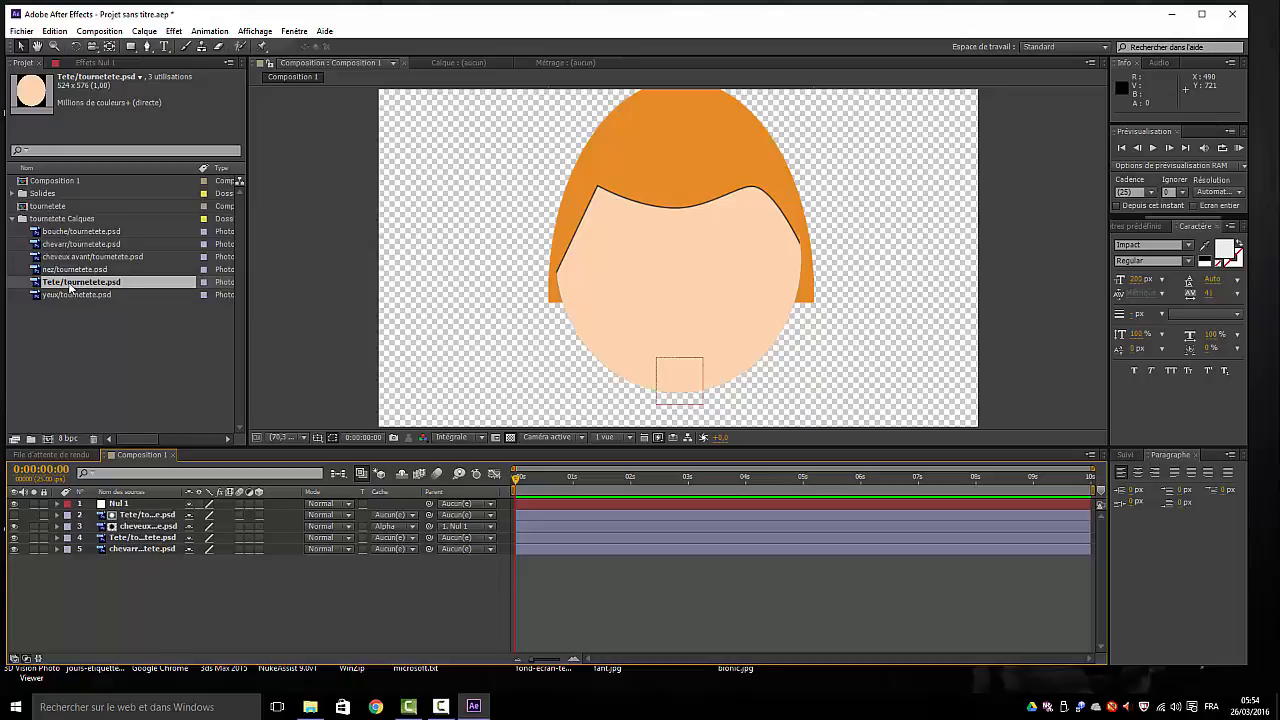
Add another Tete layer directly below Nul 1 and set its opacity to 0%.
drag(70, 287, 110, 512)
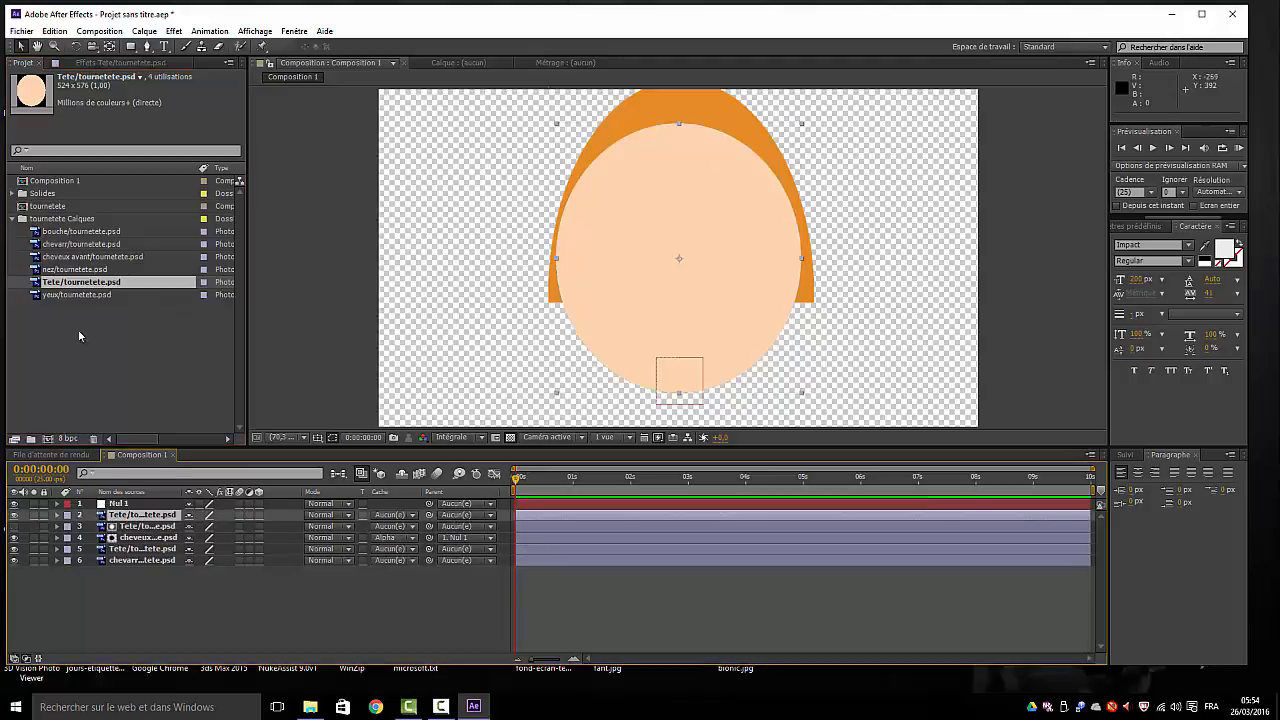
click(57, 514)
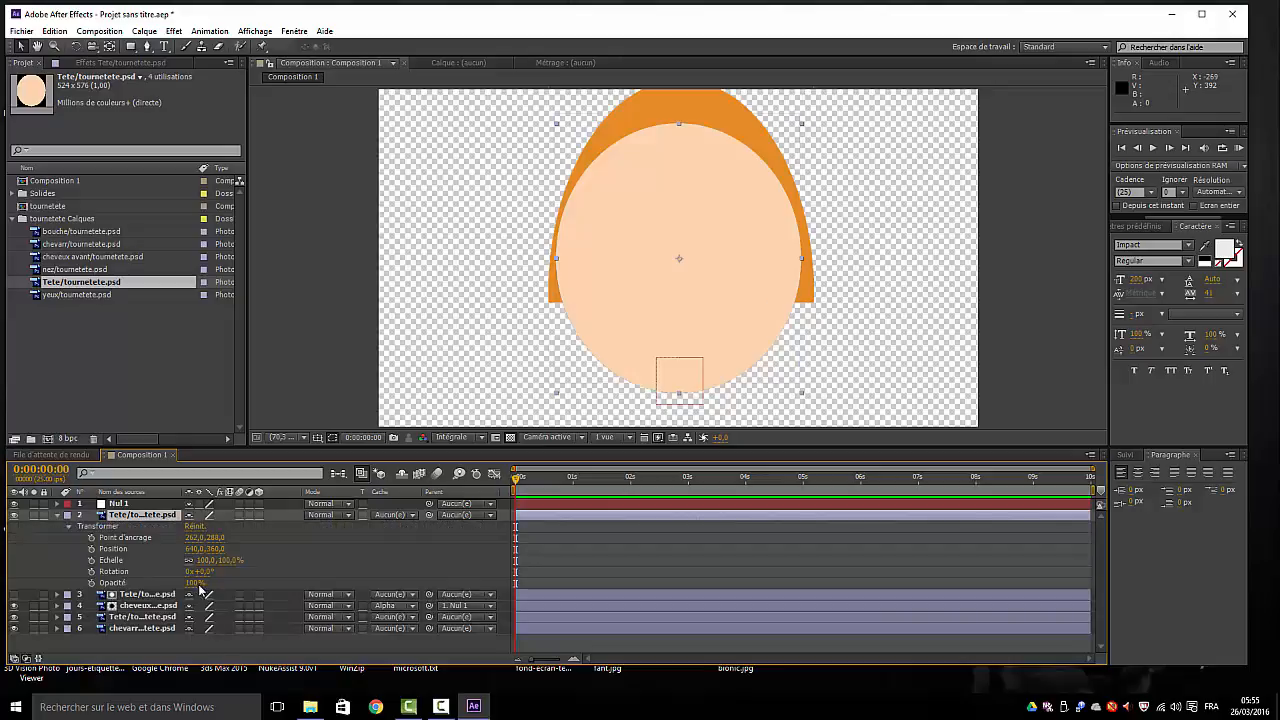
drag(193, 583, 115, 583)
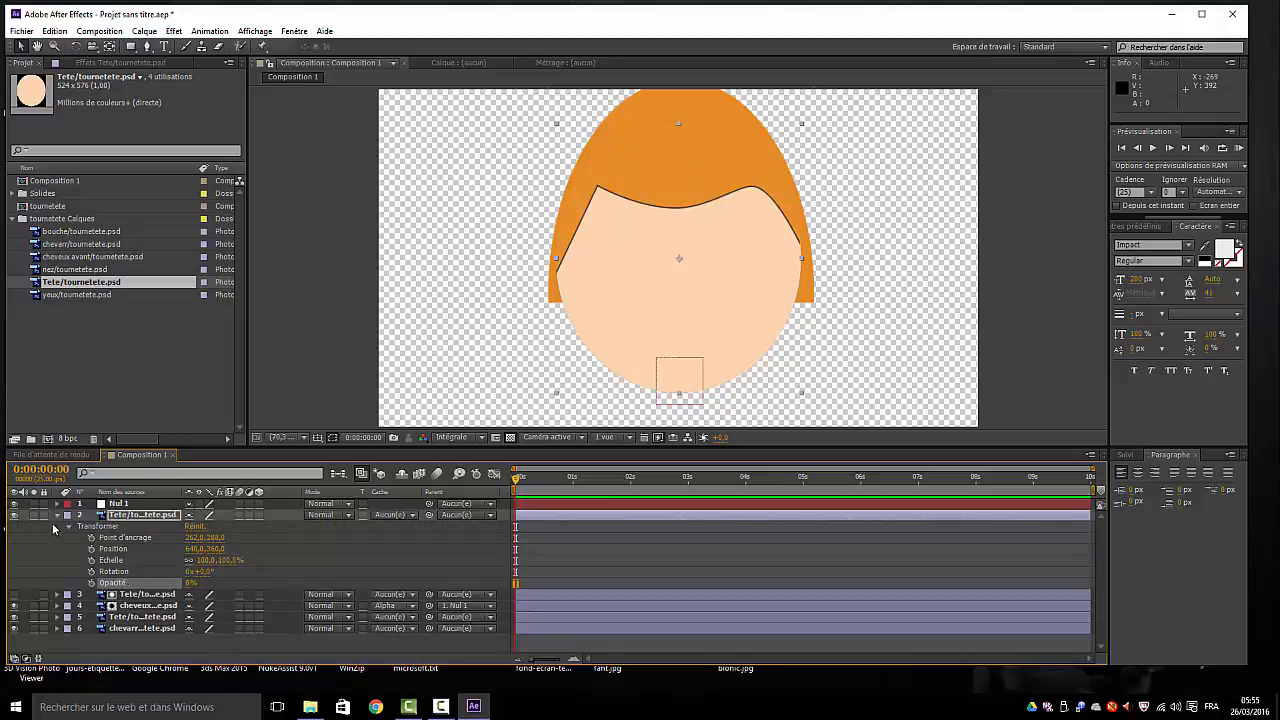
click(57, 515)
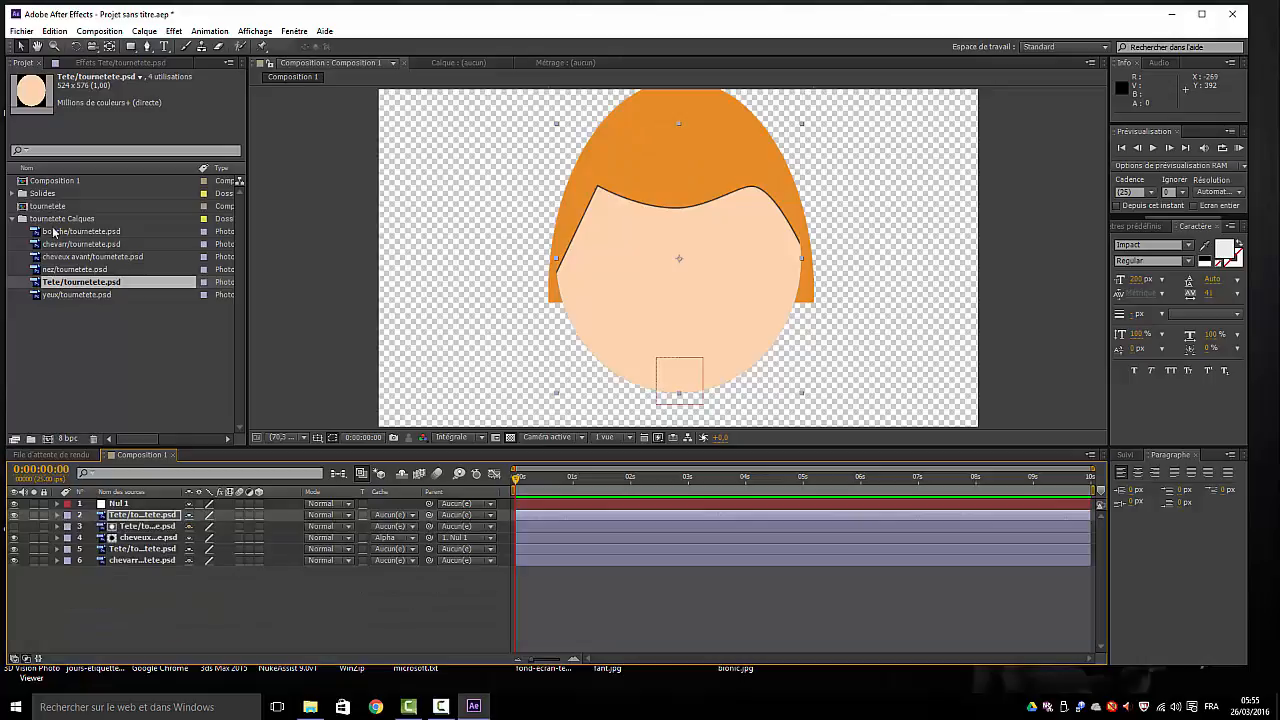
Add the bouche layer below Nul 1 at the mouth area, and matte it with the alpha of a new Tete layer placed directly above.
drag(72, 234, 120, 516)
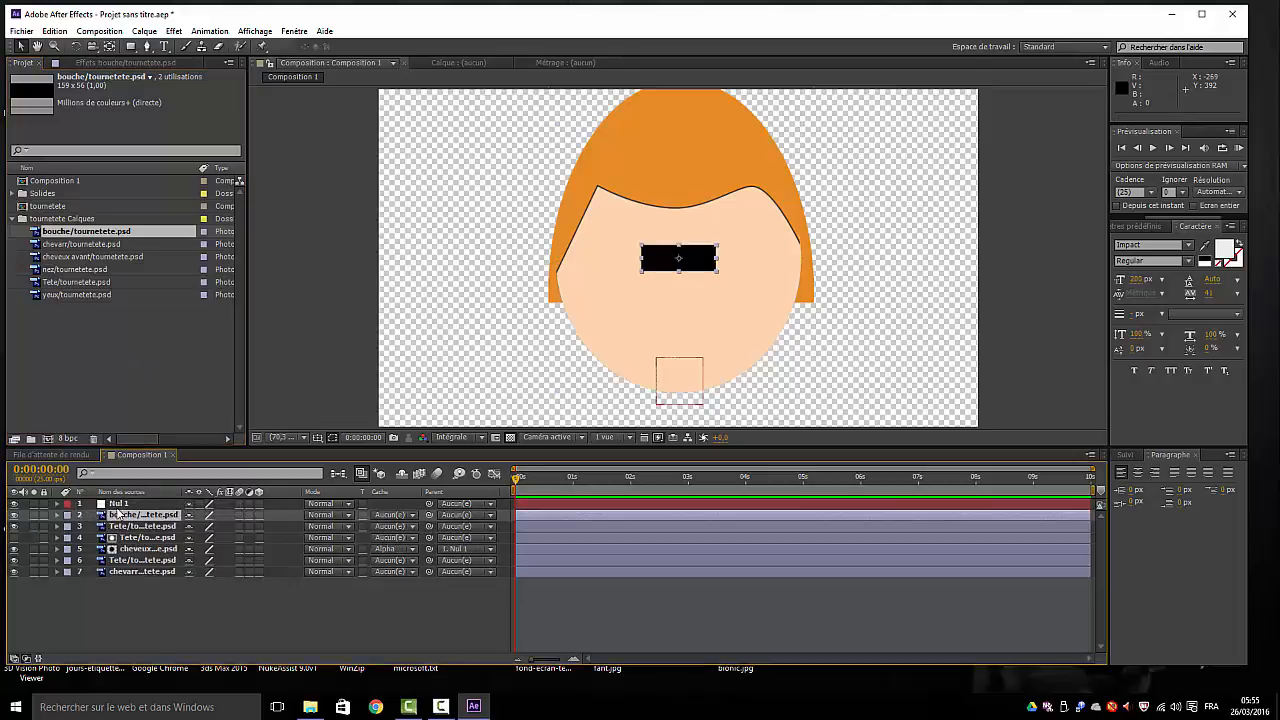
drag(703, 270, 705, 349)
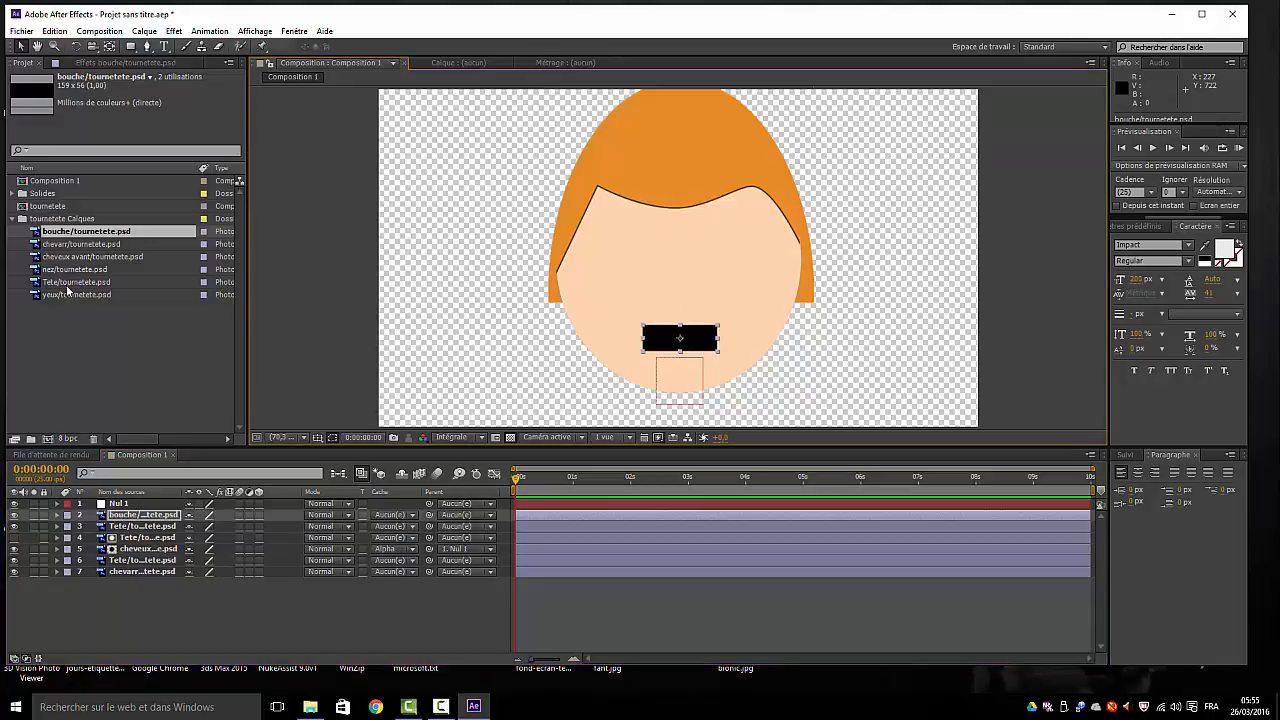
drag(68, 287, 103, 514)
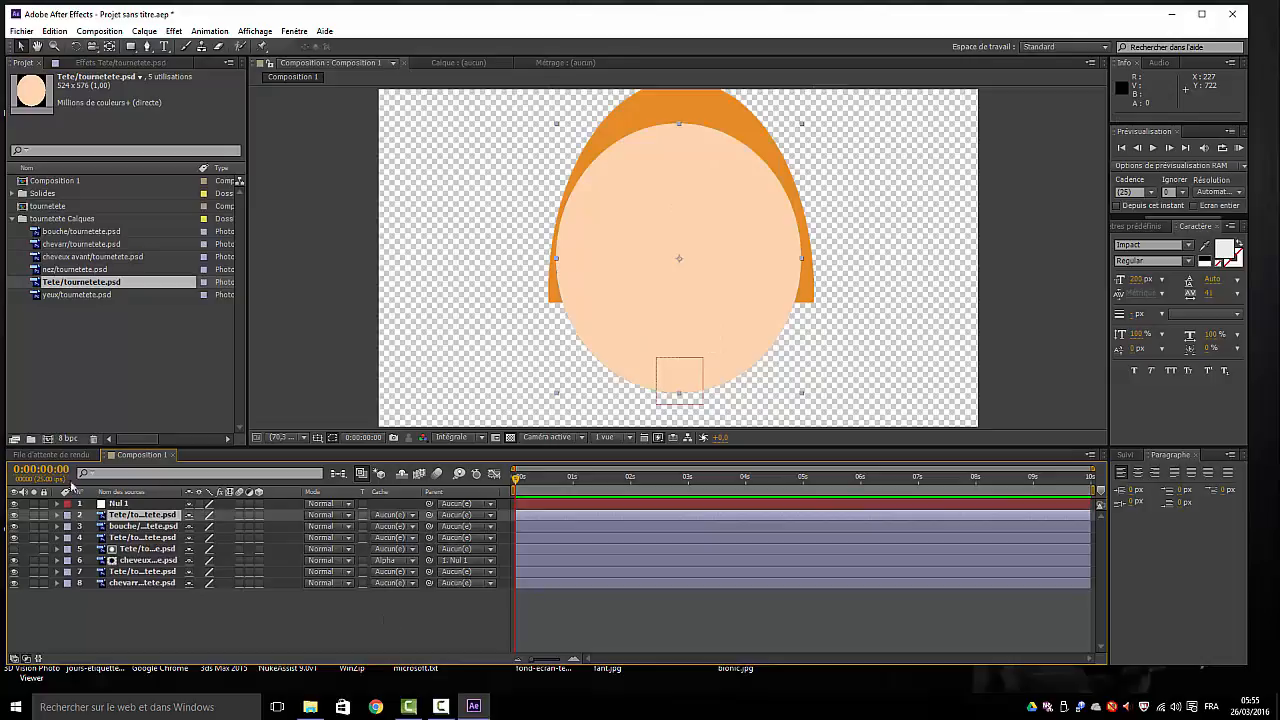
click(414, 530)
click(430, 560)
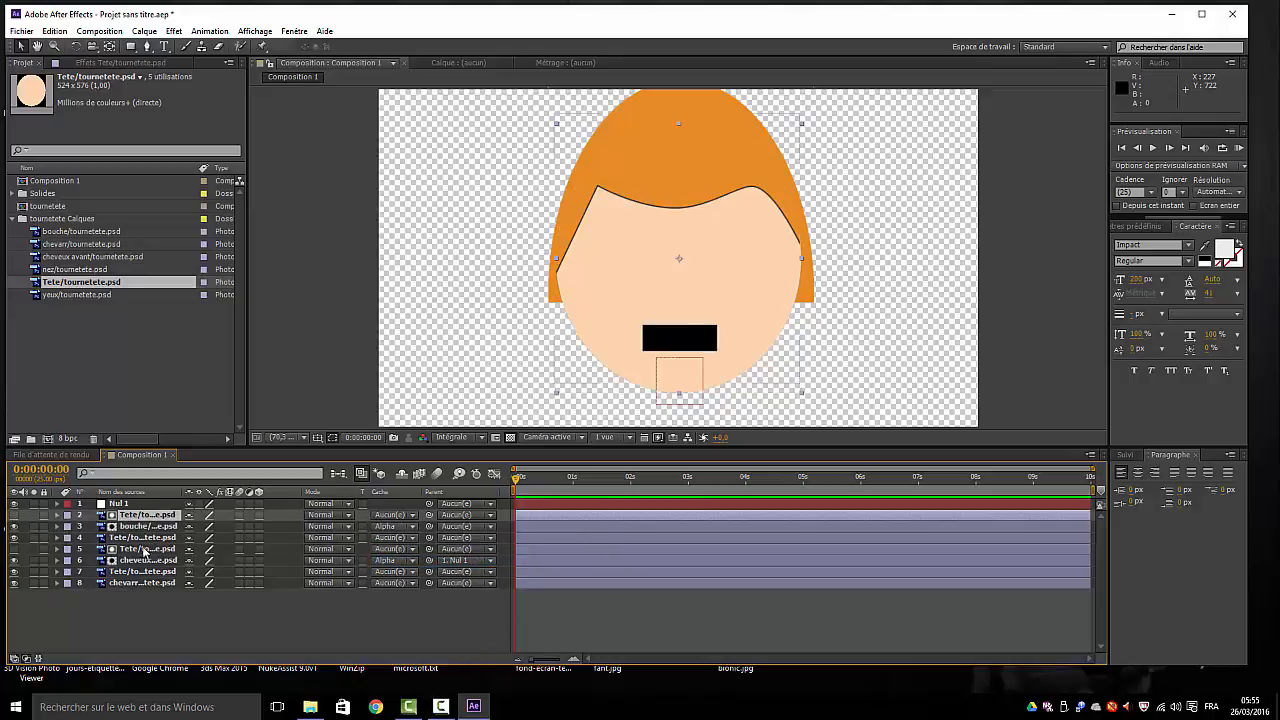
Parent the bouche layer to Nul 1 and move the null slightly down and to the side to shift mouth and fringe together.
click(140, 548)
click(490, 529)
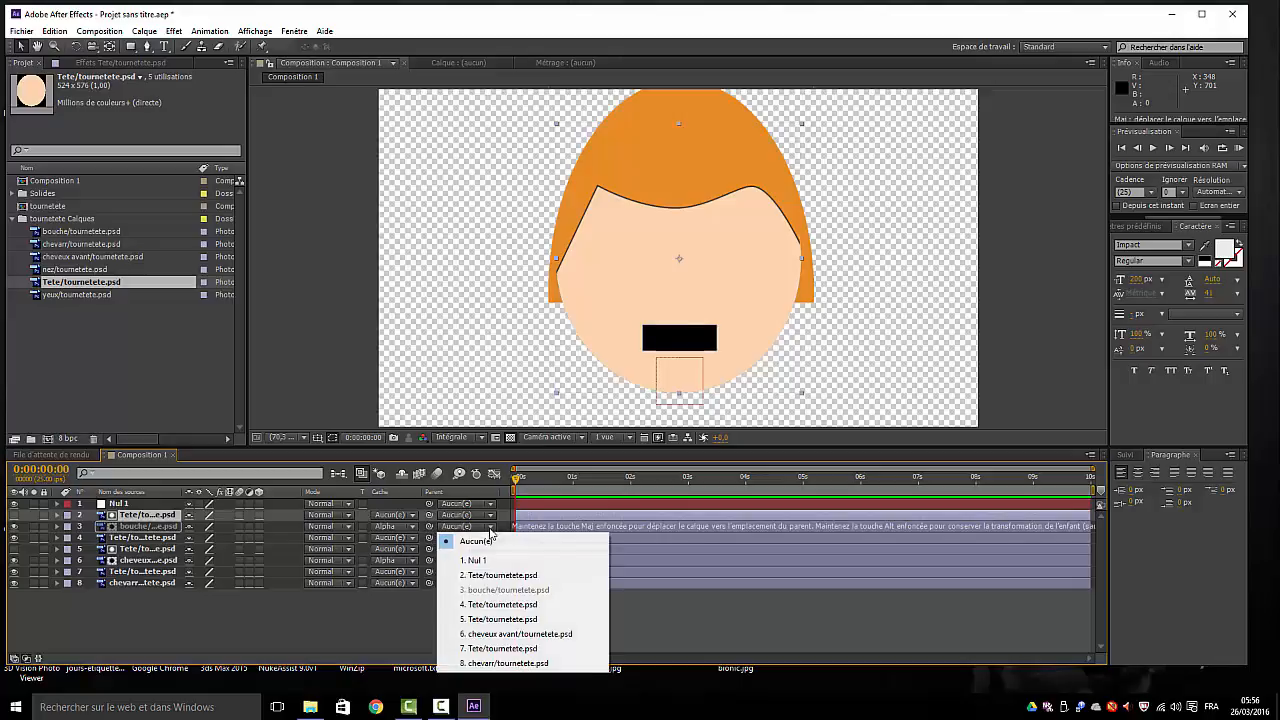
click(478, 562)
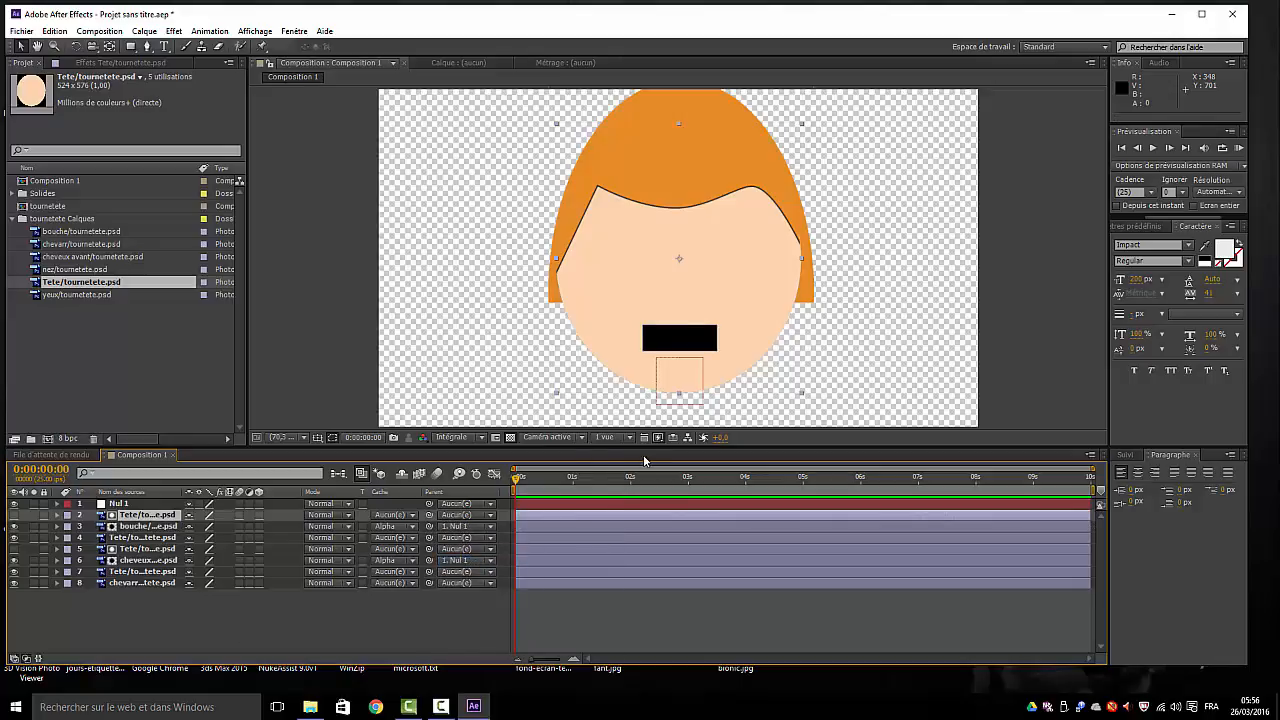
mouse_move(666, 400)
mouse_down()
mouse_move(752, 400)
mouse_move(605, 407)
mouse_move(614, 354)
mouse_move(661, 357)
mouse_move(715, 400)
mouse_move(640, 417)
mouse_move(663, 420)
mouse_move(671, 350)
mouse_move(672, 444)
mouse_move(676, 414)
mouse_up()
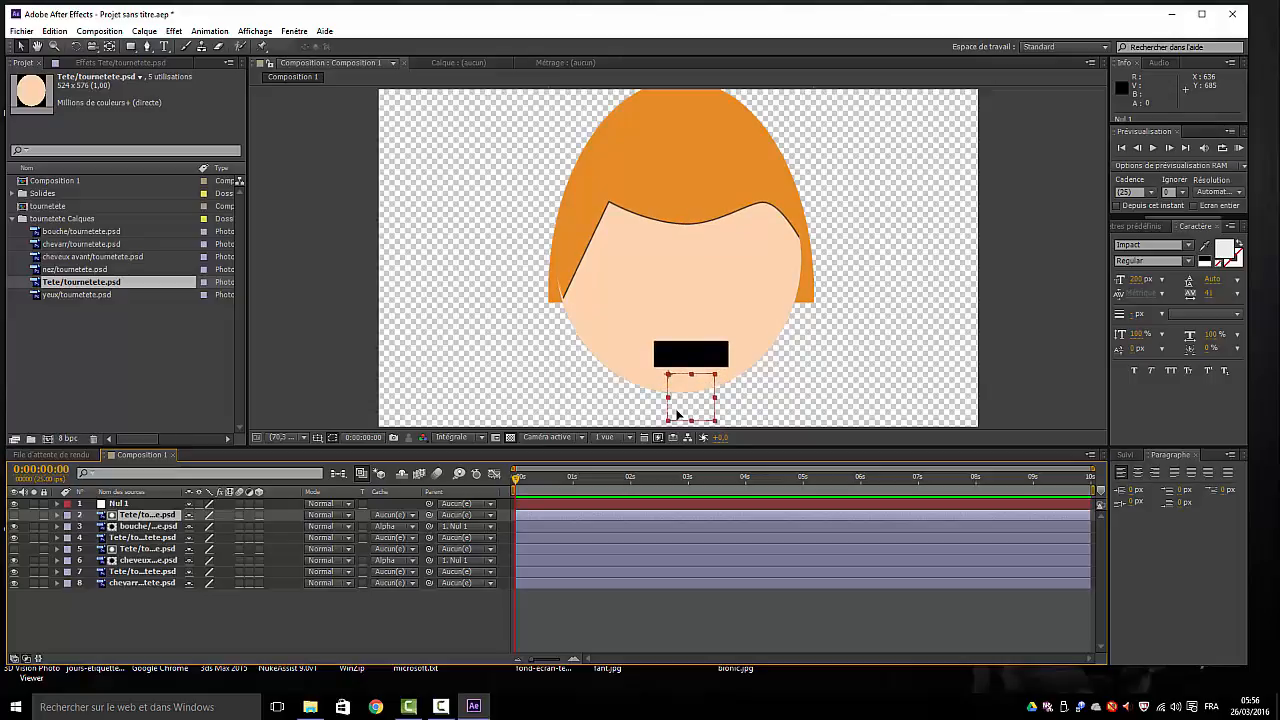
mouse_move(677, 413)
mouse_down()
mouse_move(676, 430)
mouse_move(679, 411)
mouse_up()
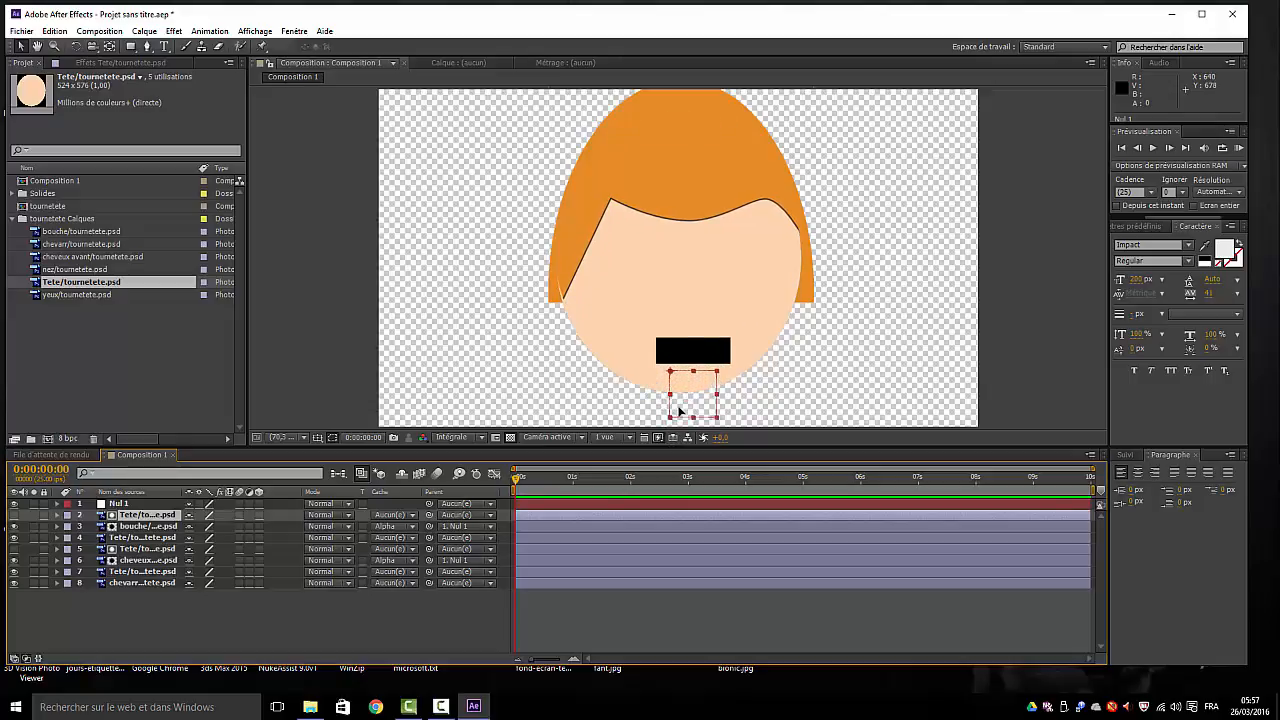
click(681, 408)
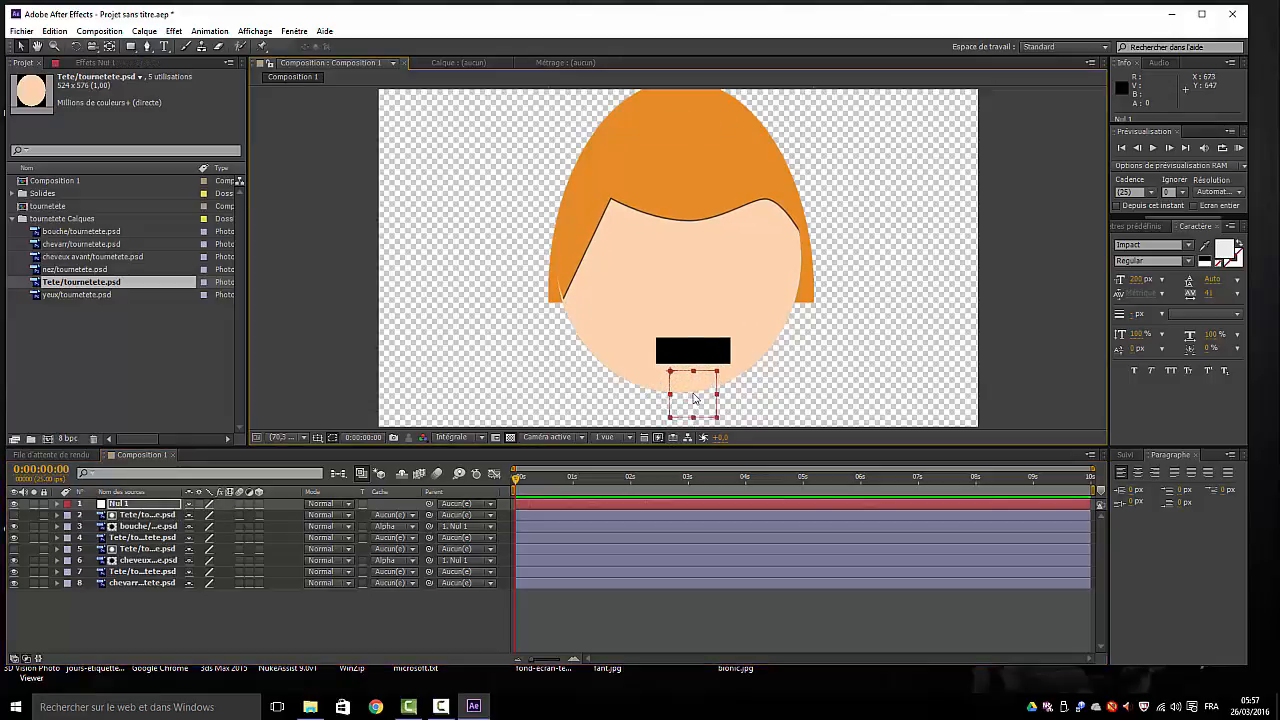
mouse_move(695, 398)
mouse_down()
mouse_move(672, 401)
mouse_move(718, 400)
mouse_move(686, 399)
mouse_up()
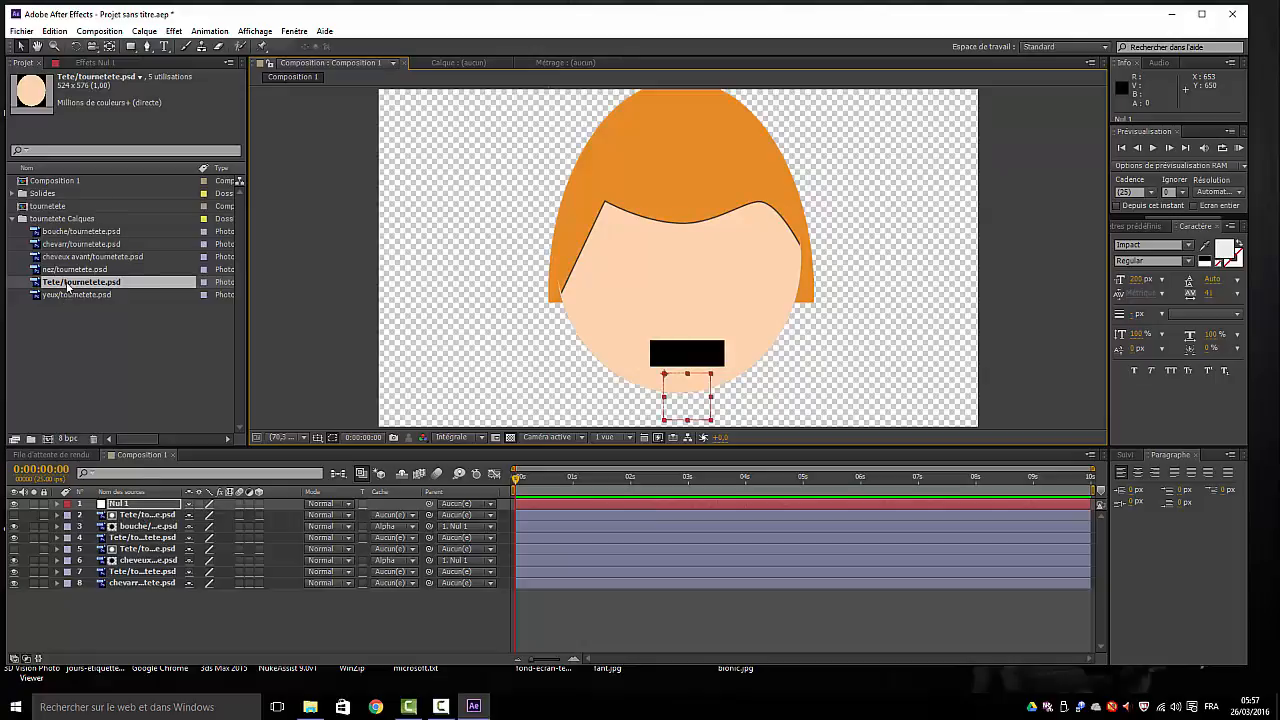
Insert one more Tete layer directly beneath Nul 1 and make it fully transparent with 0% opacity.
drag(68, 287, 123, 516)
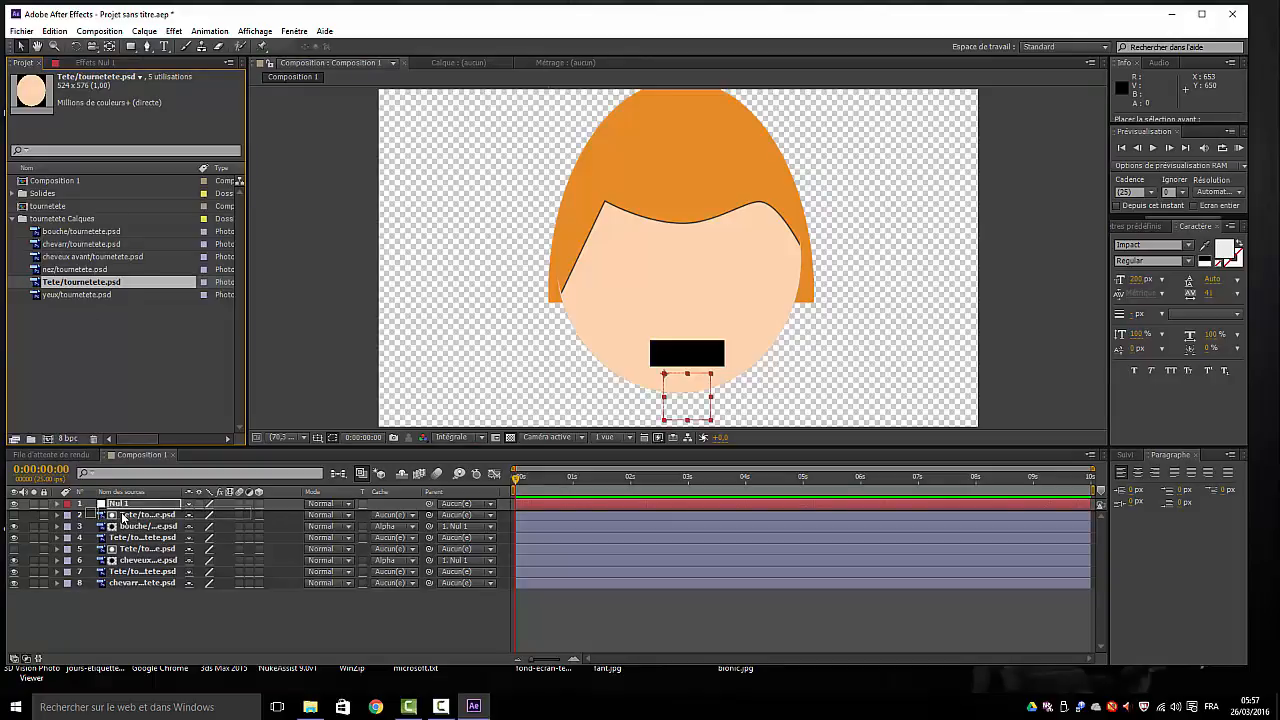
drag(123, 516, 124, 517)
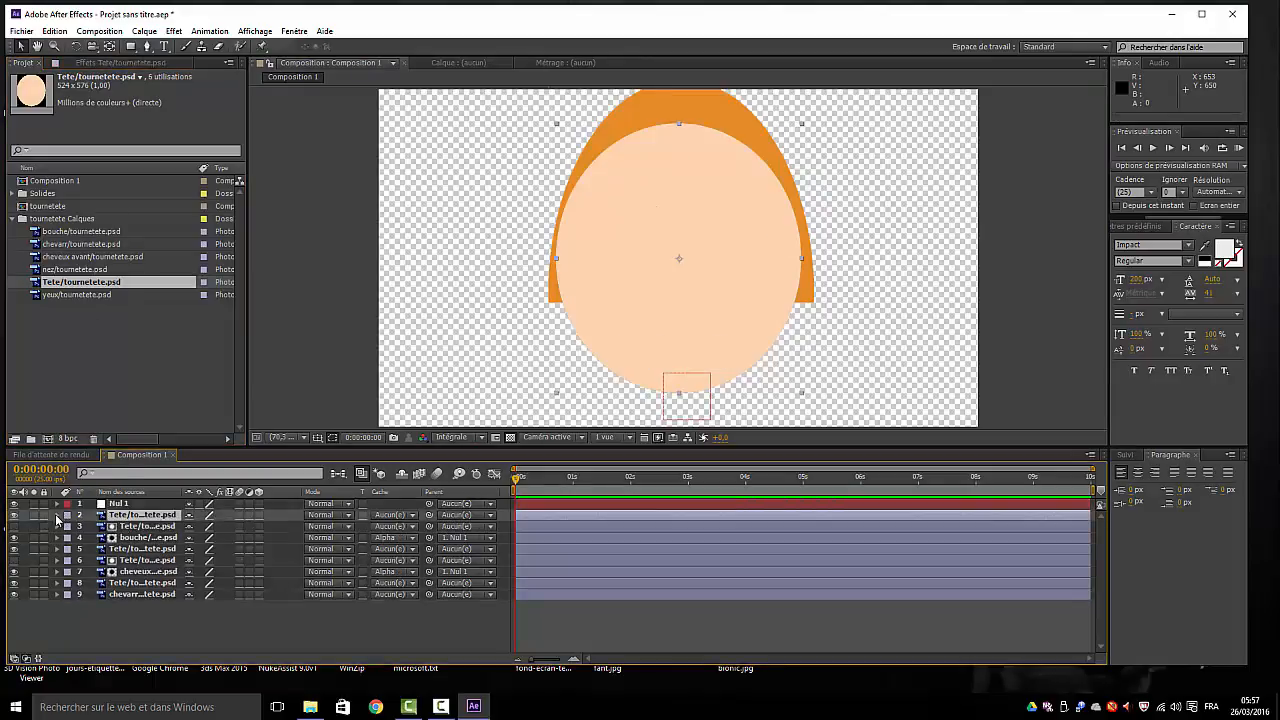
click(57, 514)
click(68, 527)
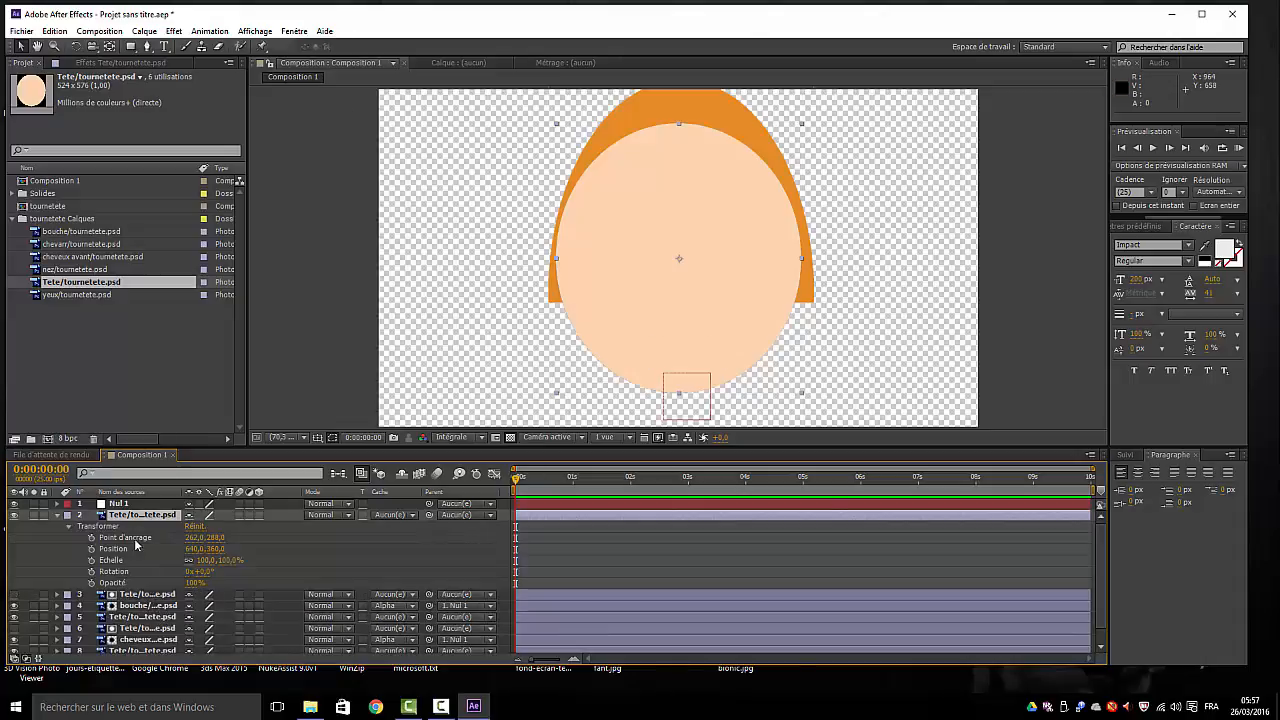
click(193, 583)
text(0)
key(Return)
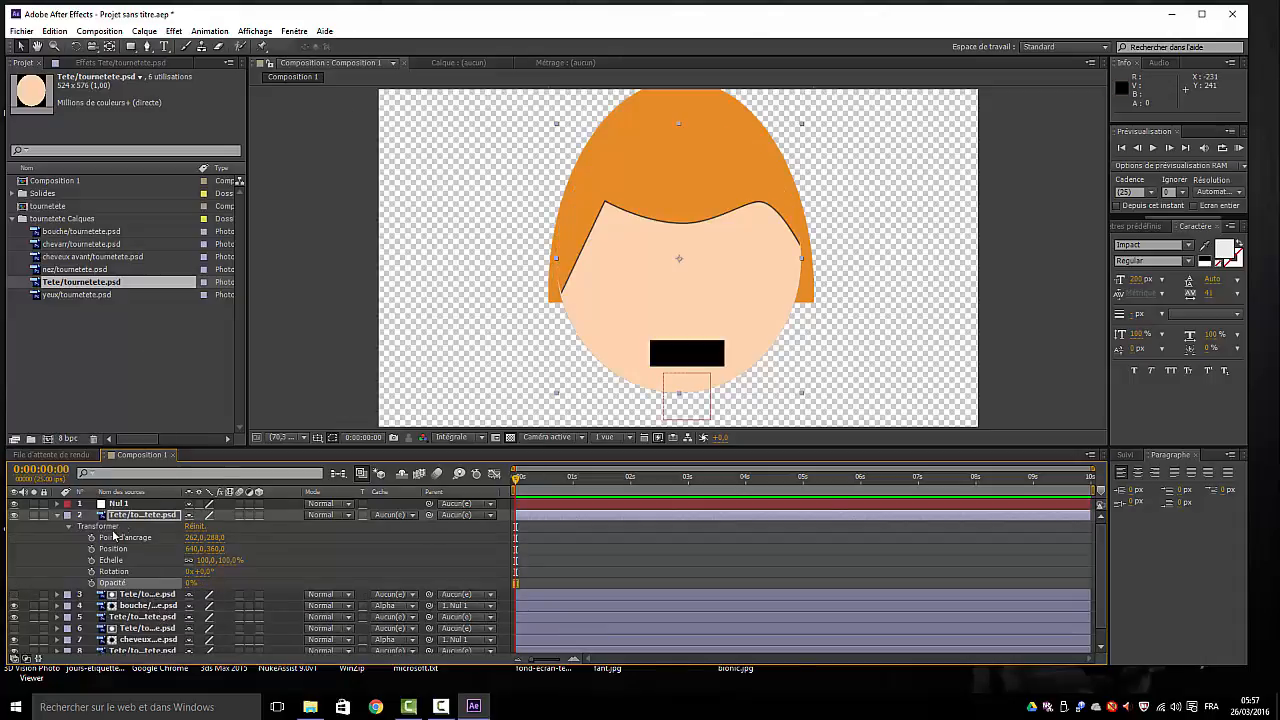
click(57, 514)
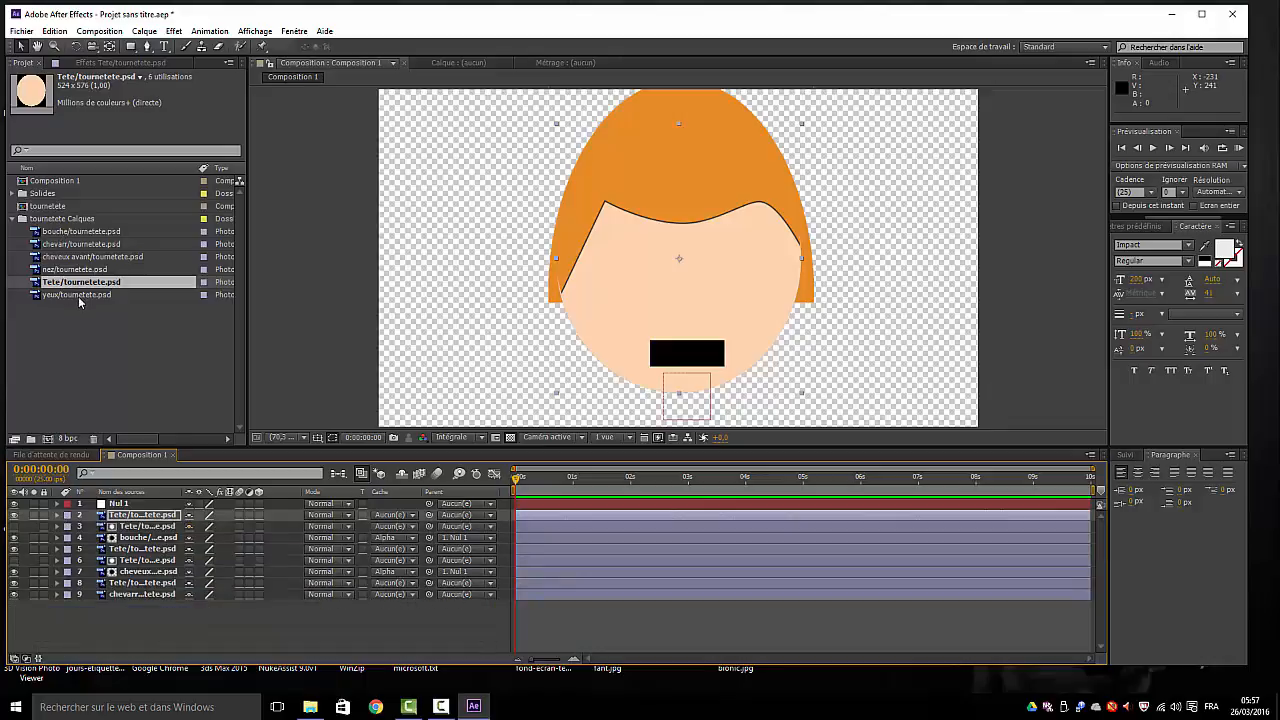
Add the yeux layer below Nul 1, lower the eyes slightly, and matte them with the alpha of a new Tete layer directly above.
drag(78, 295, 122, 515)
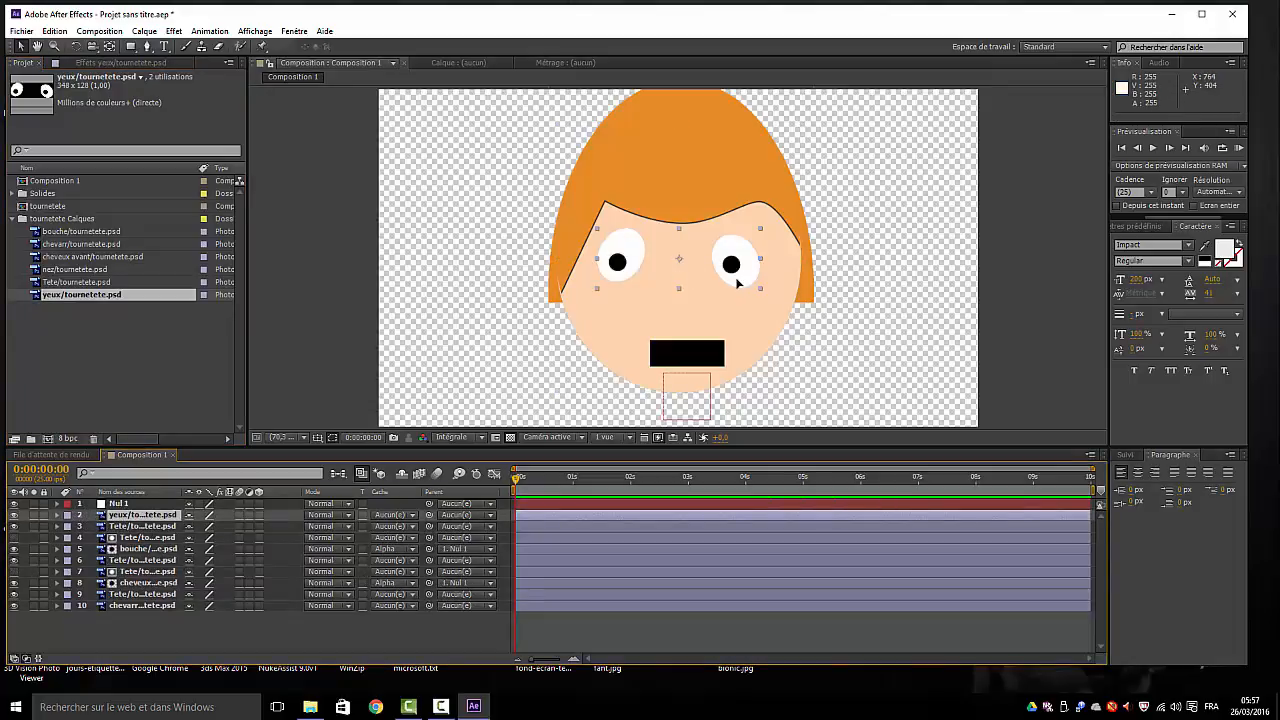
drag(737, 283, 738, 292)
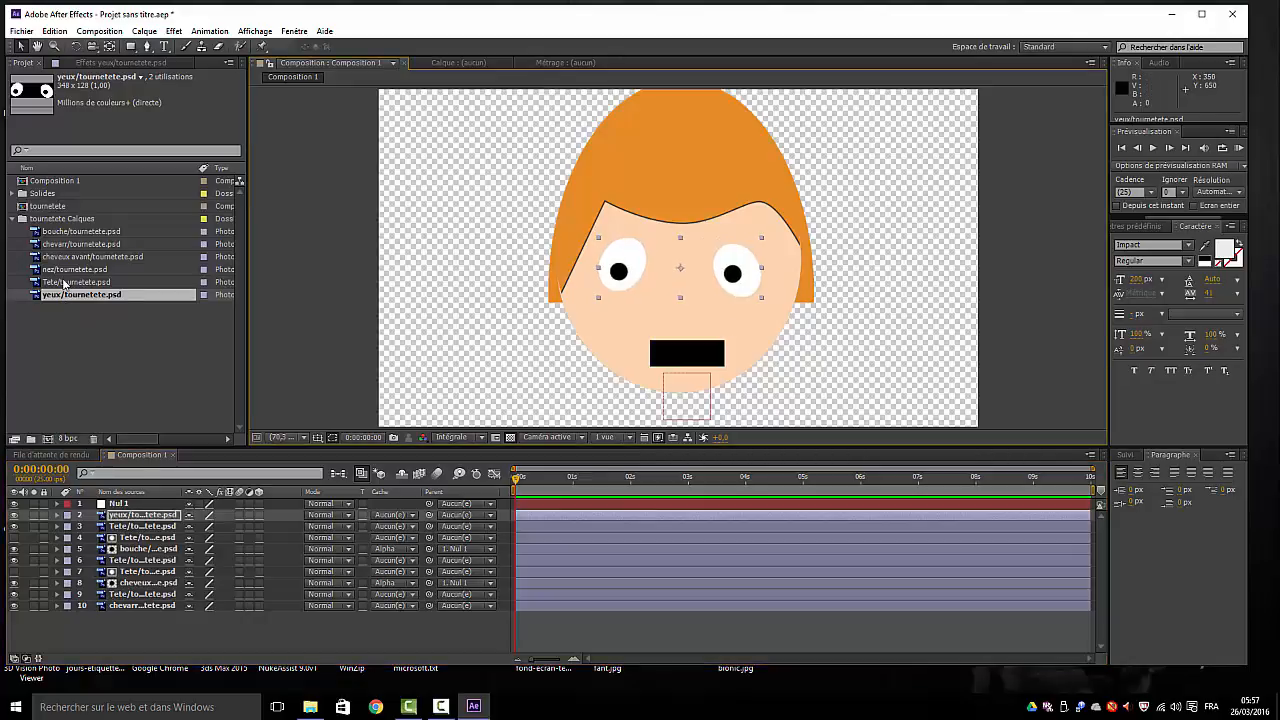
drag(63, 284, 105, 513)
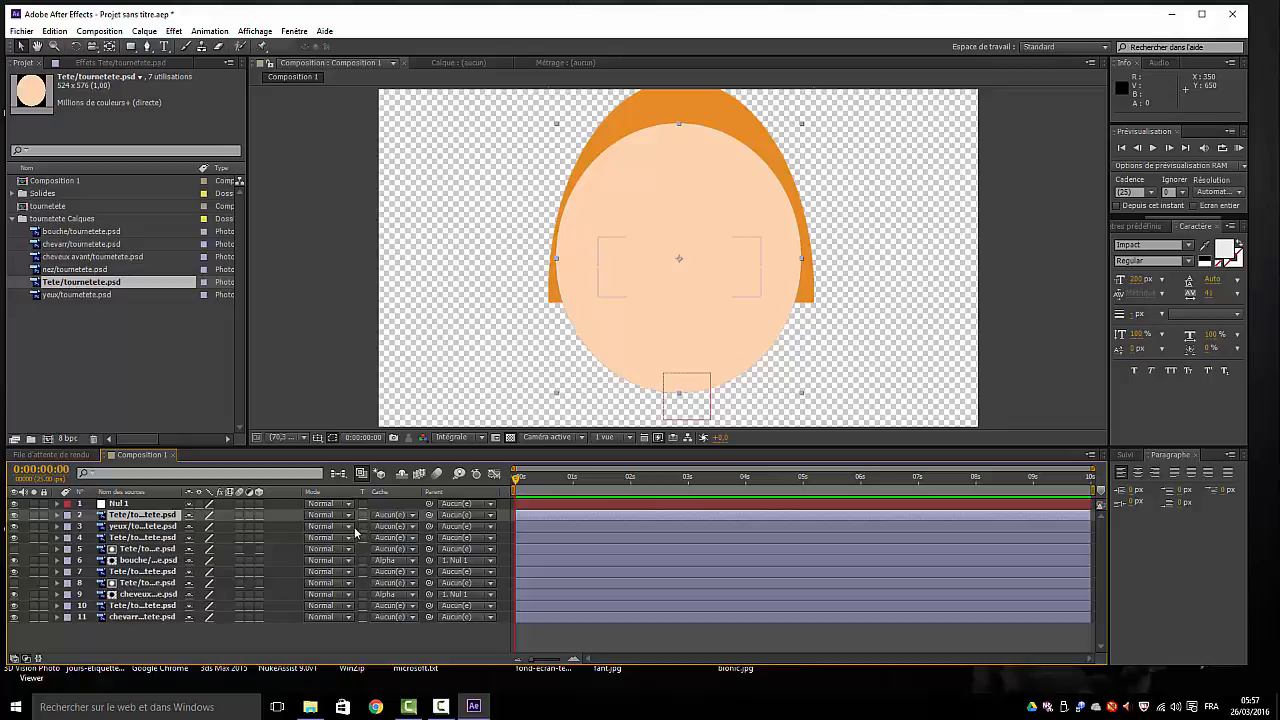
click(415, 532)
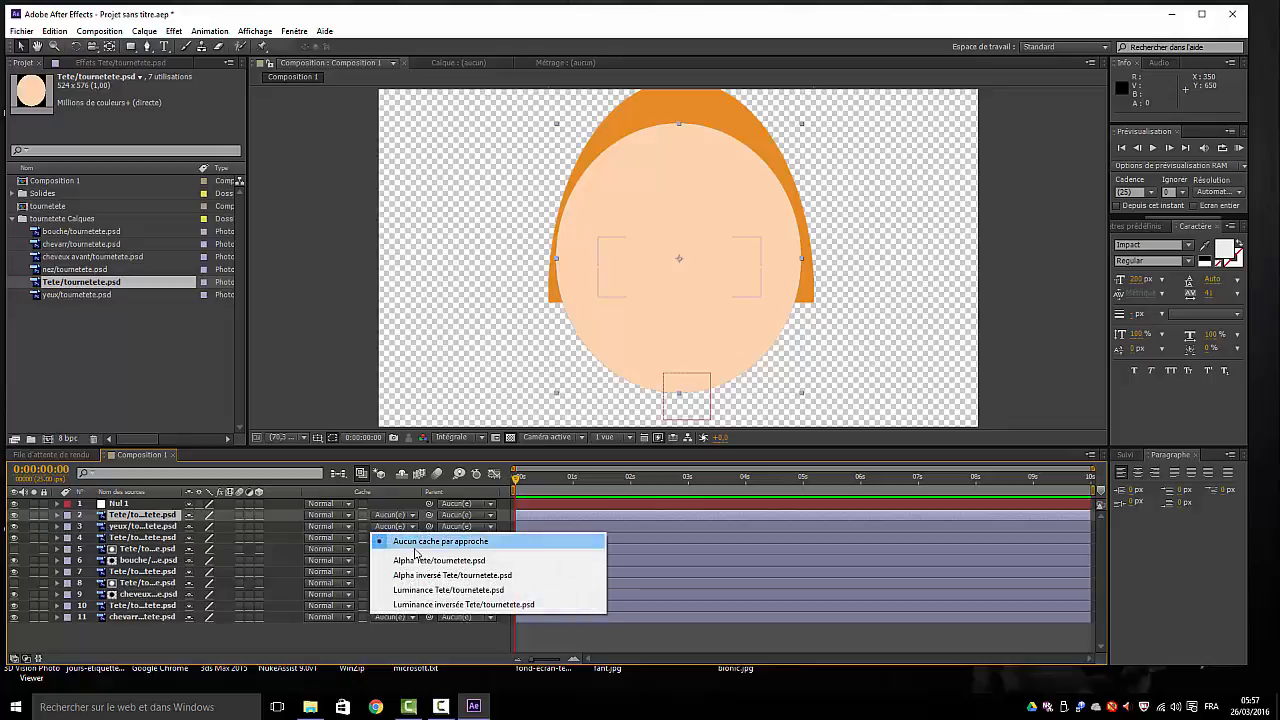
click(410, 560)
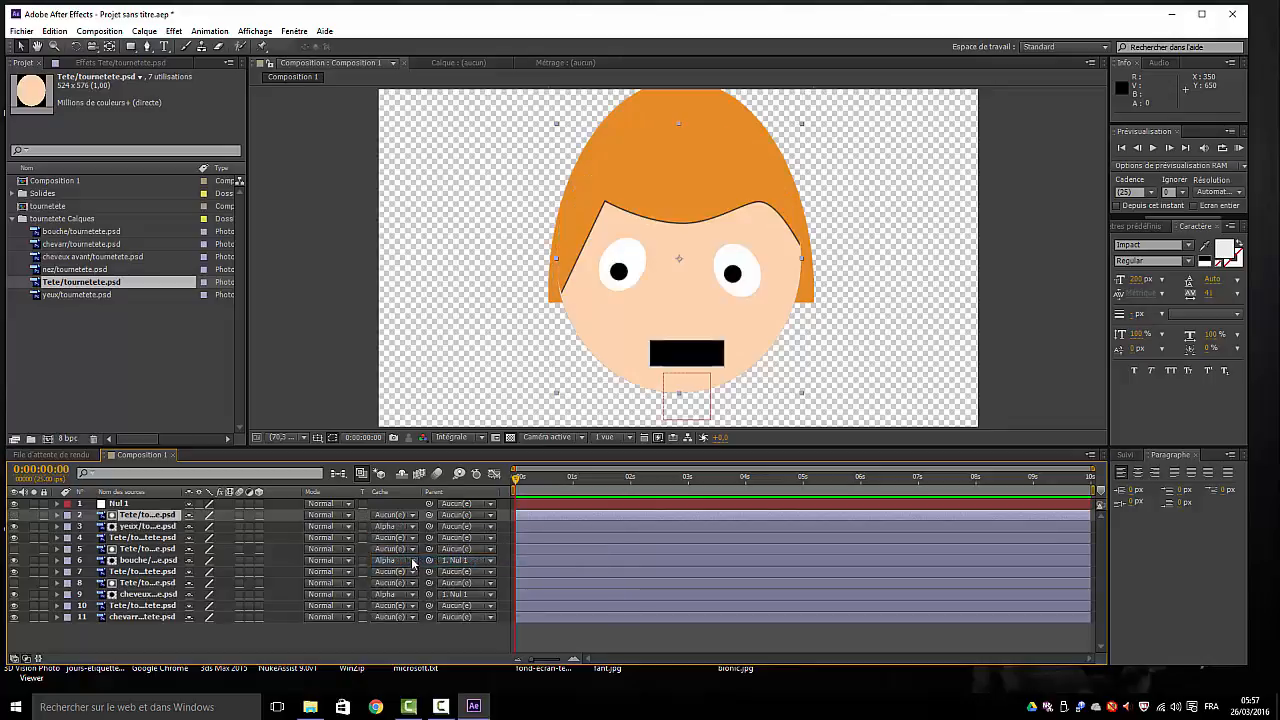
Parent the yeux layer to Nul 1 and move the null slightly upward to shift all the facial features.
click(490, 527)
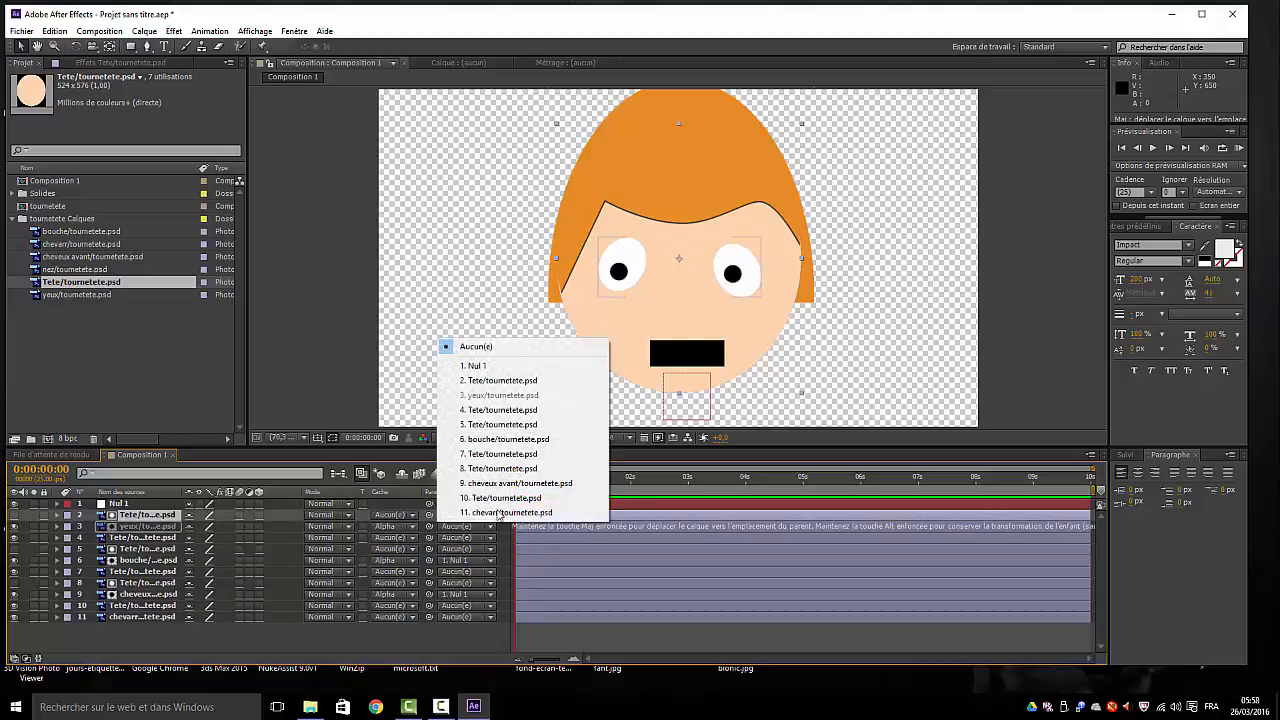
click(480, 370)
mouse_move(707, 384)
mouse_down()
mouse_move(743, 384)
mouse_move(686, 384)
mouse_move(682, 406)
mouse_move(715, 393)
mouse_move(712, 362)
mouse_move(676, 372)
mouse_move(668, 348)
mouse_move(701, 308)
mouse_move(746, 303)
mouse_move(649, 314)
mouse_move(645, 370)
mouse_move(645, 352)
mouse_move(685, 360)
mouse_move(686, 372)
mouse_up()
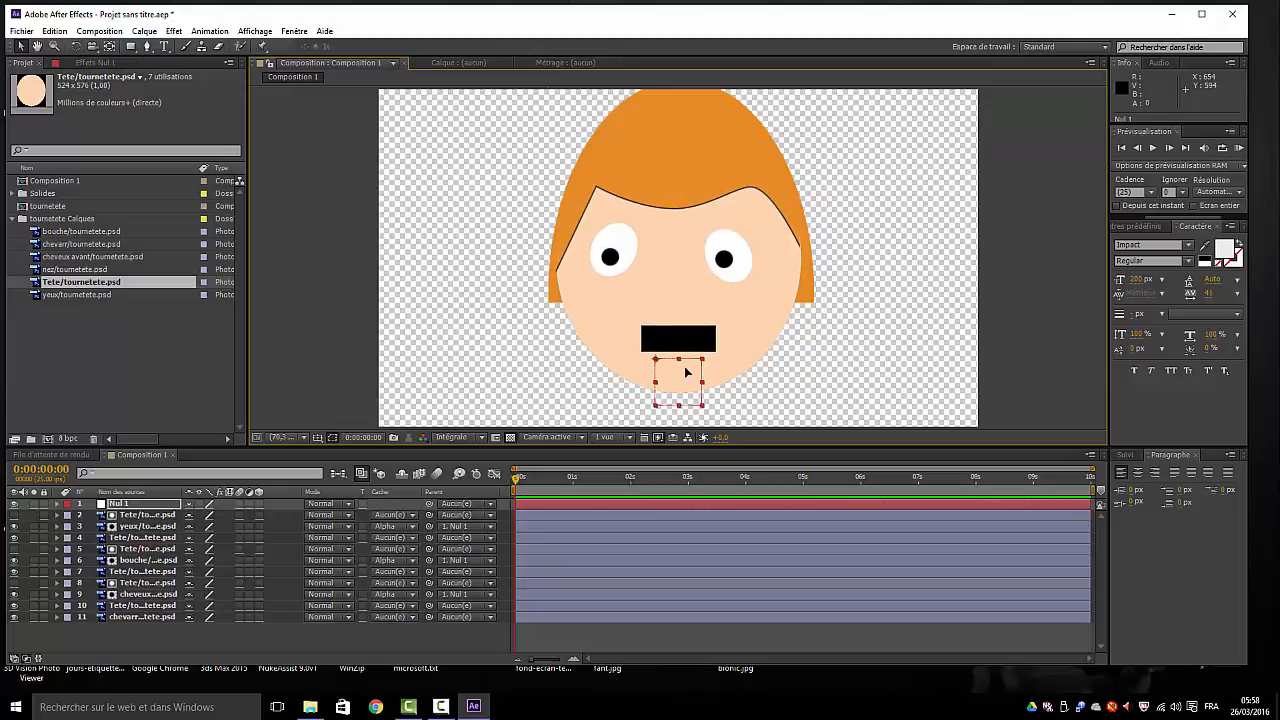
mouse_move(686, 372)
mouse_down()
mouse_move(722, 377)
mouse_move(666, 381)
mouse_move(708, 375)
mouse_move(686, 389)
mouse_move(689, 365)
mouse_up()
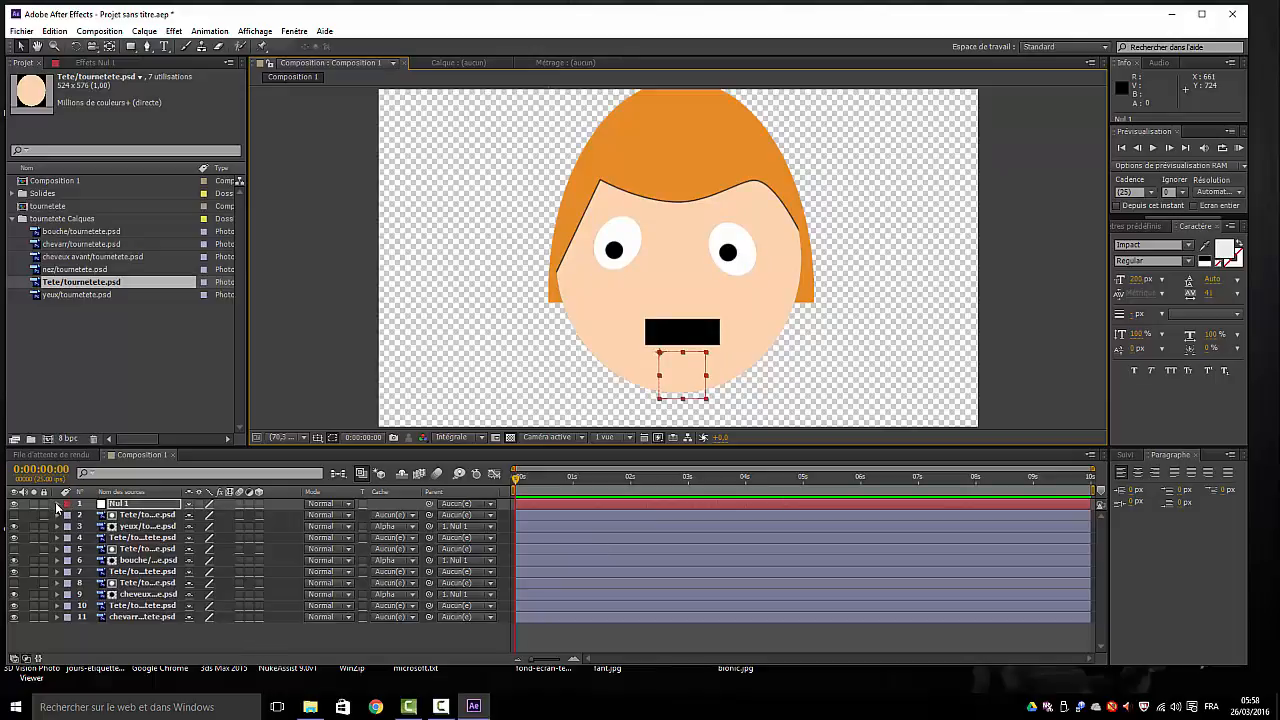
Keyframe Nul 1's position at 0 s, and at 0:00:01:00 move the null to the right to about 644, 556.
click(57, 504)
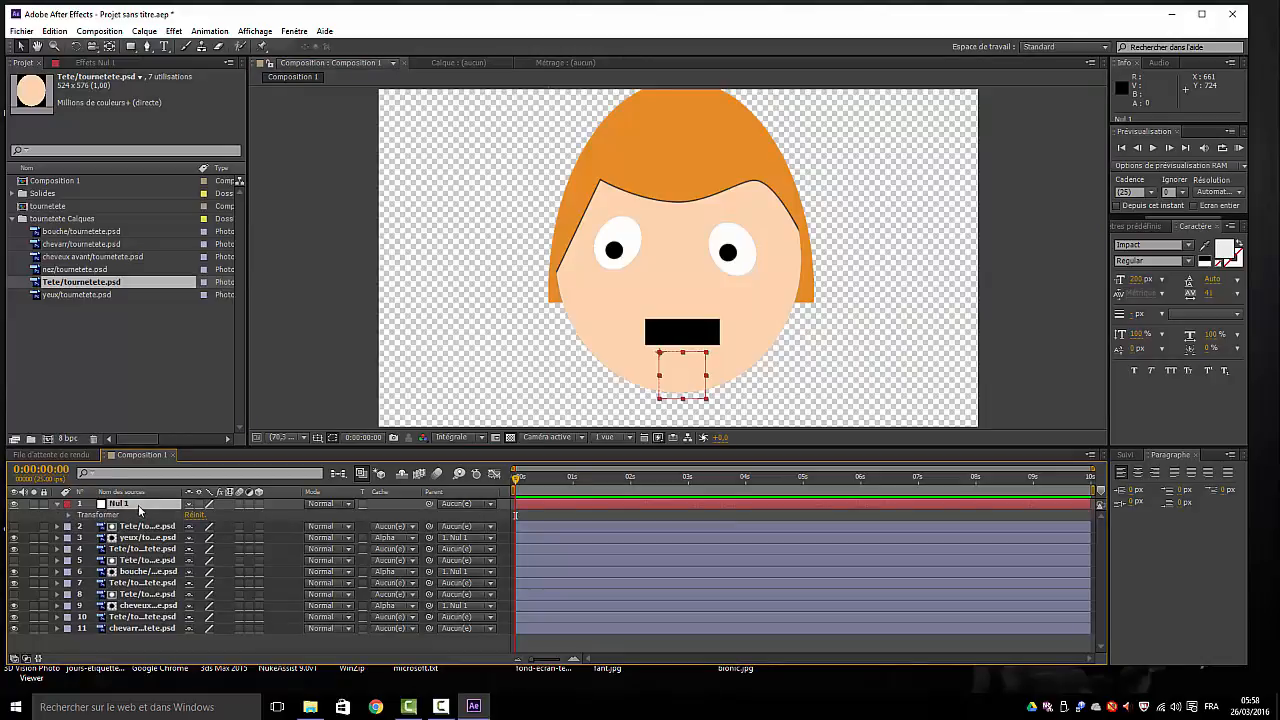
key(p)
click(91, 515)
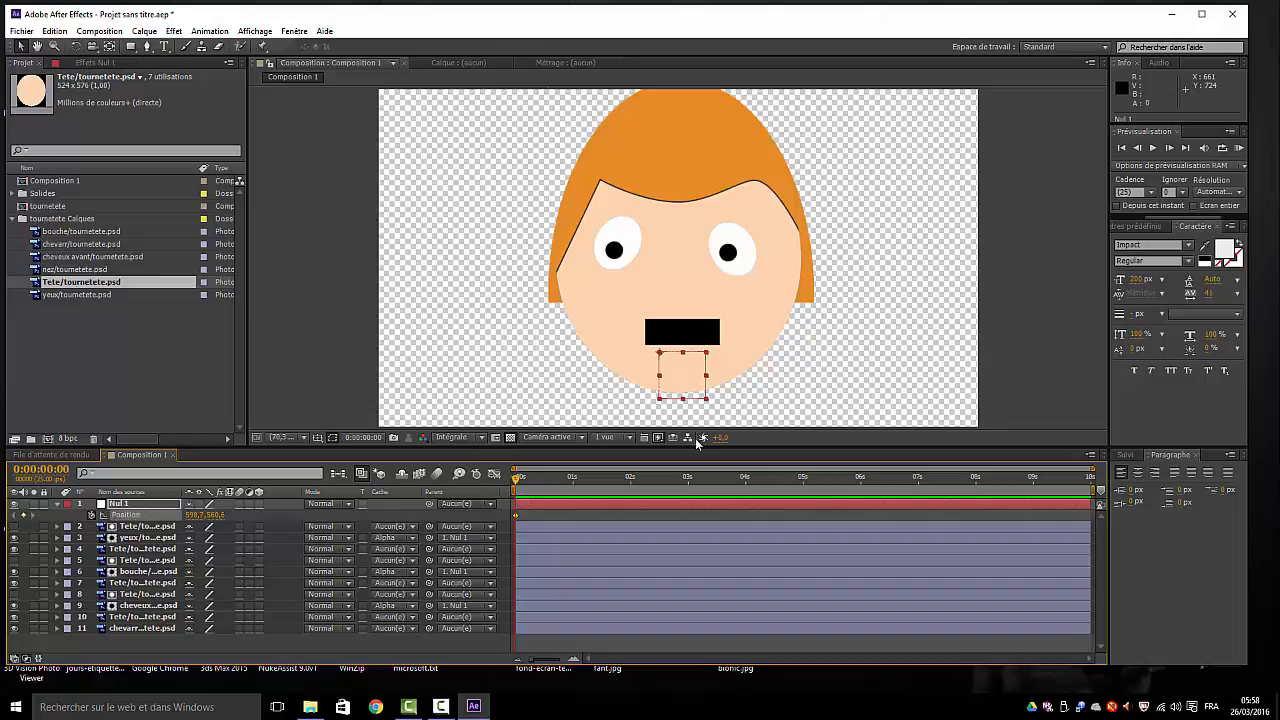
drag(515, 480, 573, 489)
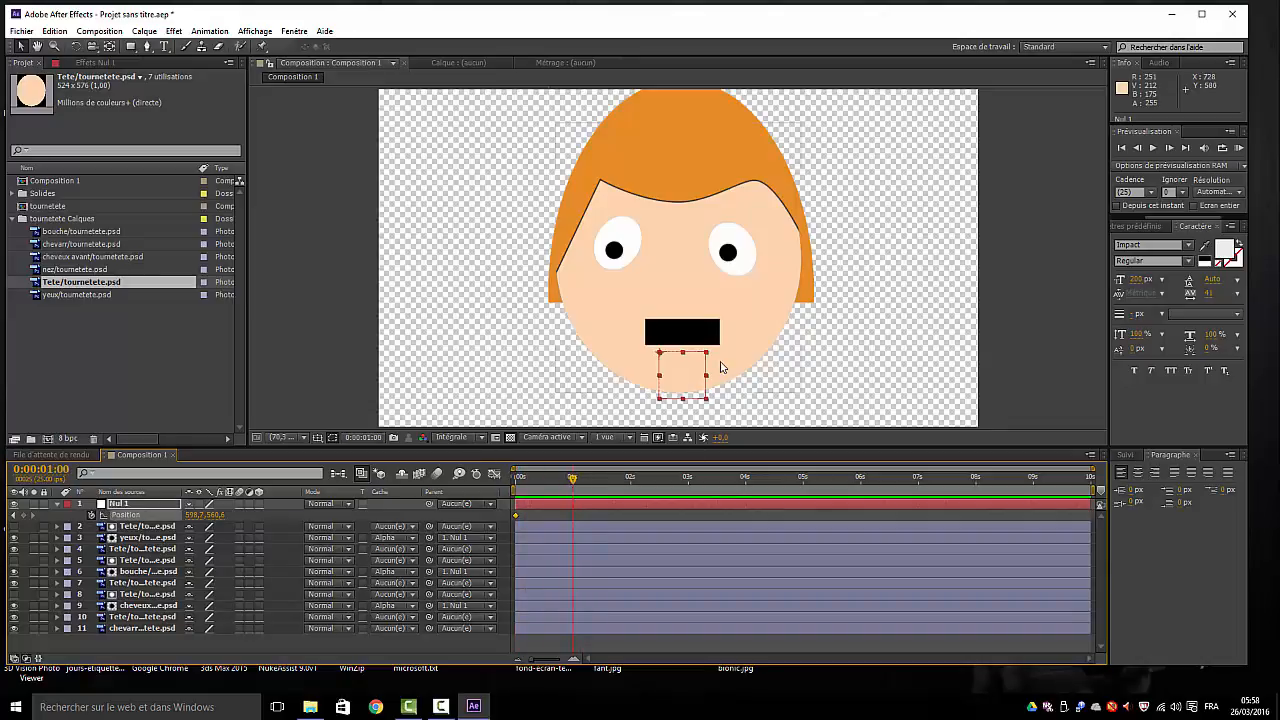
drag(692, 387, 713, 385)
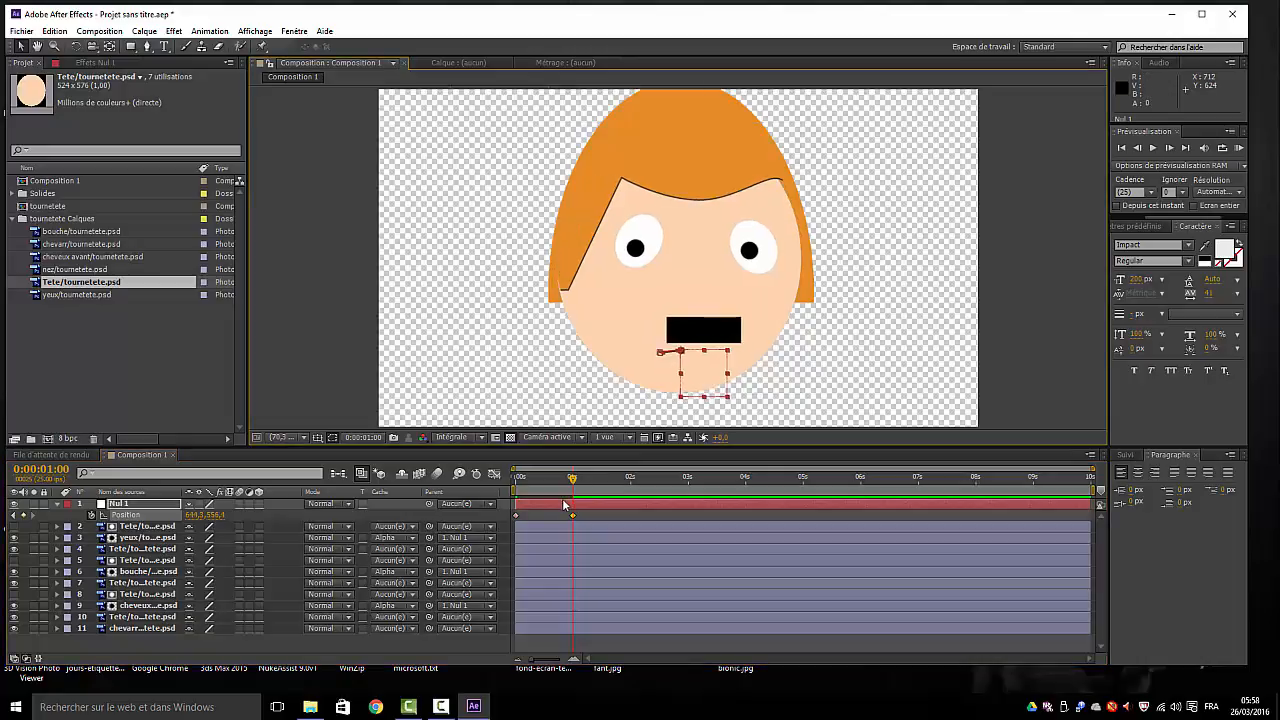
Add position keyframes to Nul 1 at about 664, 494 at 0:00:02:00 and about 704, 480 at 0:00:03:02.
drag(573, 480, 630, 480)
drag(730, 383, 740, 353)
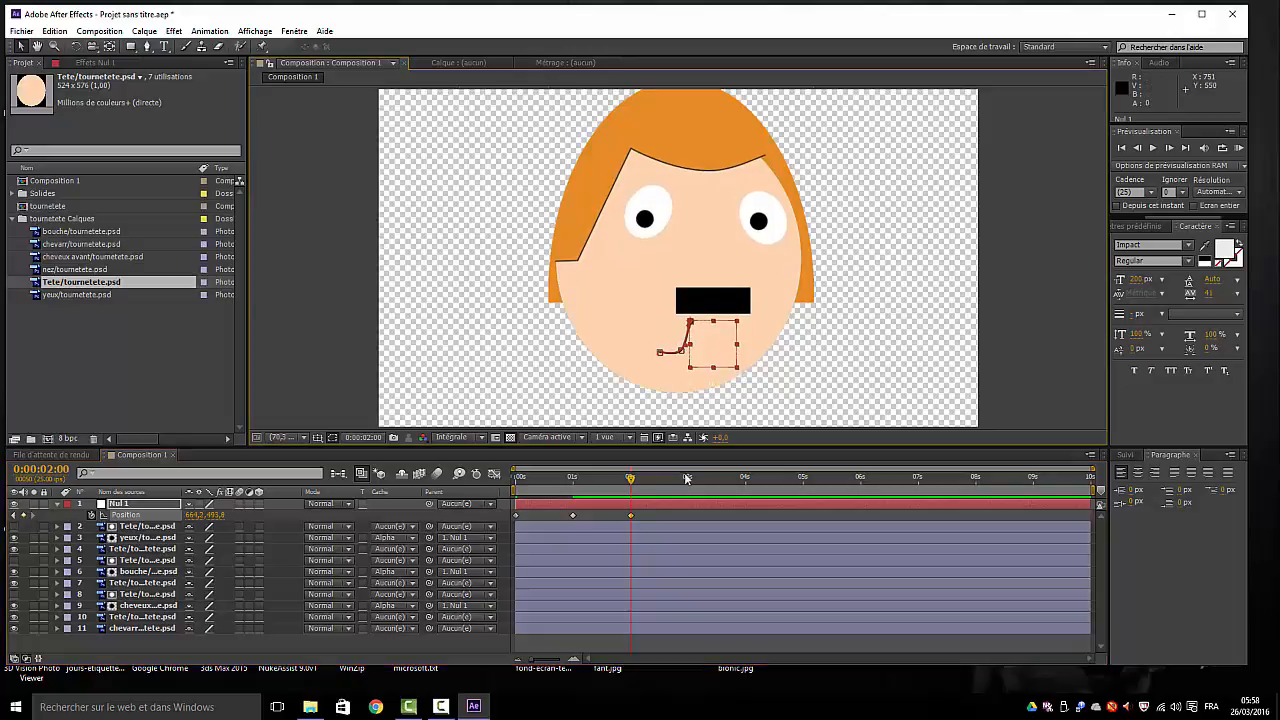
drag(631, 481, 694, 482)
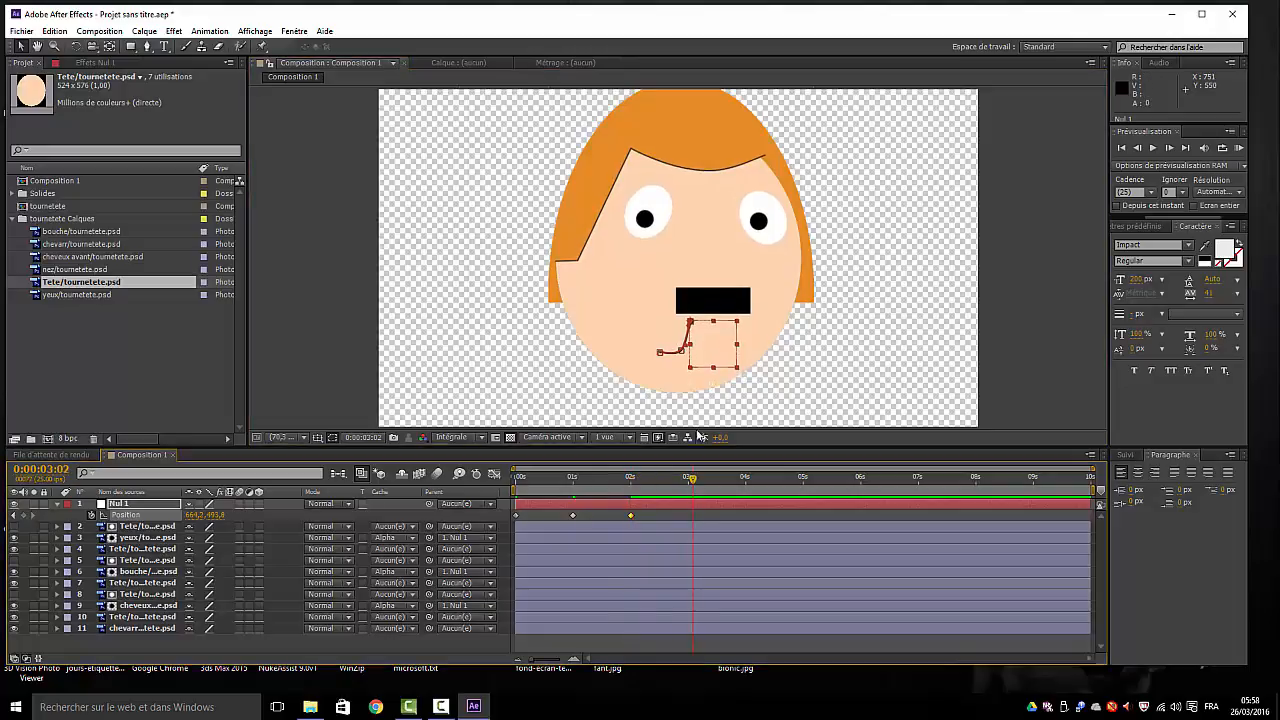
drag(724, 358, 743, 352)
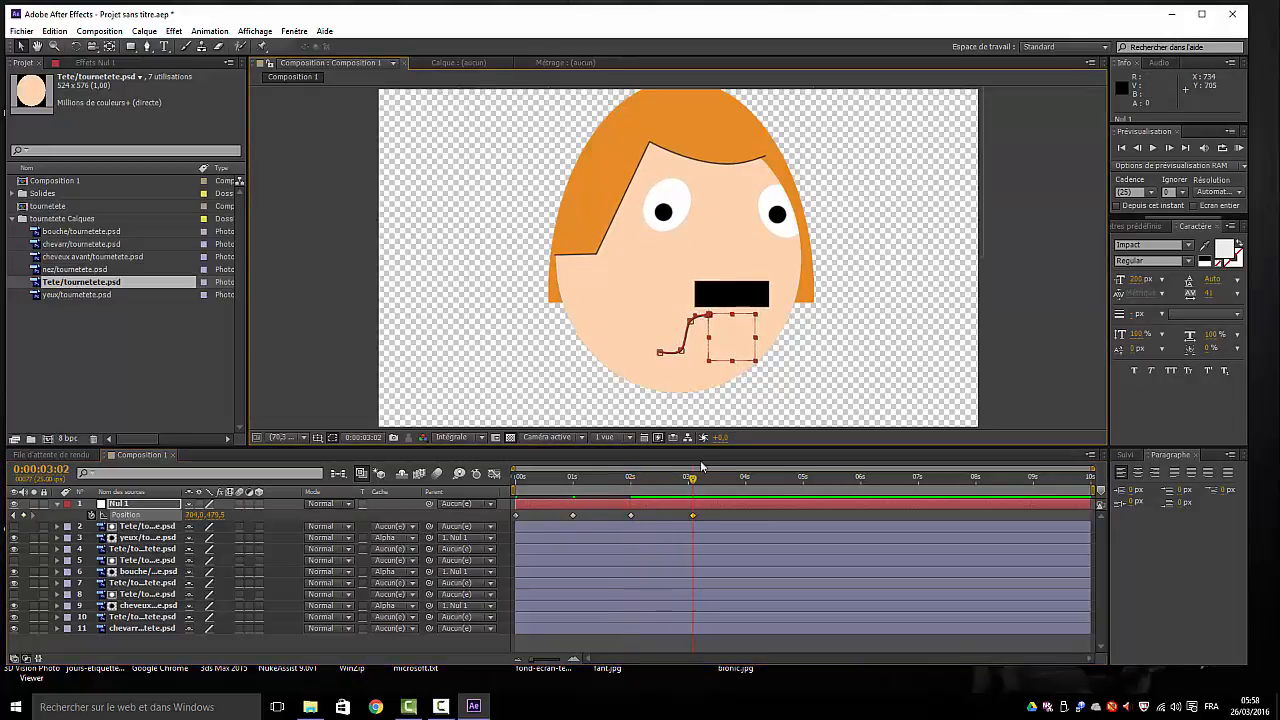
Hold Nul 1's position with a keyframe at 0:00:04:14, and move it back toward the face's centre at 0:00:05:07.
drag(693, 479, 778, 480)
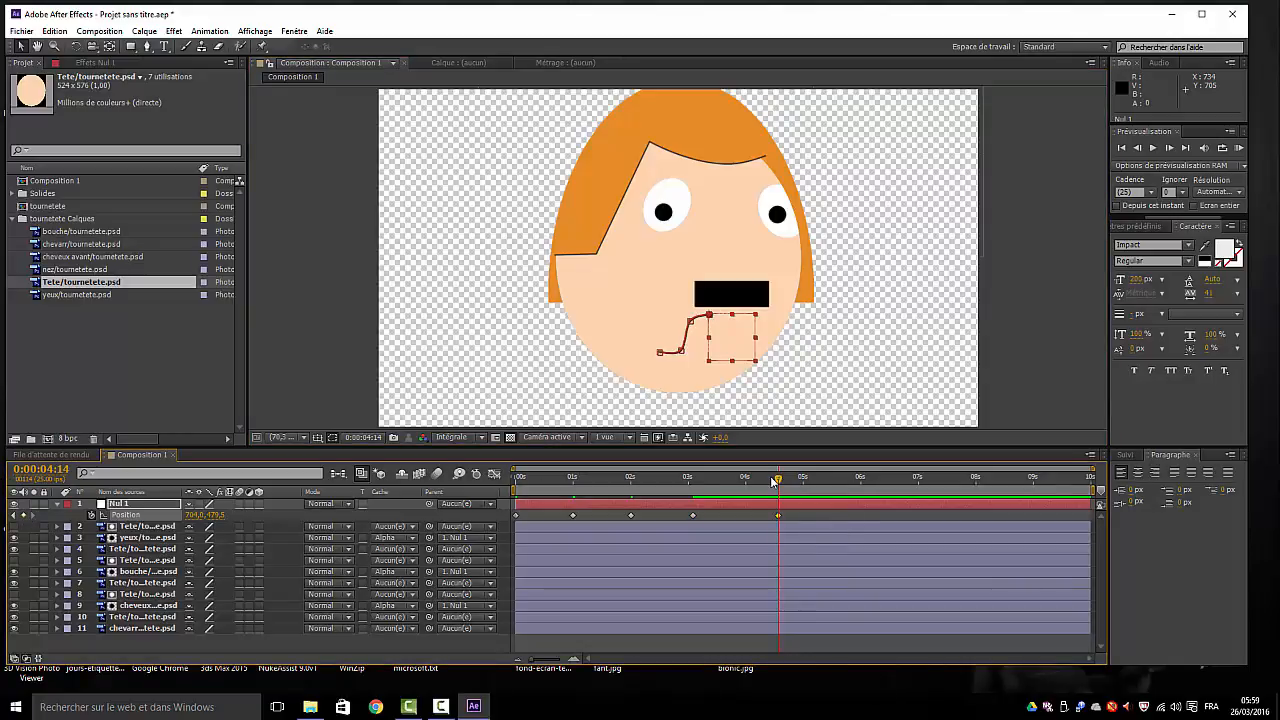
drag(775, 480, 820, 480)
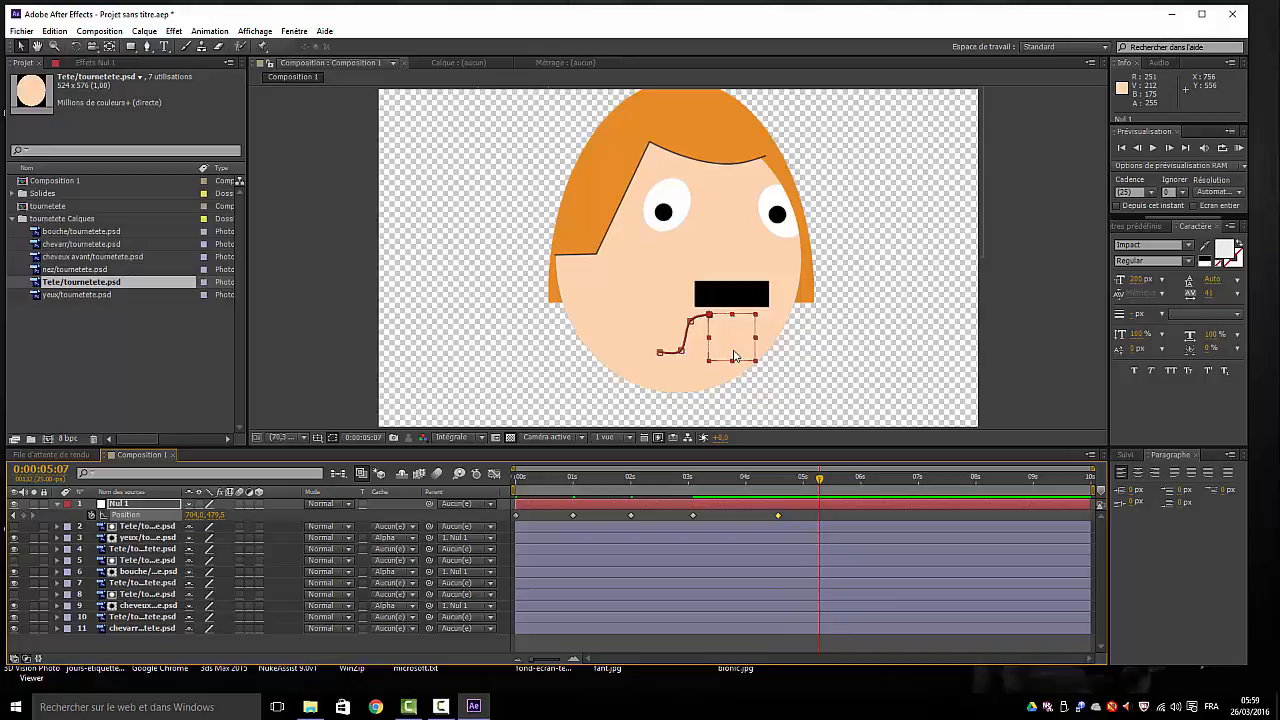
drag(732, 354, 683, 367)
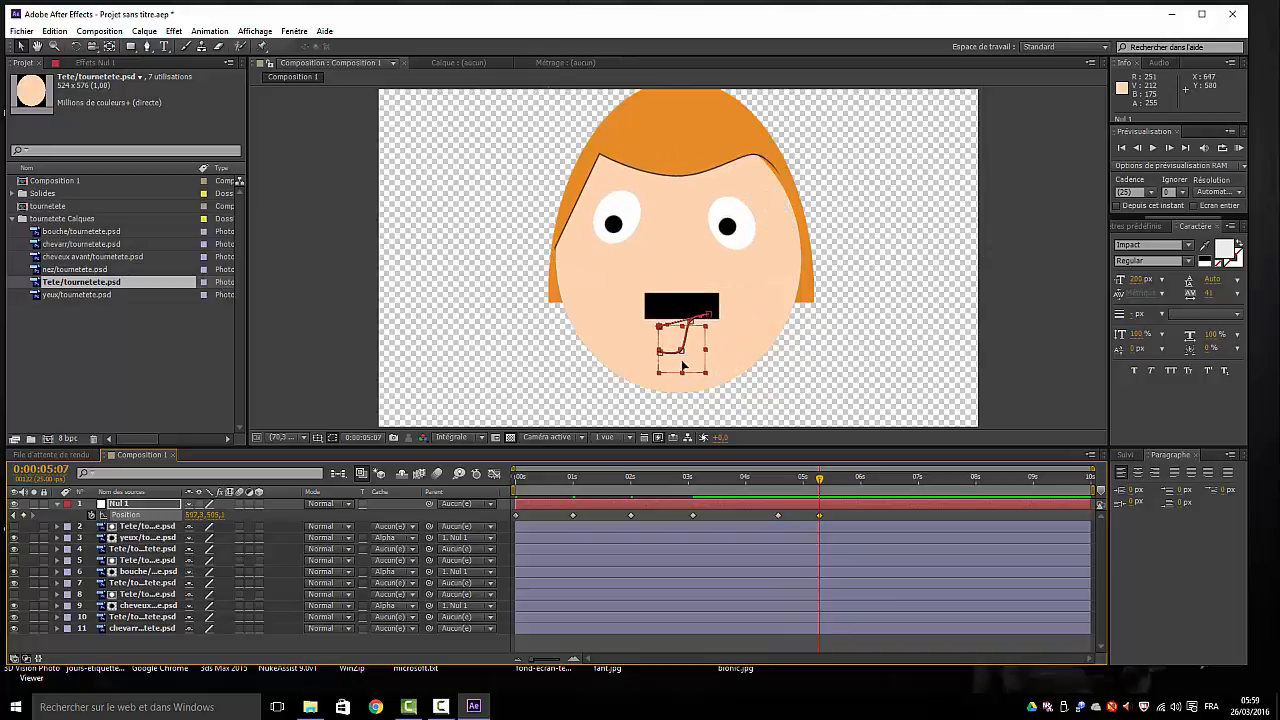
Play the head-turn animation from the start of the composition to check the movement.
drag(817, 479, 500, 482)
key(space)
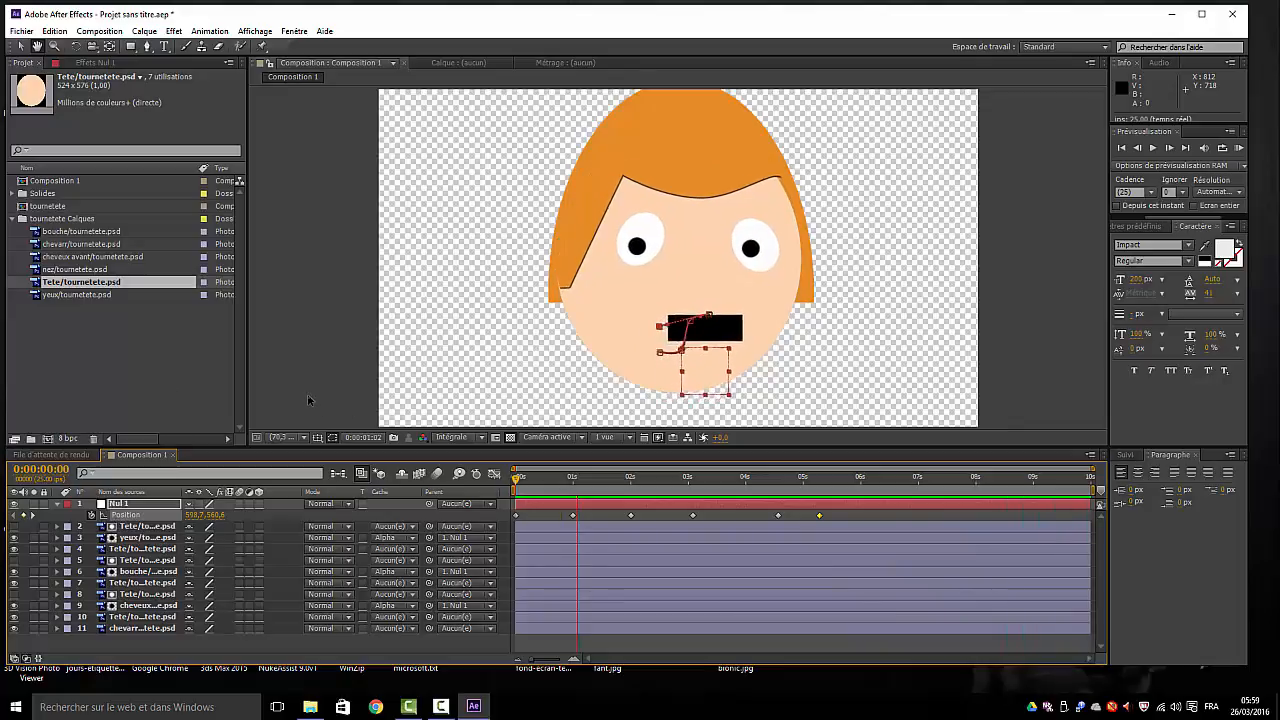
key(space)
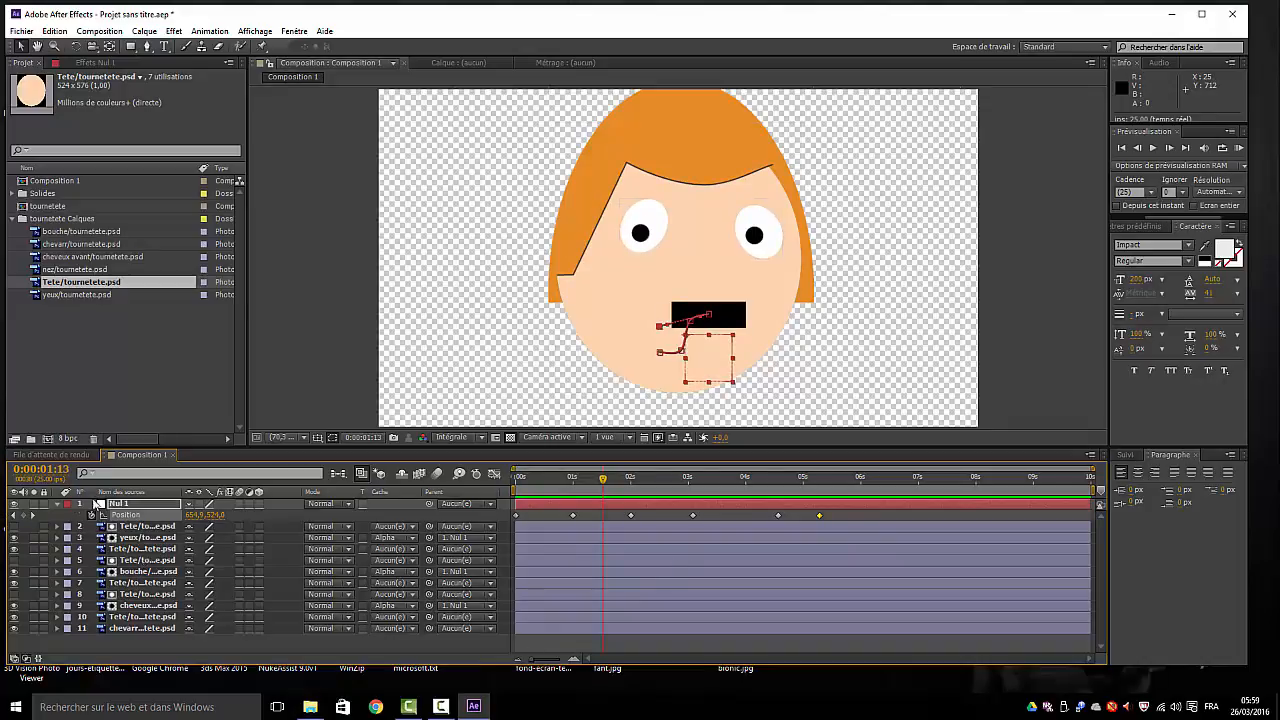
Precompose the bouche layer as "bouche/tournetete.psd - Comp 1", leaving all attributes in Composition 1.
click(128, 574)
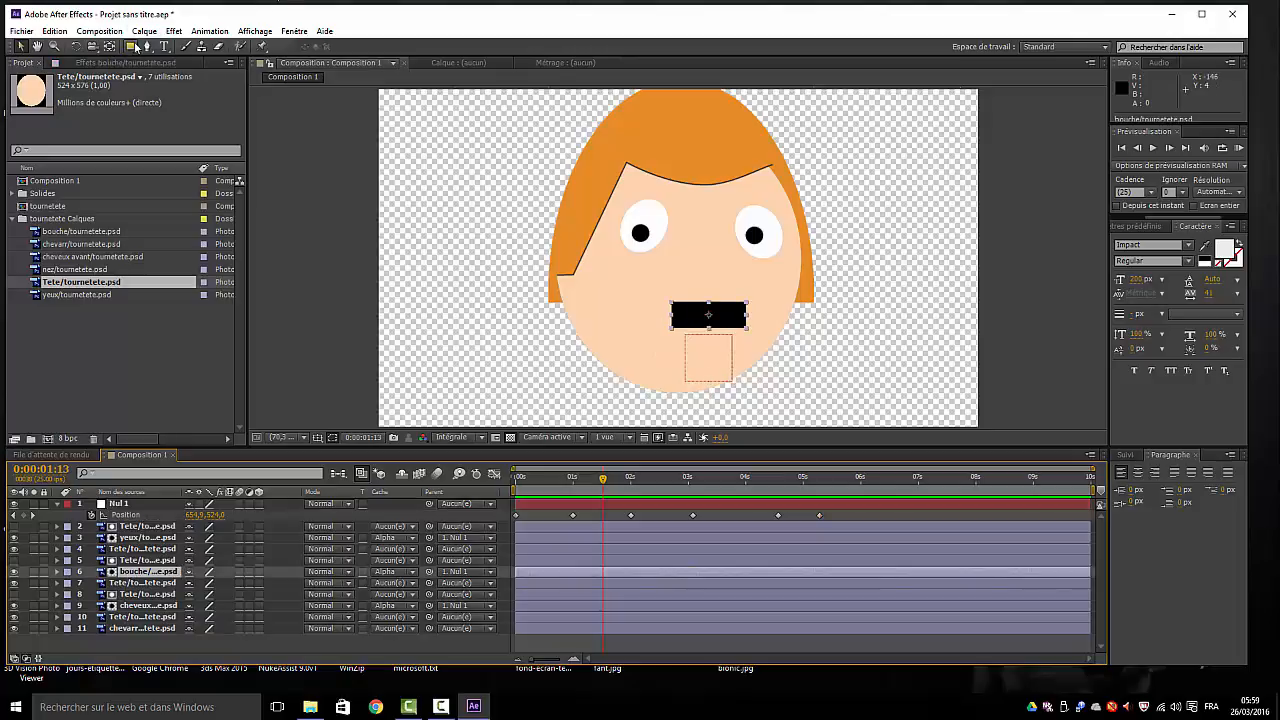
click(144, 31)
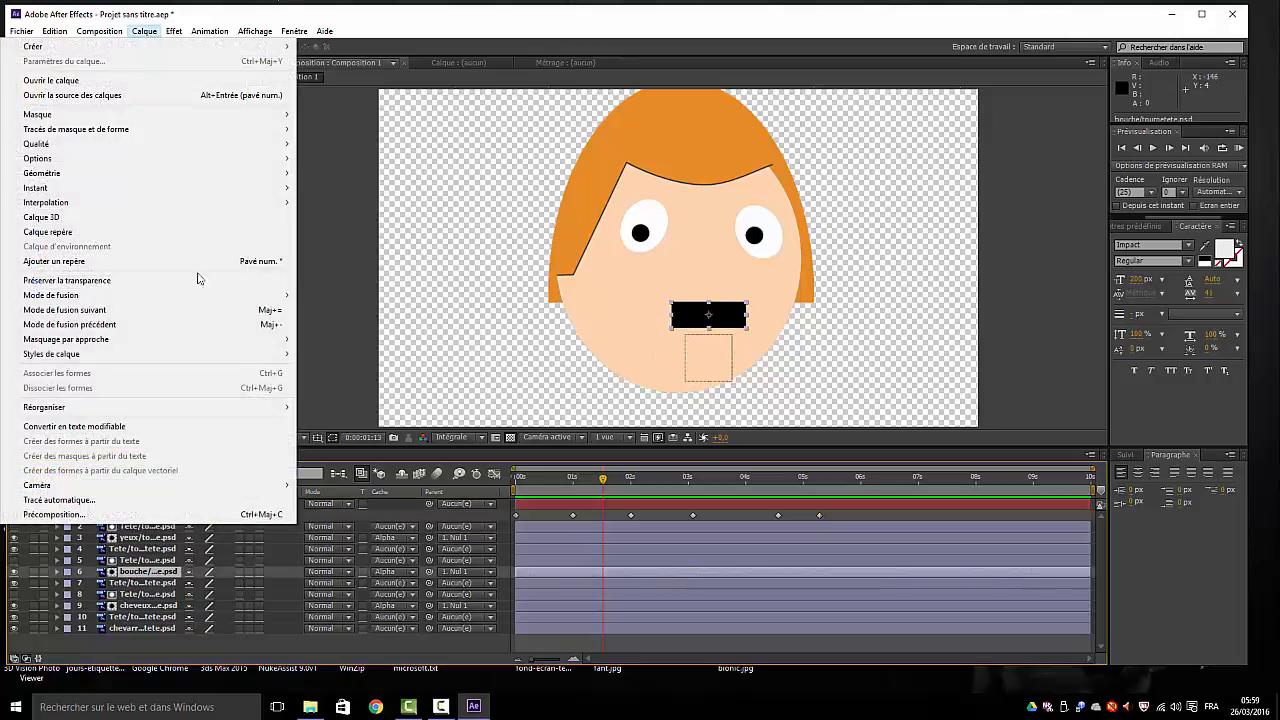
click(52, 514)
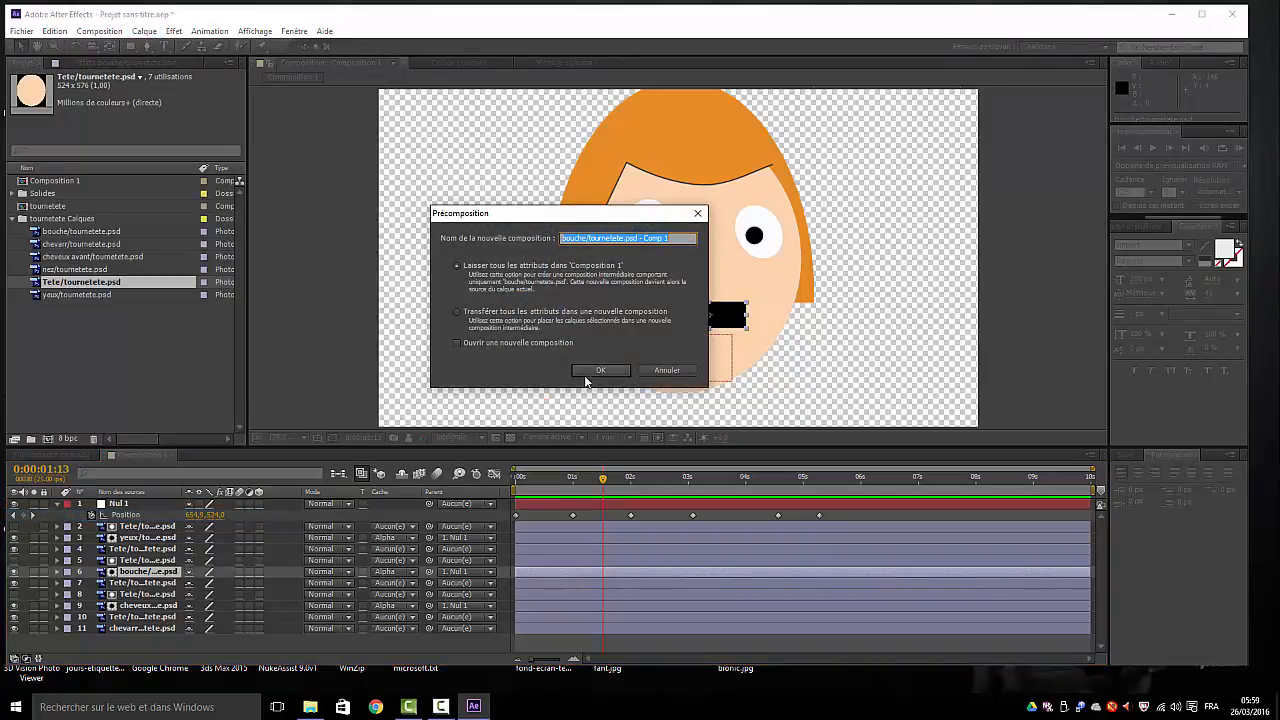
click(596, 371)
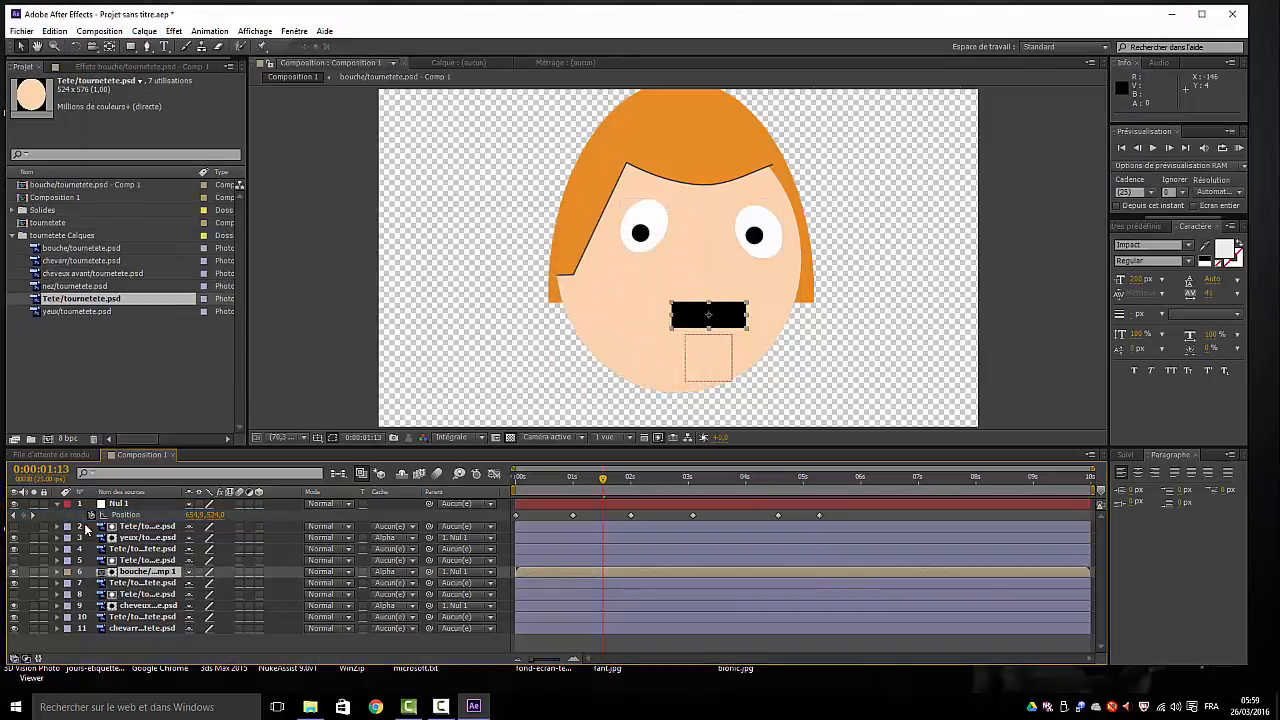
In the bouche/tournetete.psd - Comp 1 precomposition, shorten the bouche layer to end at about 0:00:00:09, and activate the Ellipse tool at 0:00:00:20.
double_click(56, 186)
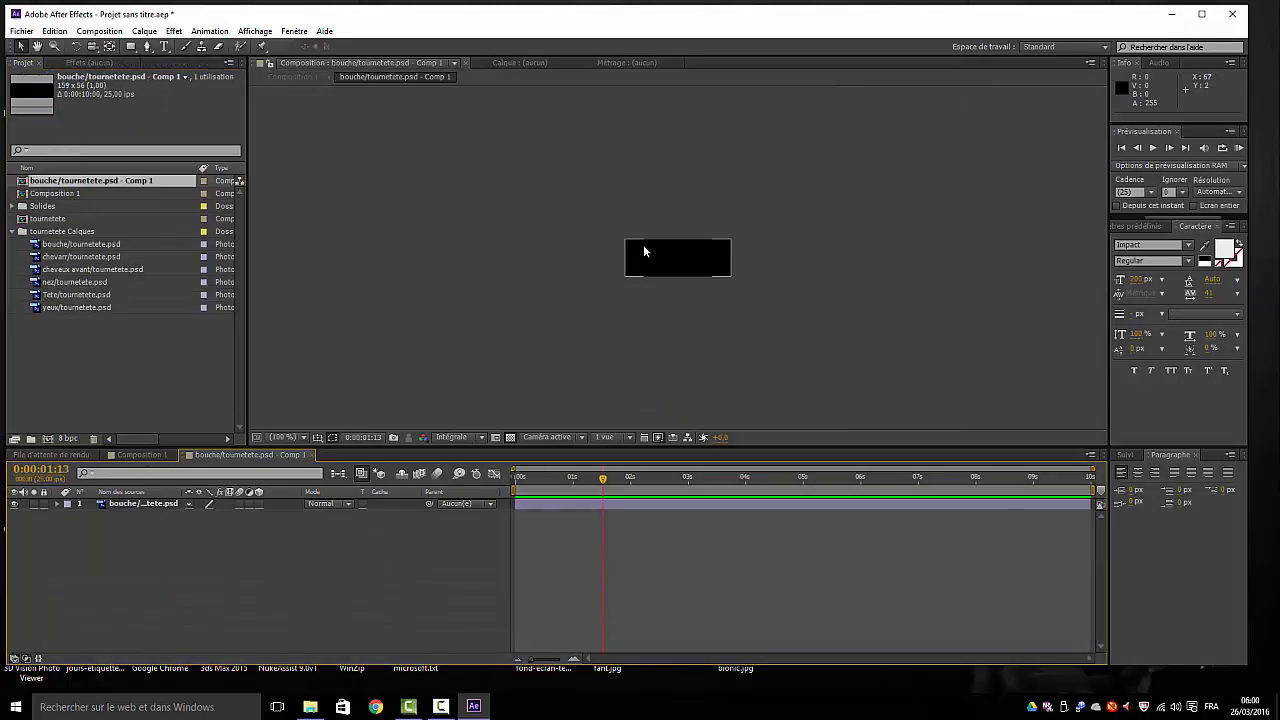
click(1079, 503)
drag(1089, 504, 527, 487)
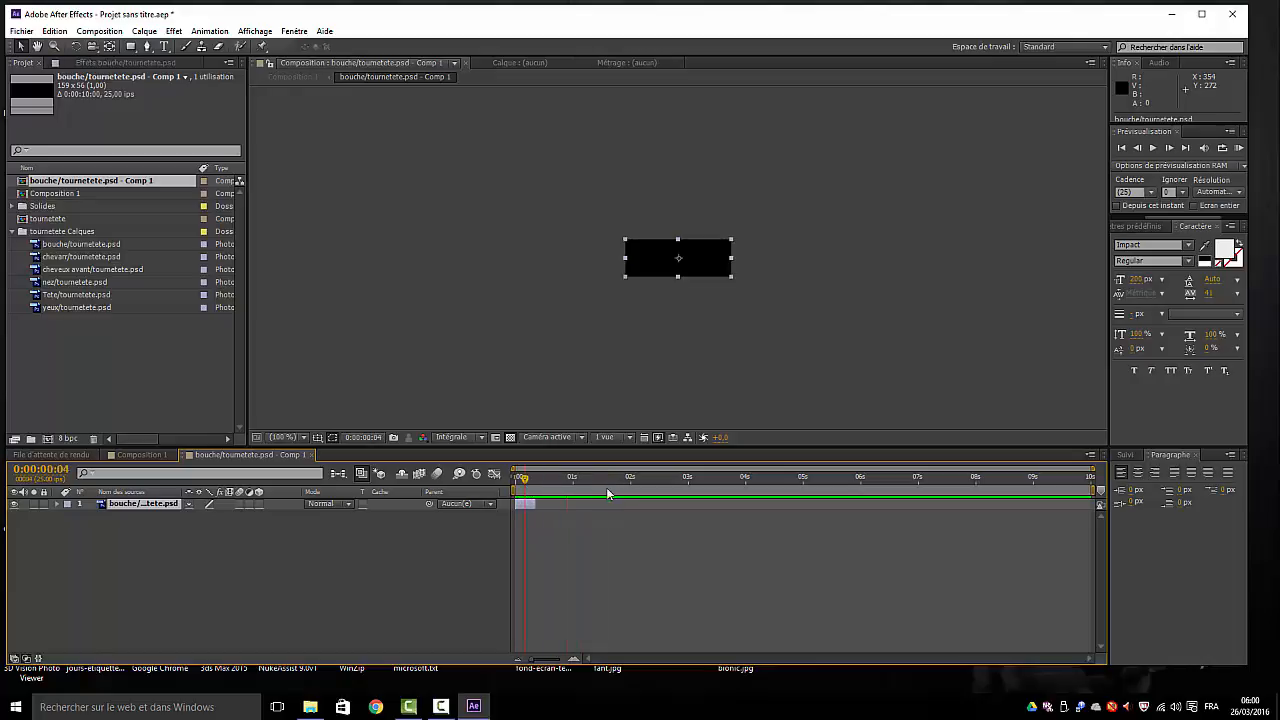
drag(606, 488, 562, 480)
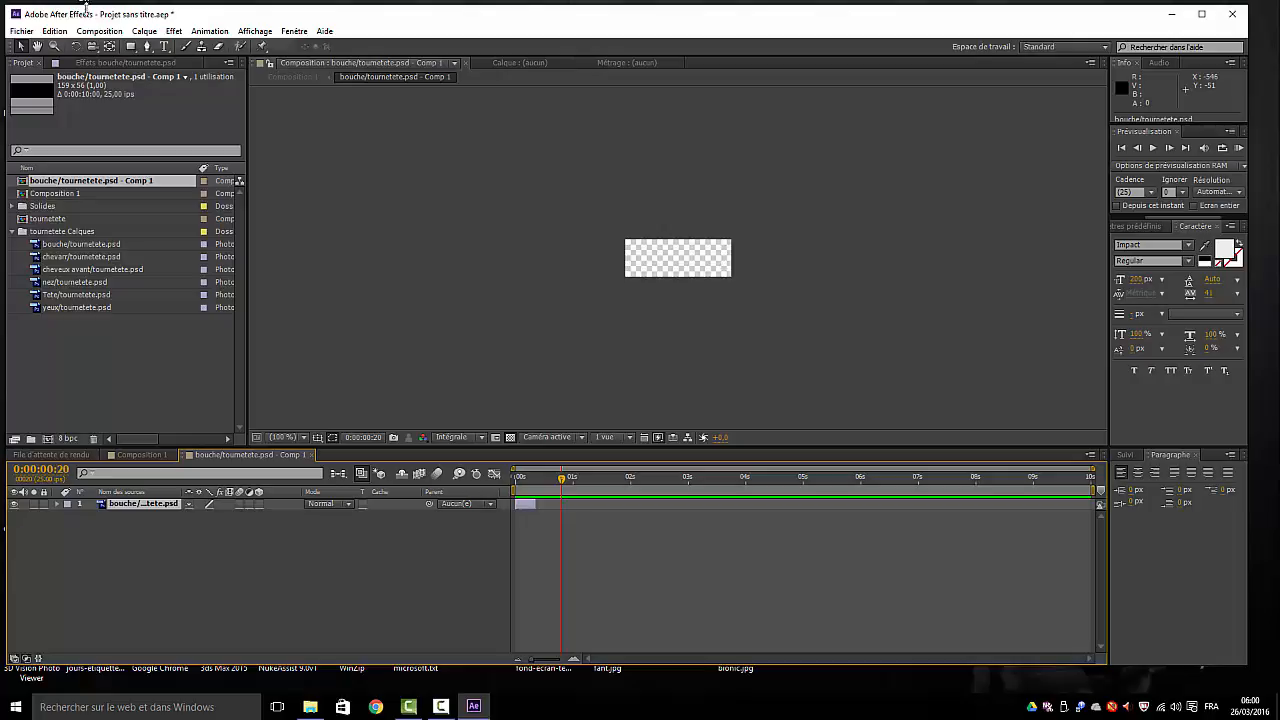
drag(131, 47, 182, 76)
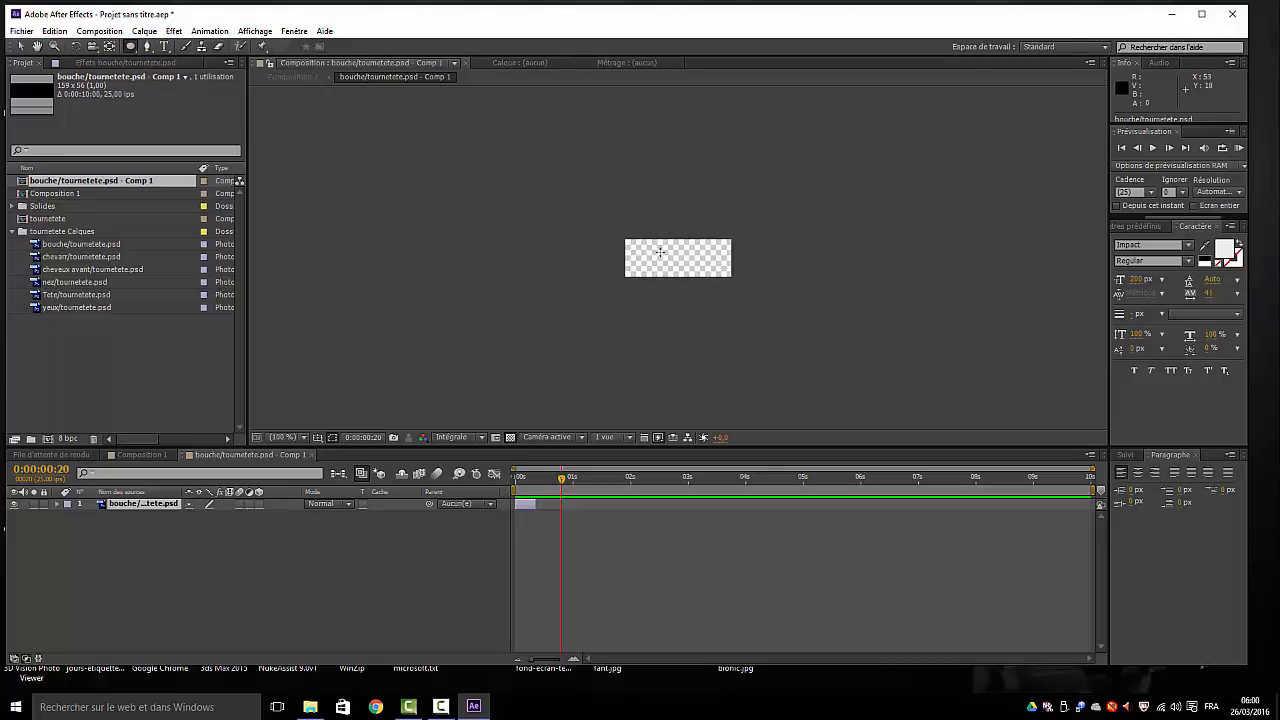
click(138, 49)
drag(645, 251, 655, 258)
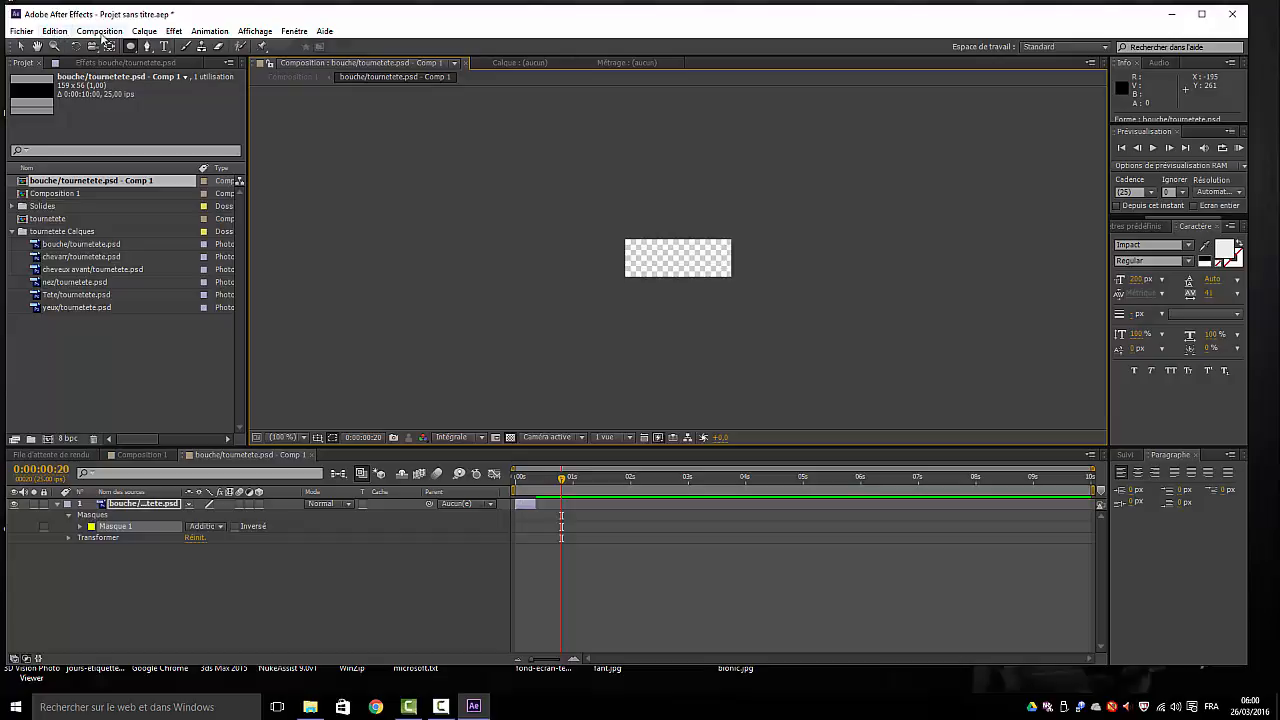
click(58, 32)
click(62, 46)
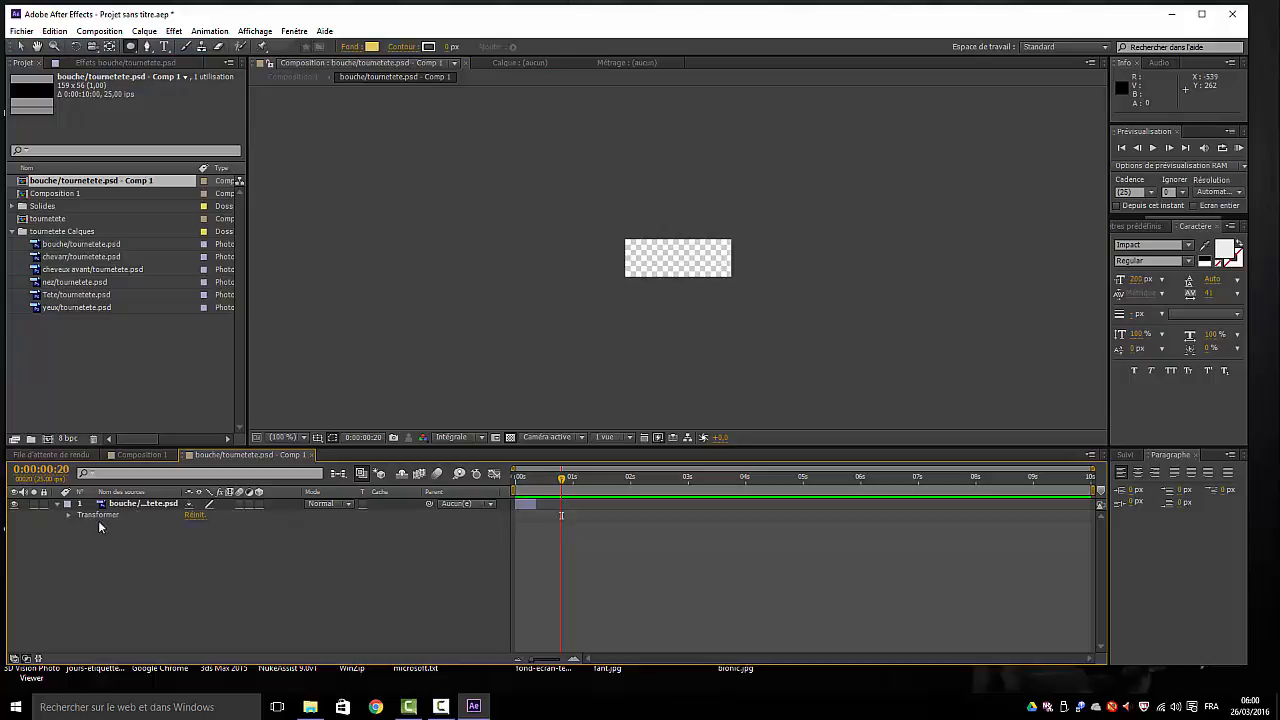
click(56, 503)
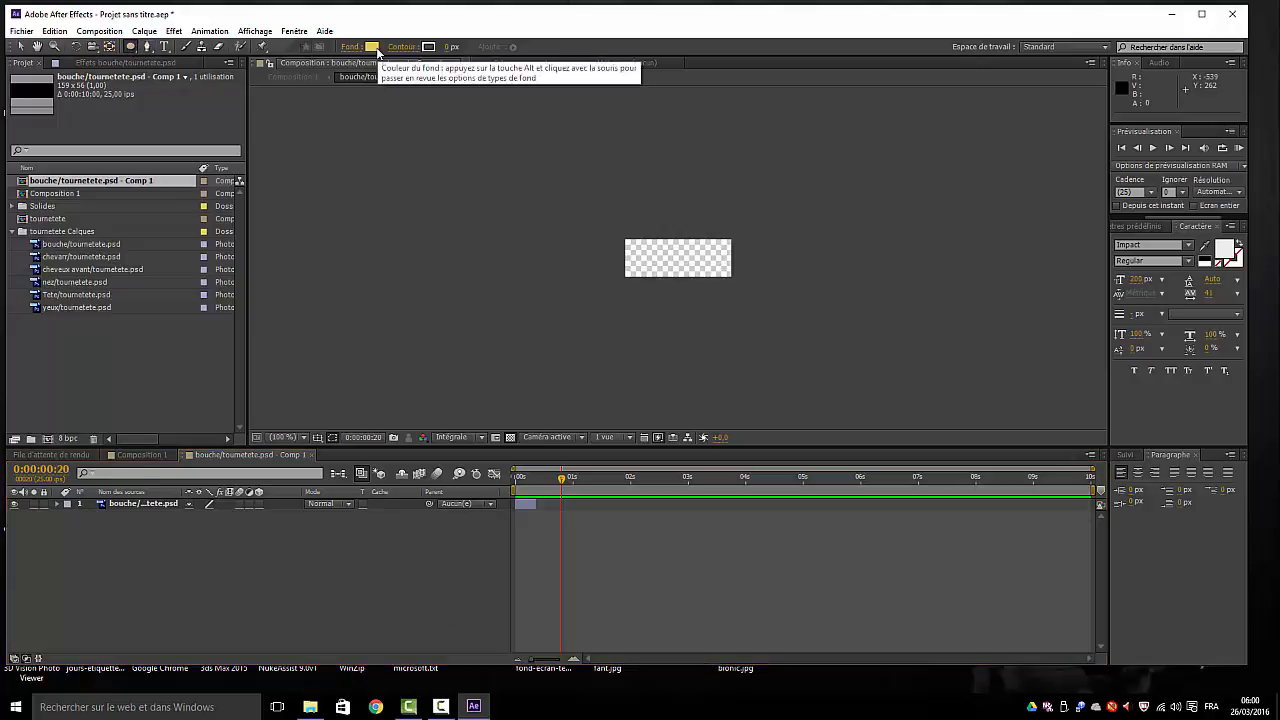
Draw a black-filled ellipse as a new shape layer for a round mouth and centre it in the mouth composition.
click(373, 48)
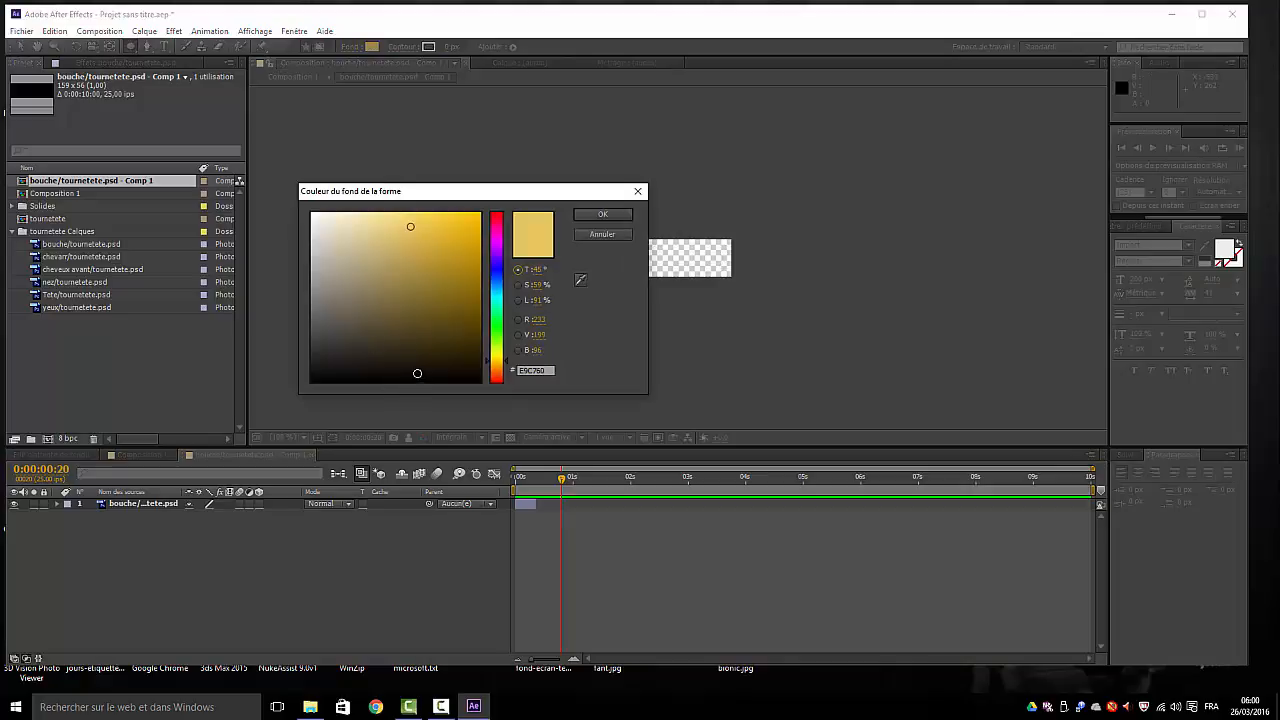
click(417, 373)
click(602, 214)
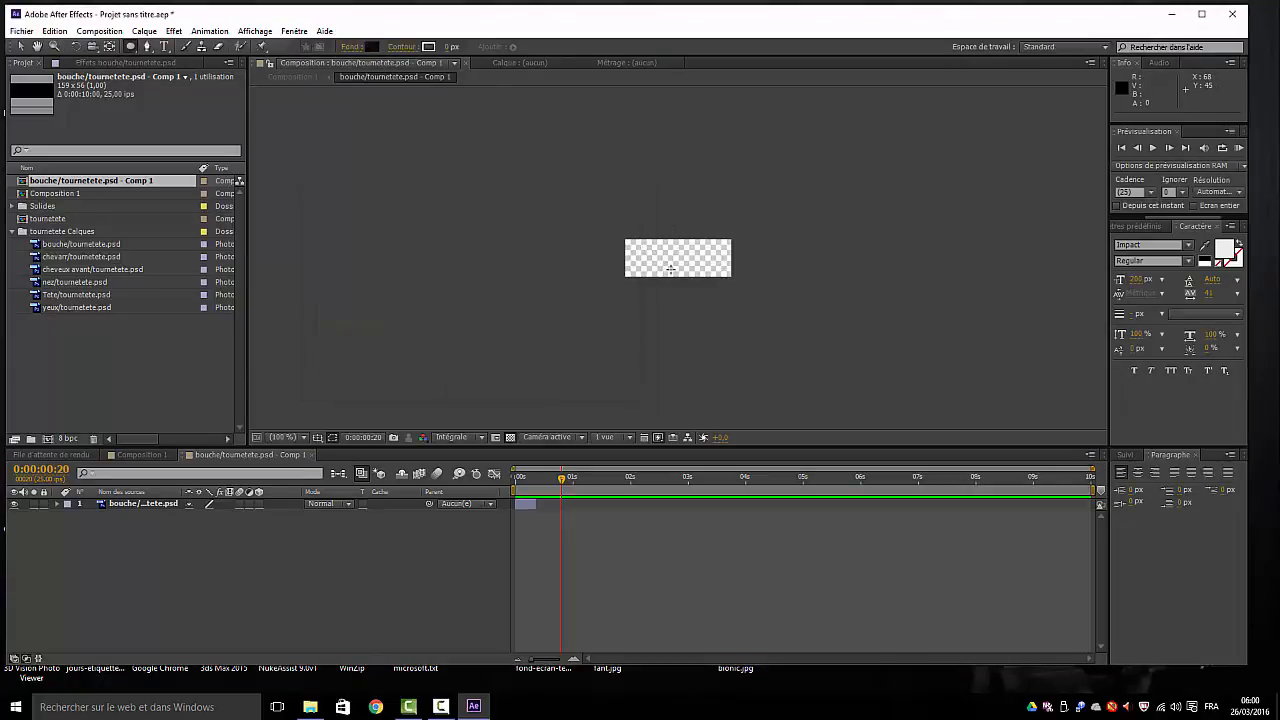
drag(670, 268, 701, 242)
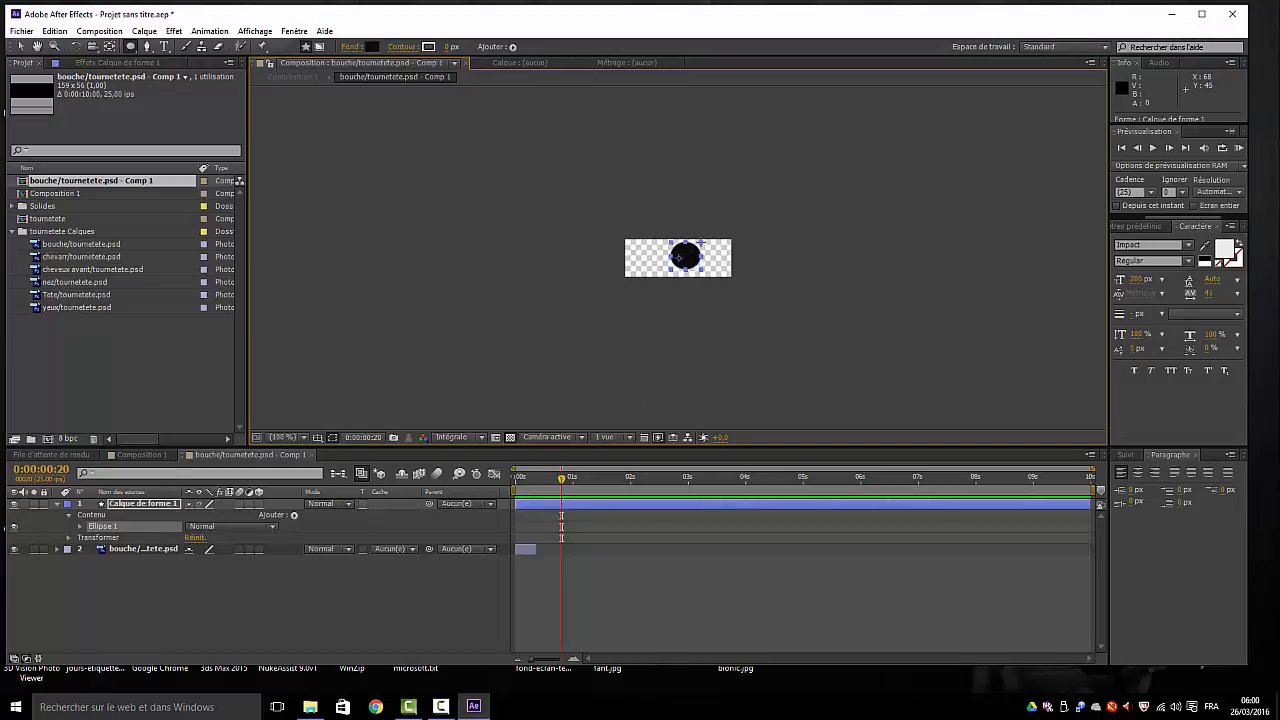
click(20, 46)
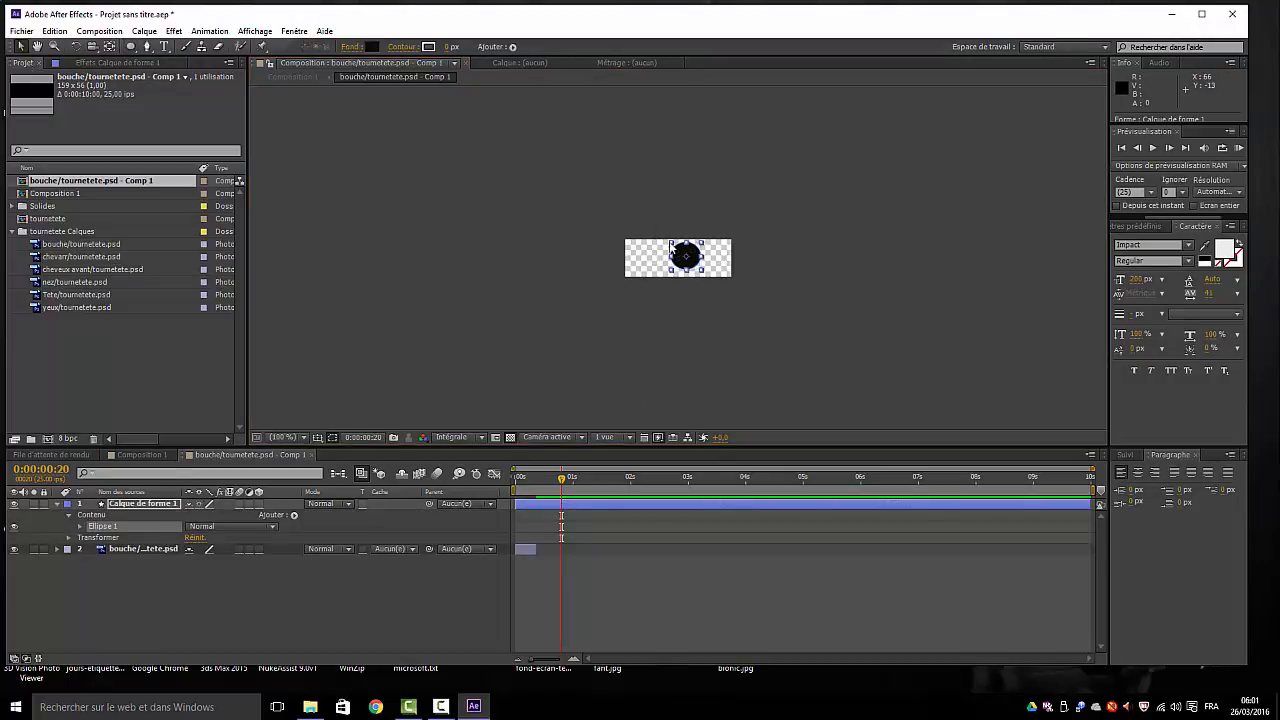
drag(684, 257, 673, 260)
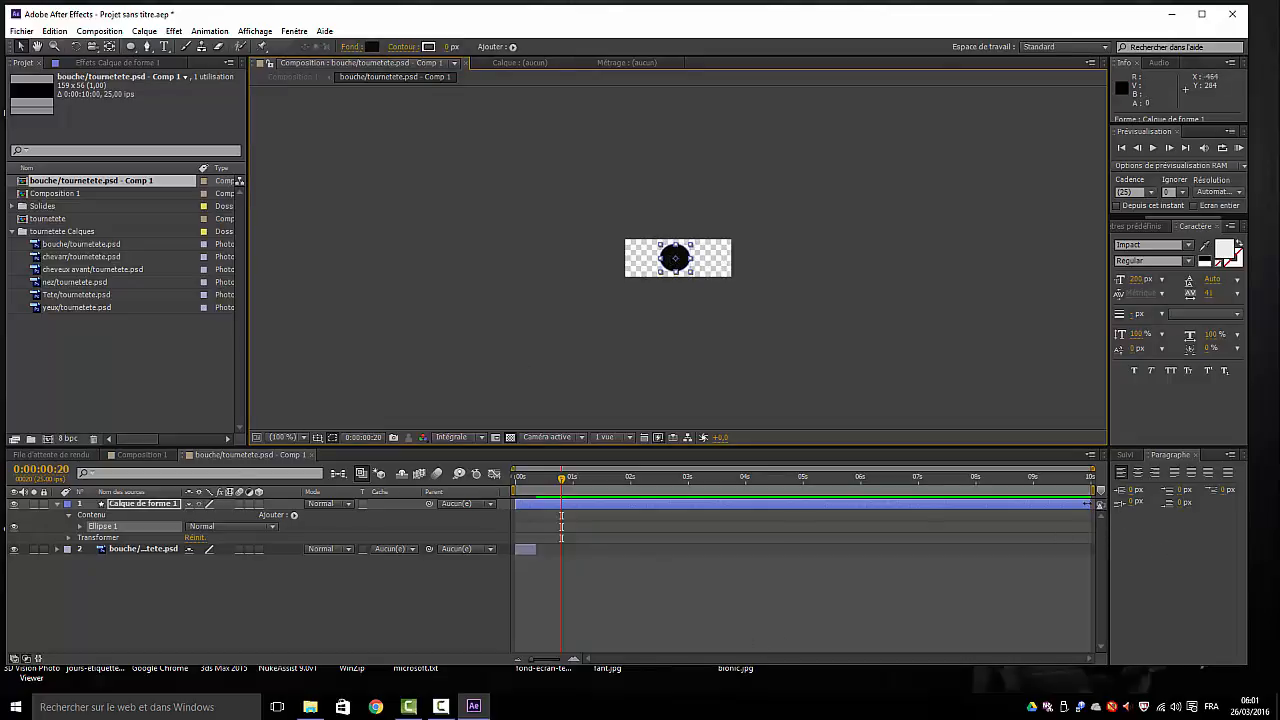
Trim and shift the ellipse shape layer so it starts at 0:00:00:09, directly after the bouche clip, and lasts about as long.
drag(1088, 505, 529, 508)
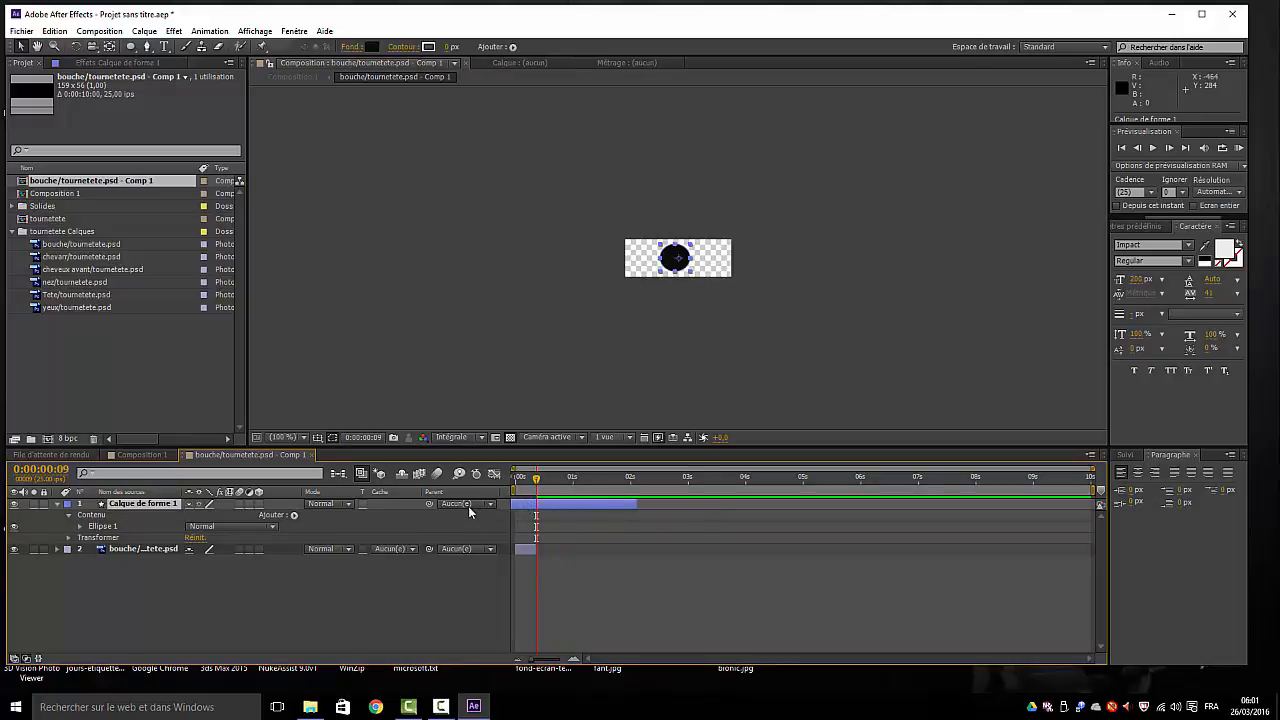
drag(524, 512, 940, 525)
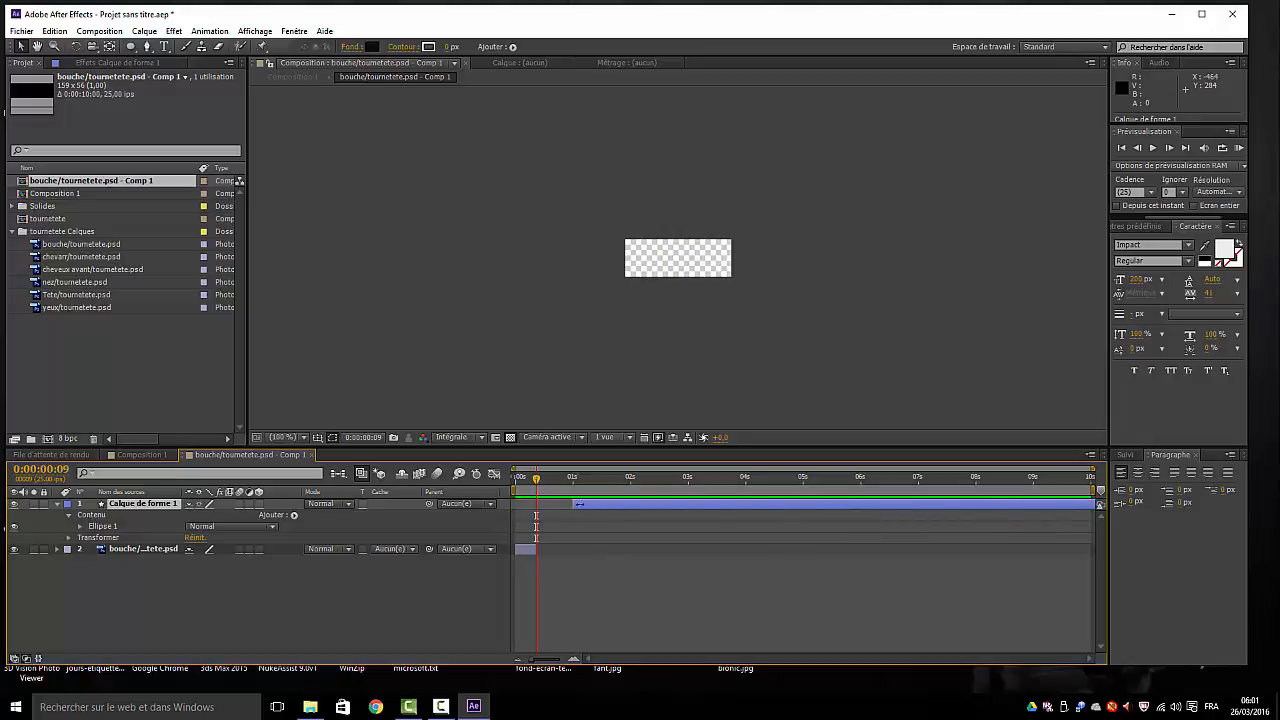
drag(579, 504, 680, 503)
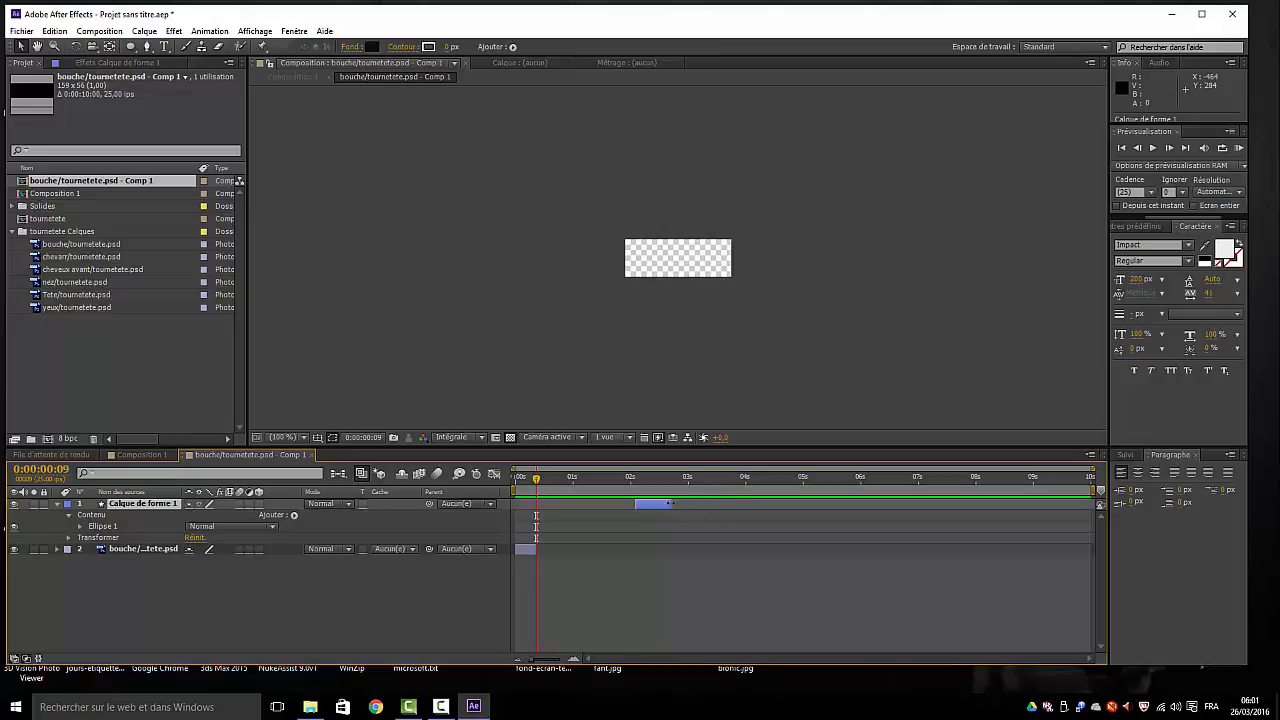
drag(646, 505, 548, 507)
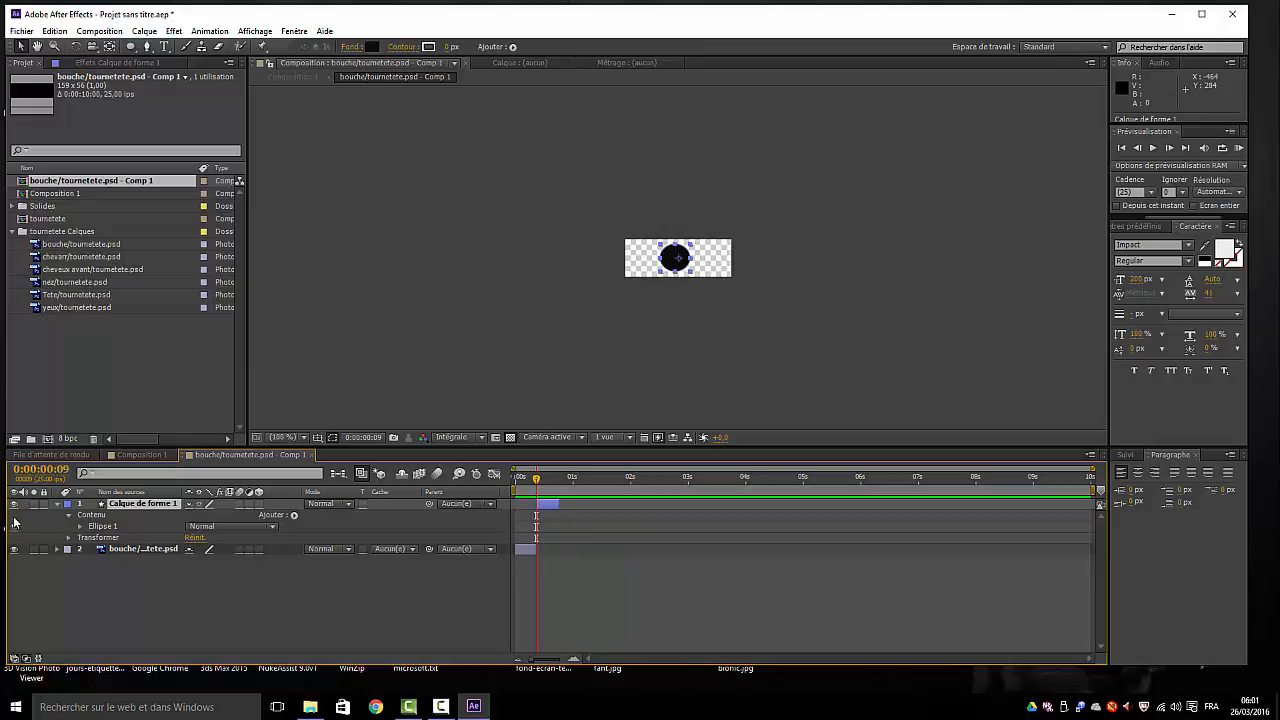
click(57, 503)
click(186, 611)
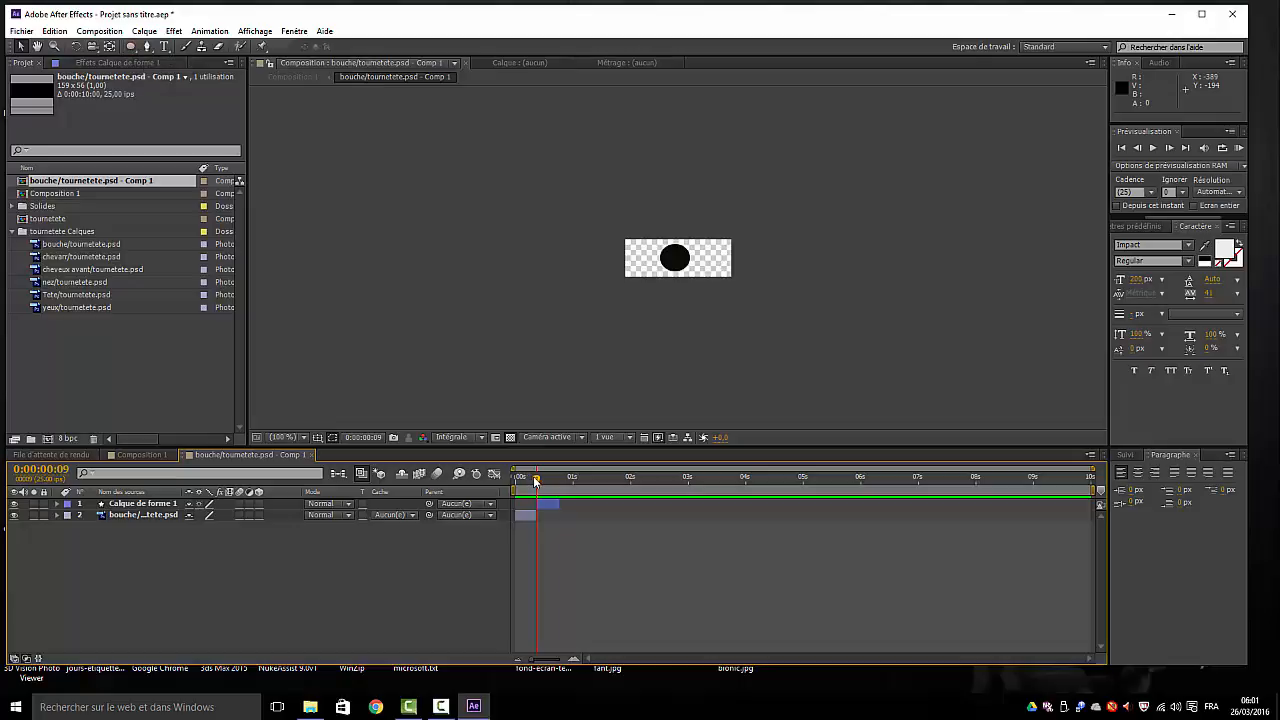
At 0:00:00:21, draw a thin, wide black rectangle across the middle of the composition as a closed mouth on a new shape layer.
drag(536, 478, 563, 478)
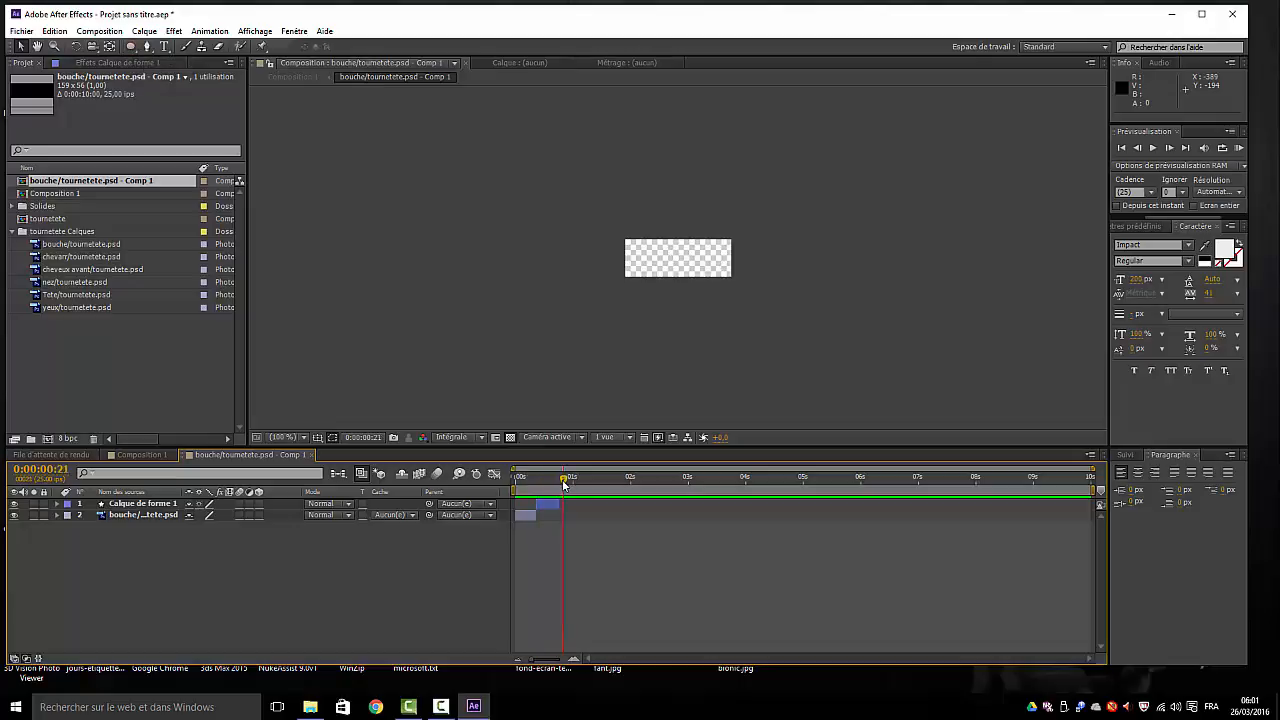
click(131, 47)
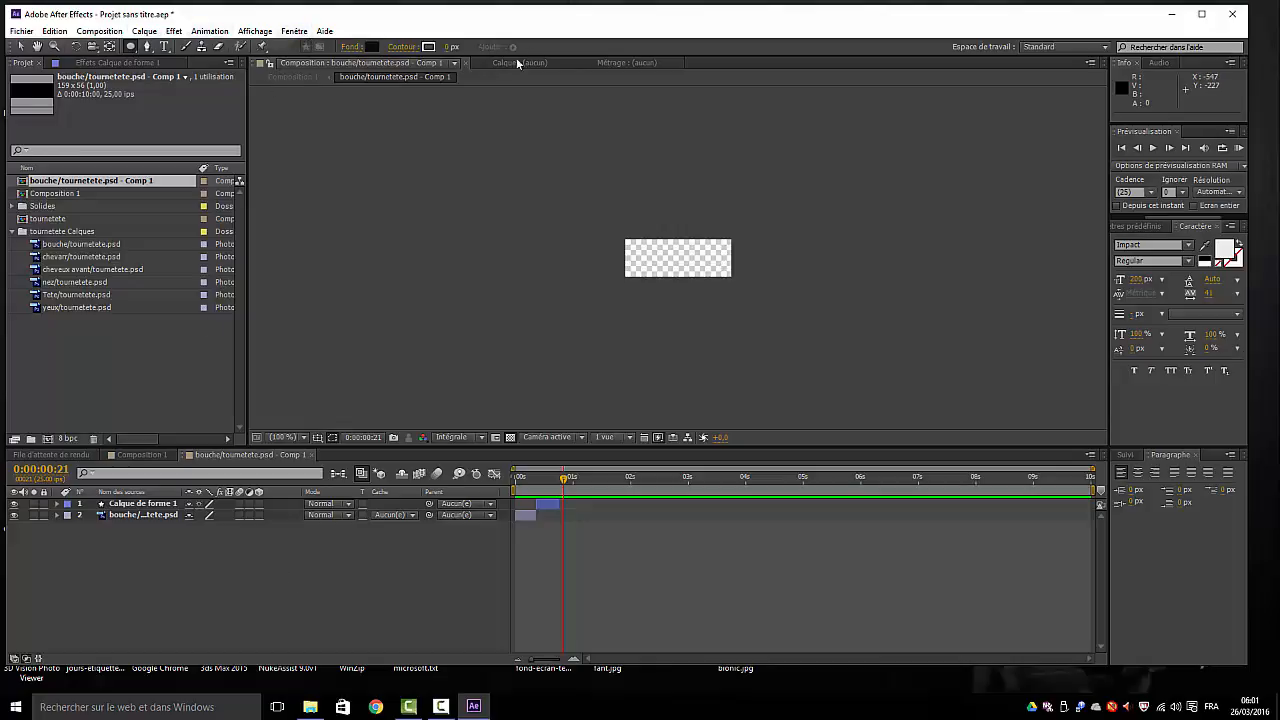
click(131, 47)
click(194, 47)
drag(637, 254, 715, 264)
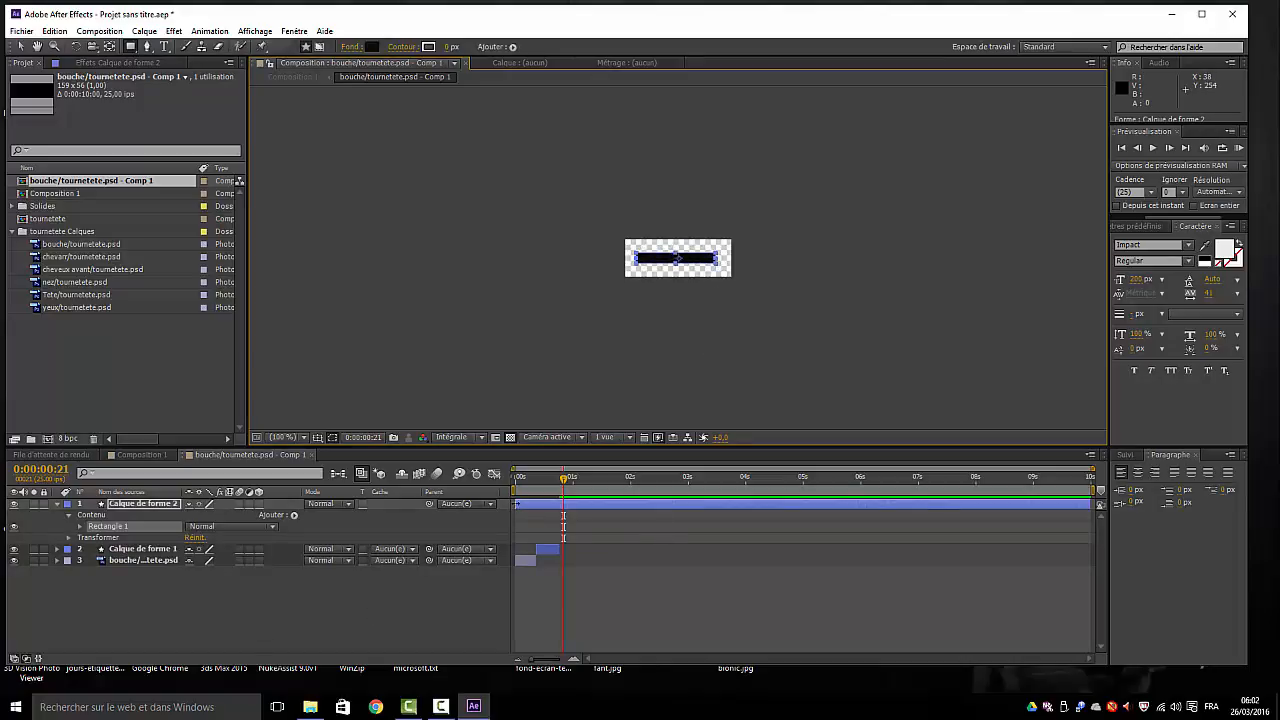
Trim the rectangle shape layer to start at 0:00:00:21 and end just after the one-second mark.
drag(516, 503, 563, 503)
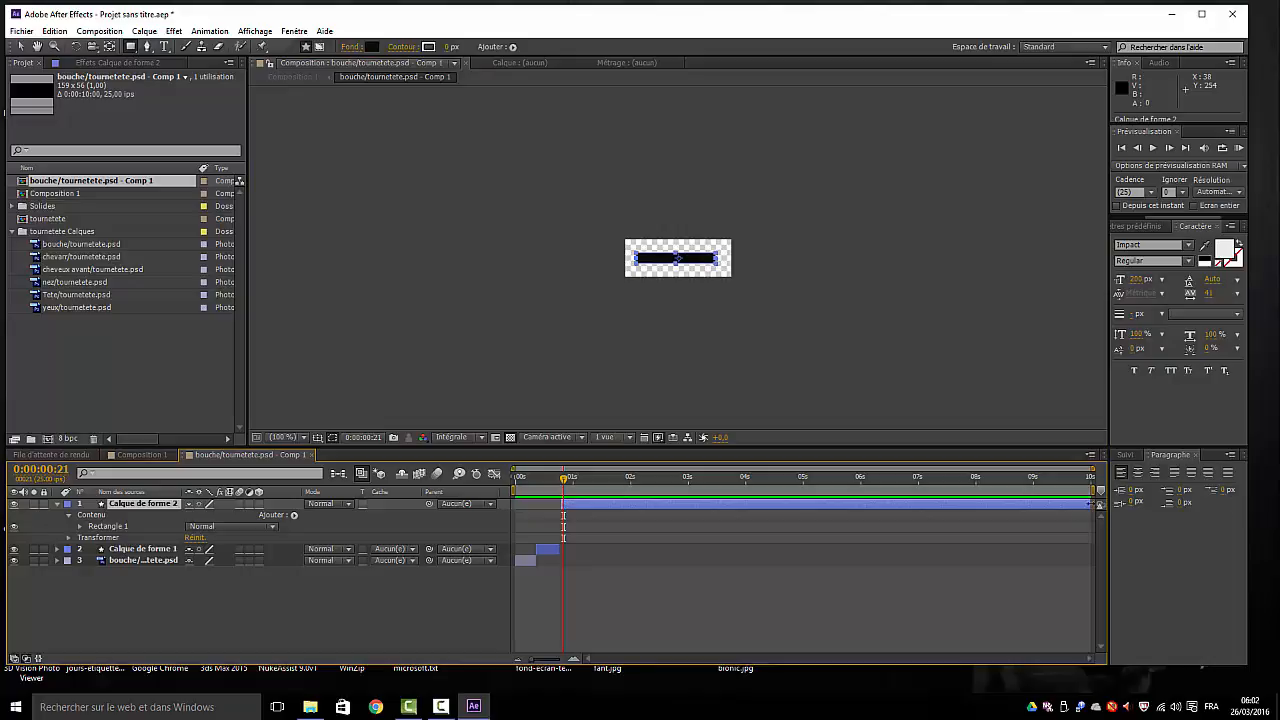
drag(1090, 503, 573, 506)
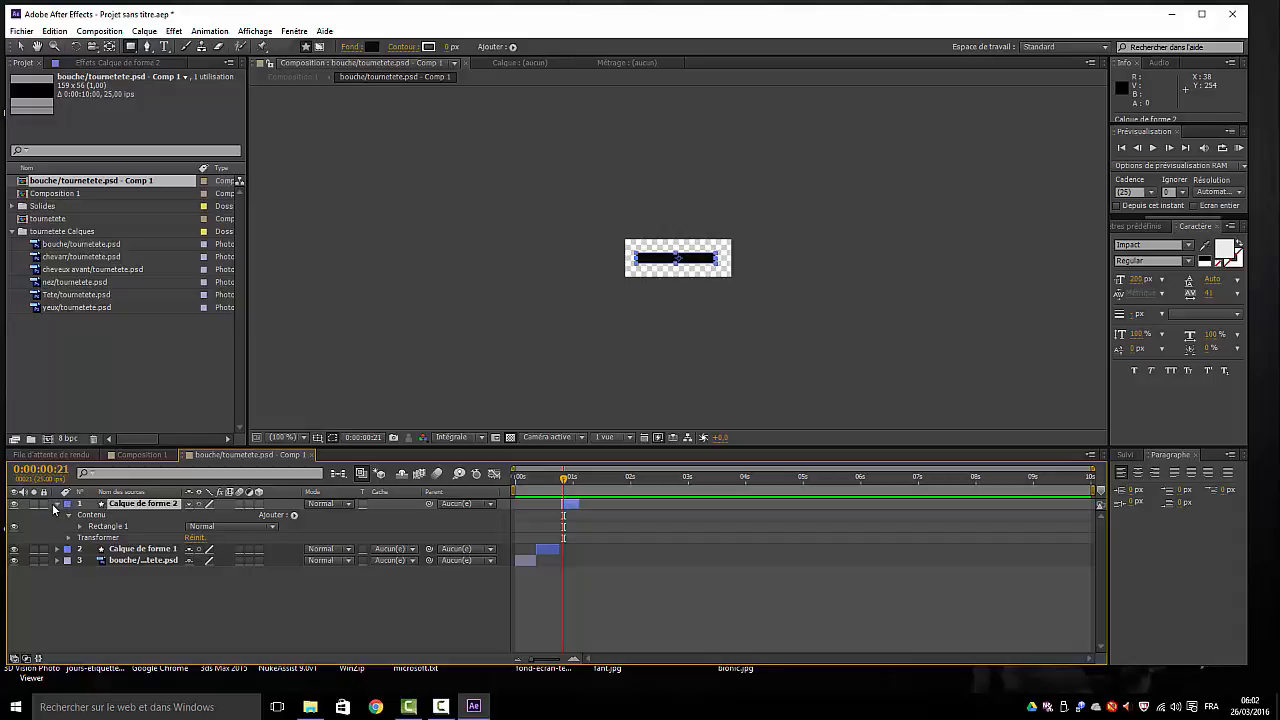
click(53, 509)
click(57, 504)
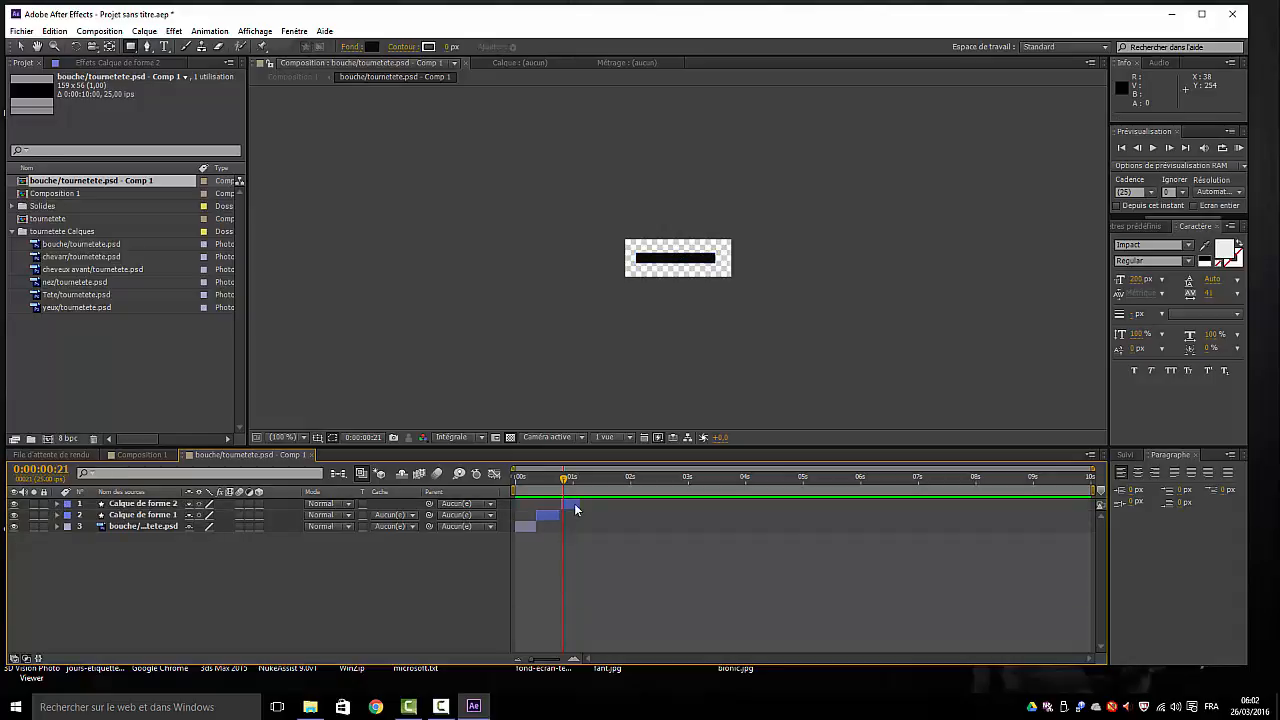
Return to Composition 1 and preview the head animation from the start with the changing mouth shapes.
drag(566, 480, 515, 500)
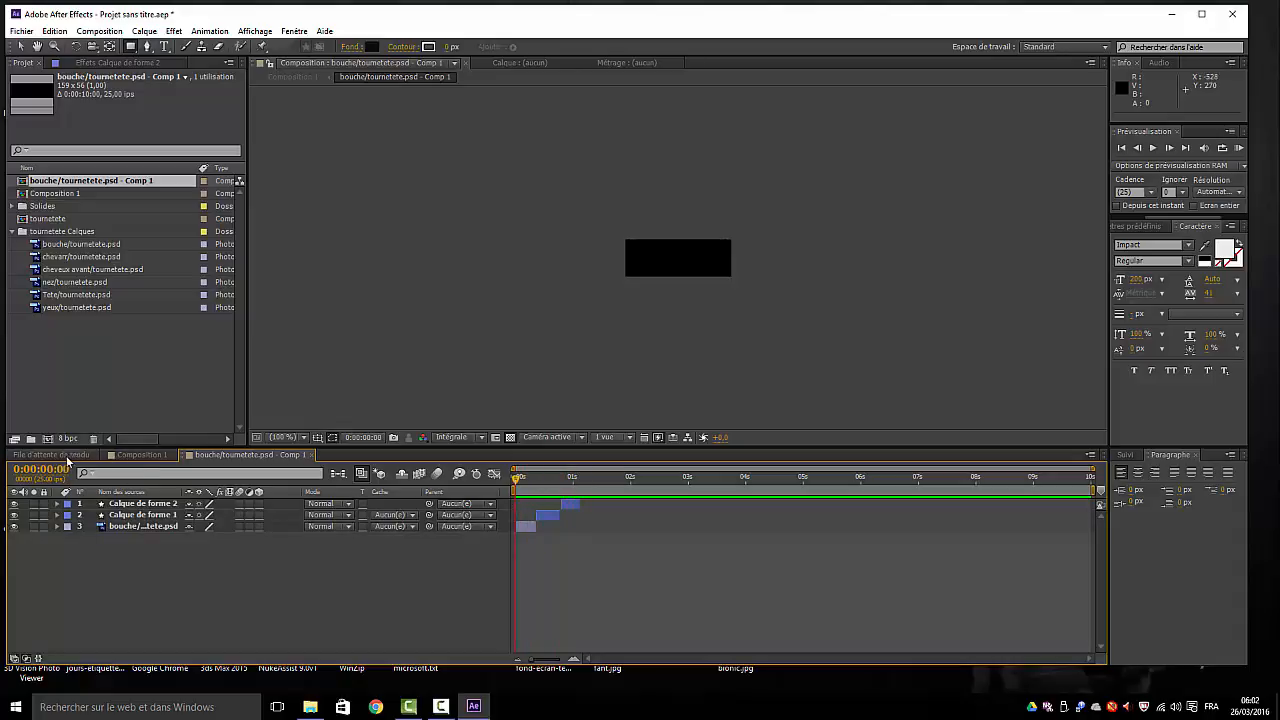
click(129, 456)
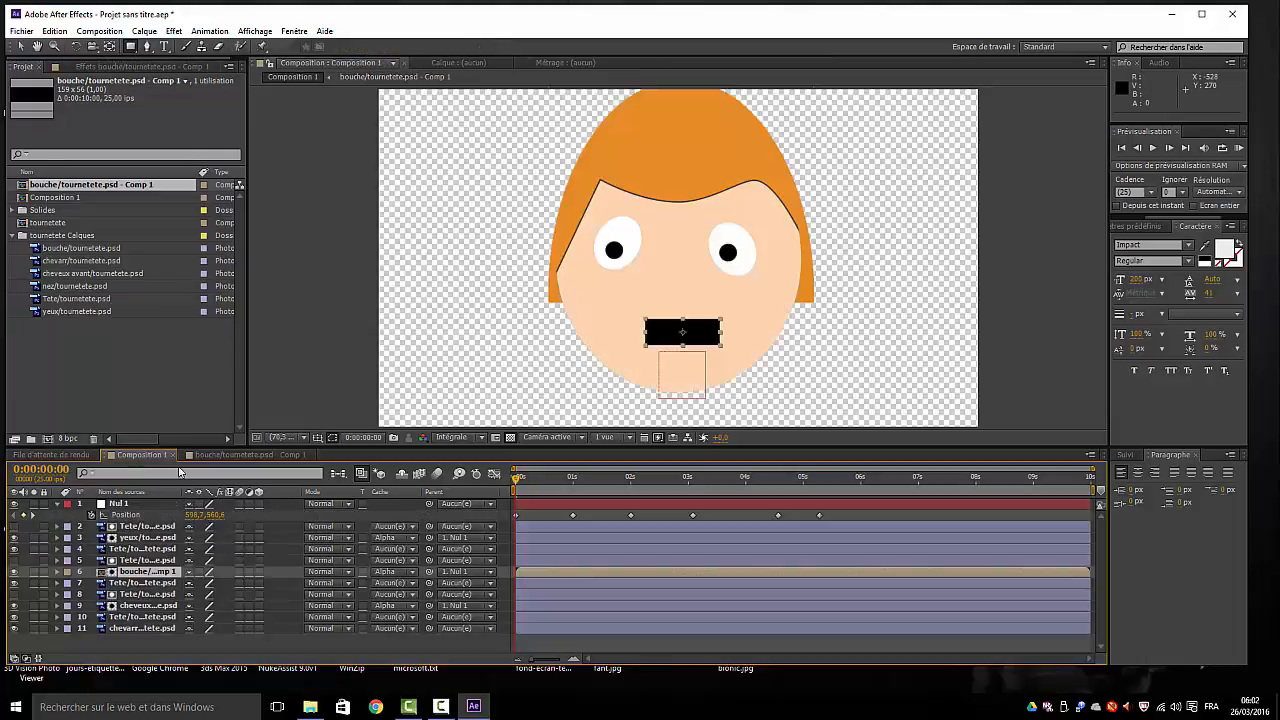
mouse_move(518, 488)
mouse_down()
mouse_move(633, 493)
mouse_move(515, 489)
mouse_up()
key(KP_0)
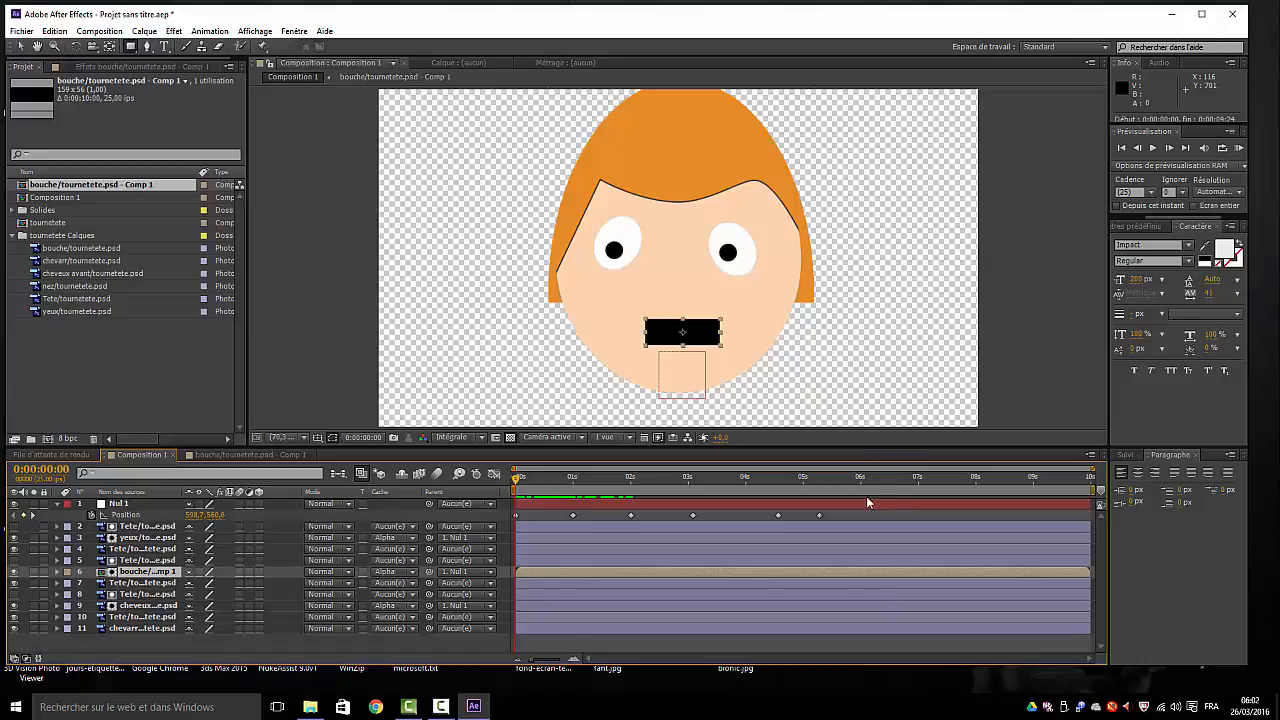
Apply Lissage de vitesse (Easy Ease) to all of Nul 1's position keyframes and play the smoothed head turn.
drag(842, 511, 509, 521)
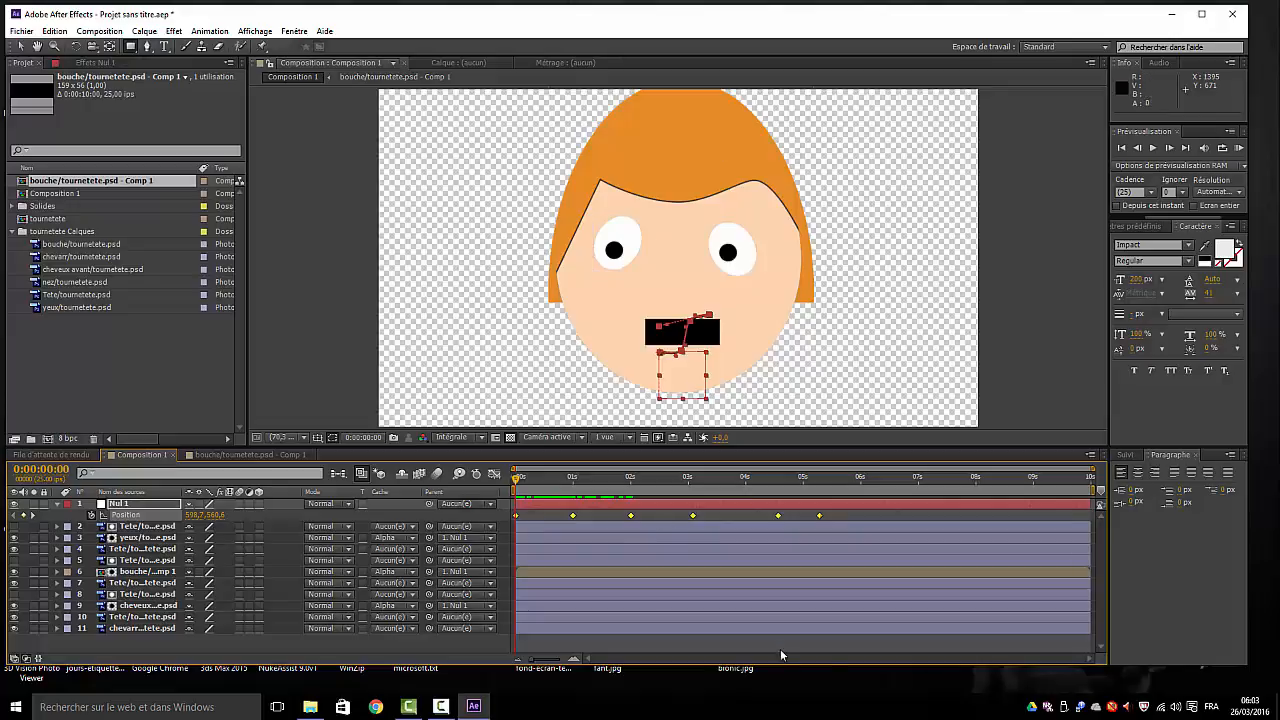
right_click(692, 517)
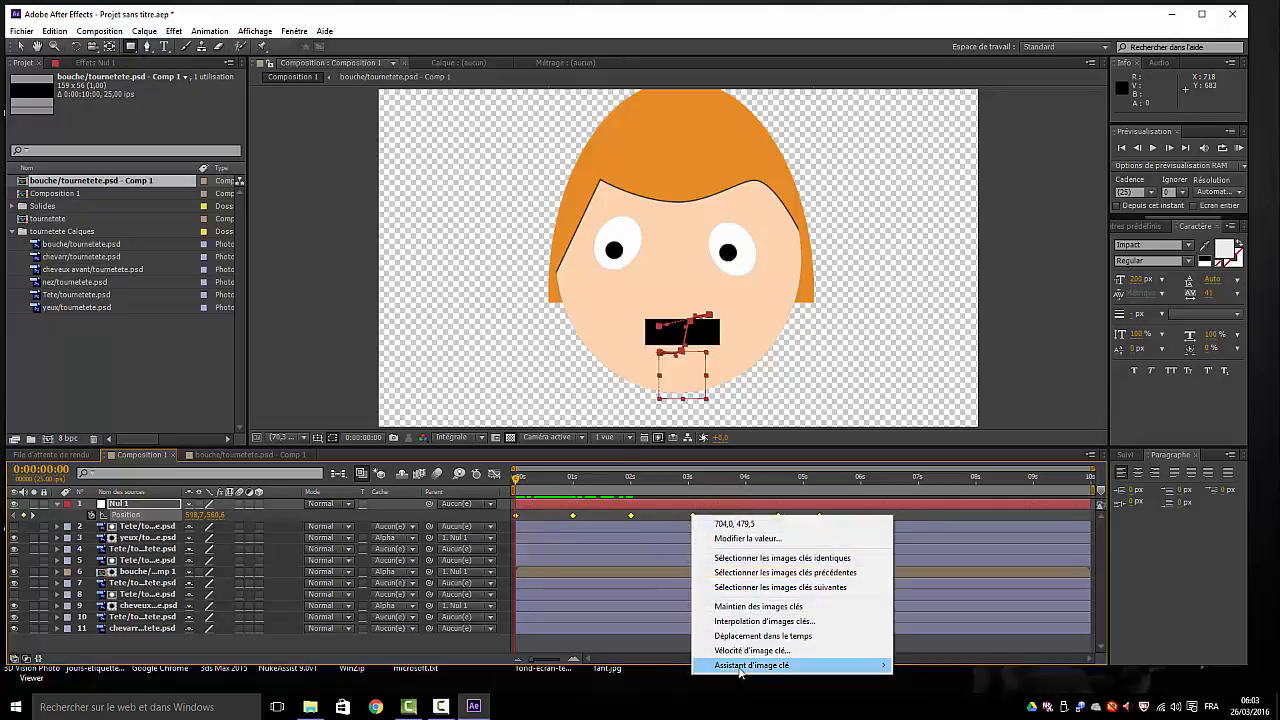
mouse_move(740, 672)
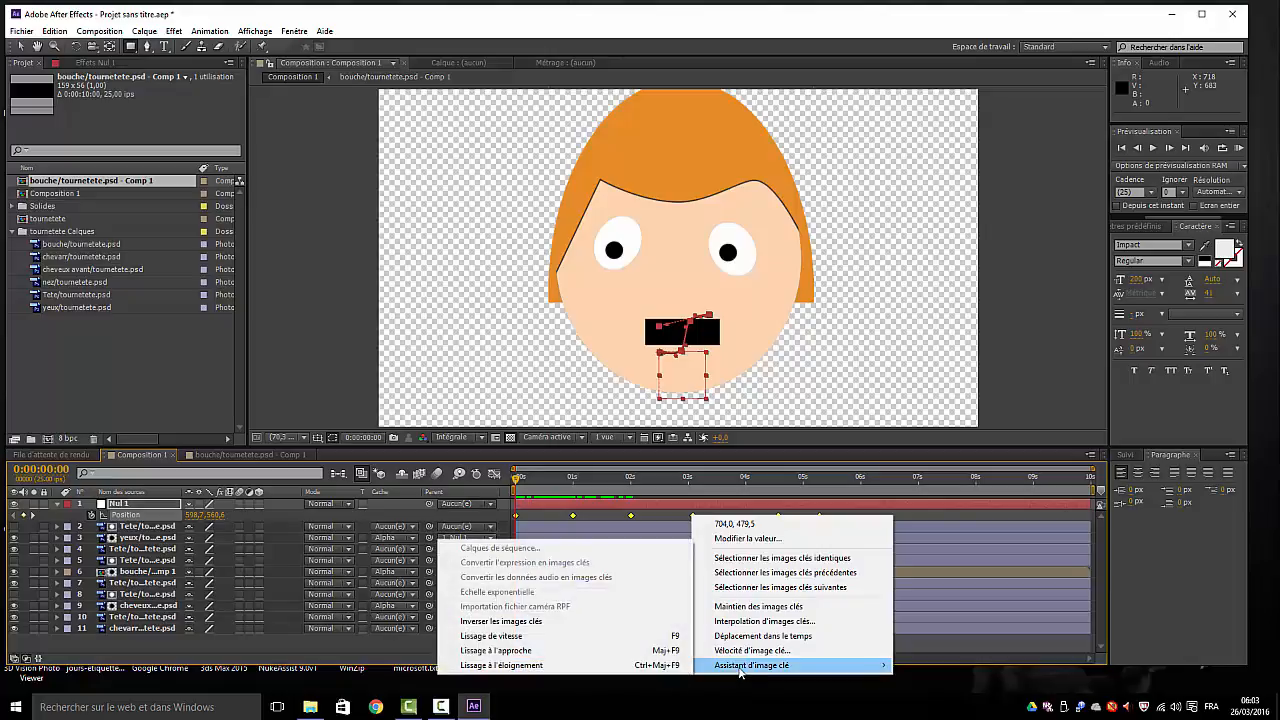
click(478, 637)
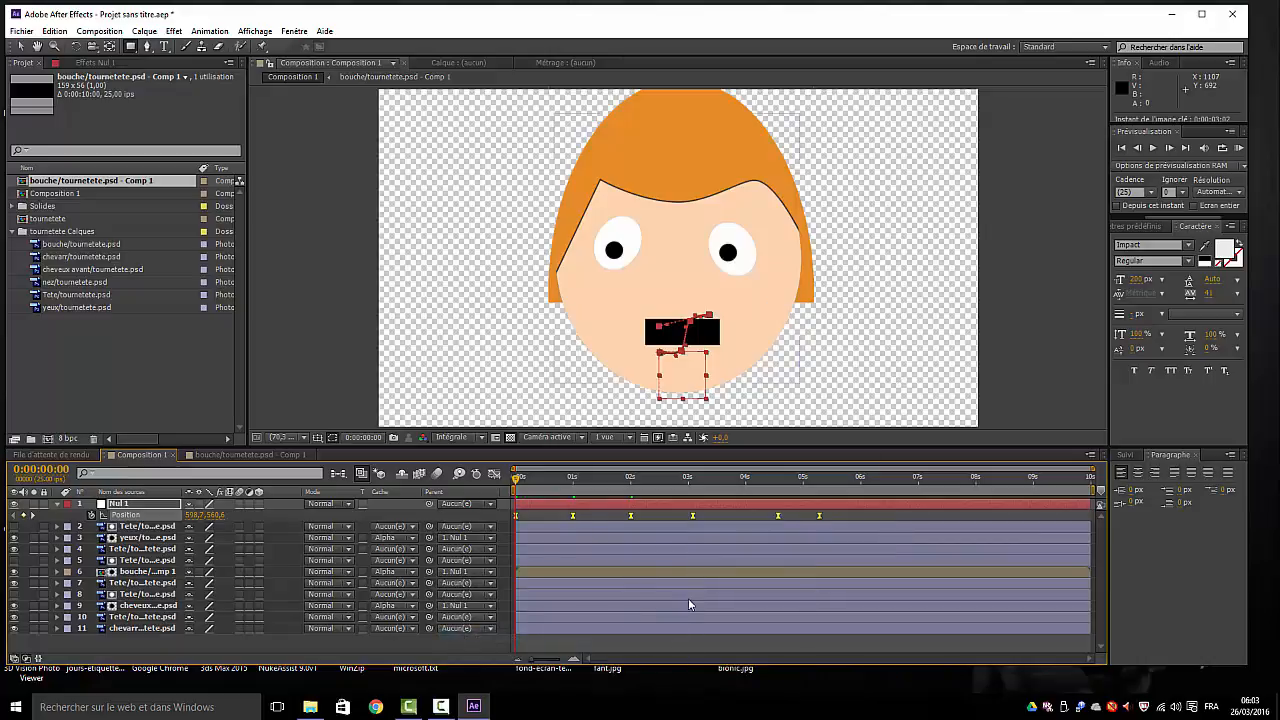
key(space)
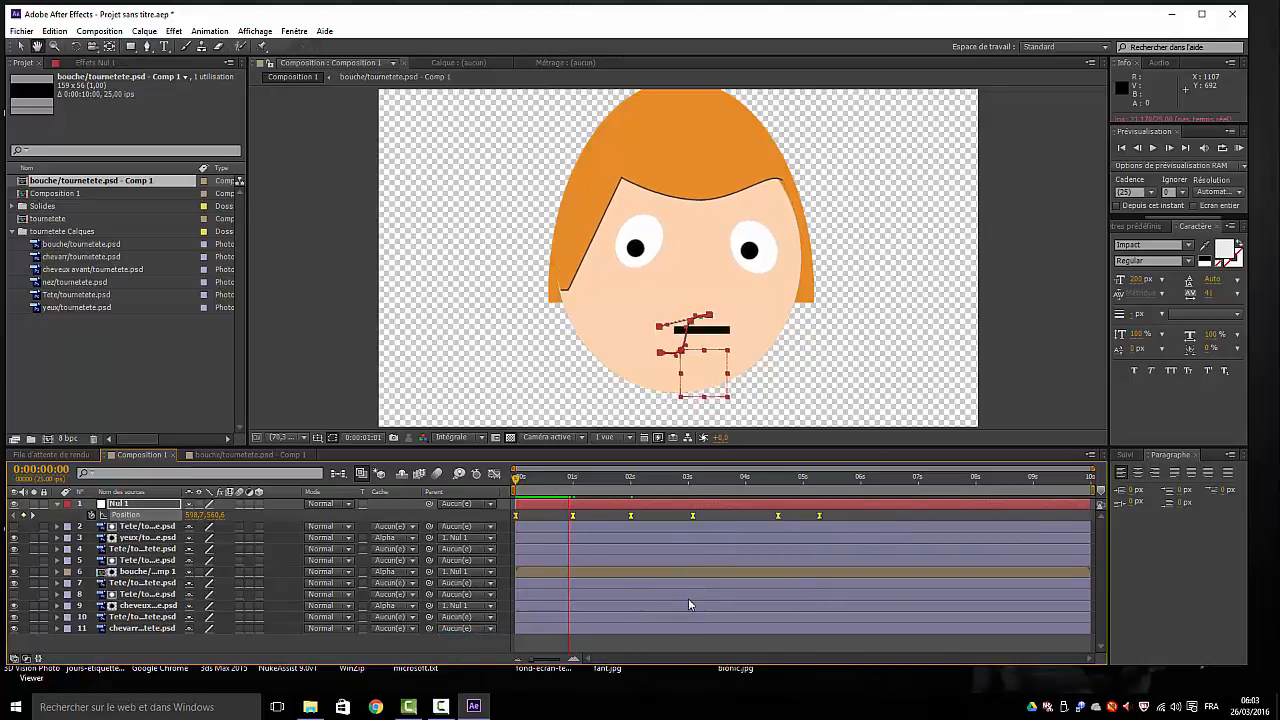